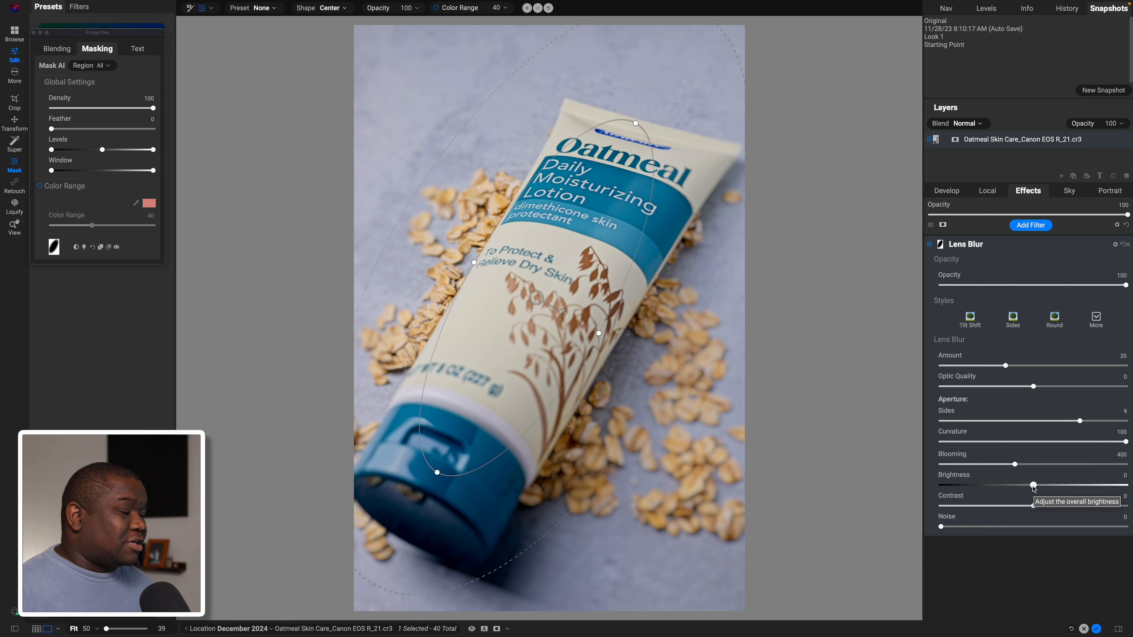
- Set the Lens Blur brightness to -36 and nudge its oval mask very slightly on the tube
left_click_drag(1034, 485, 1029, 485)
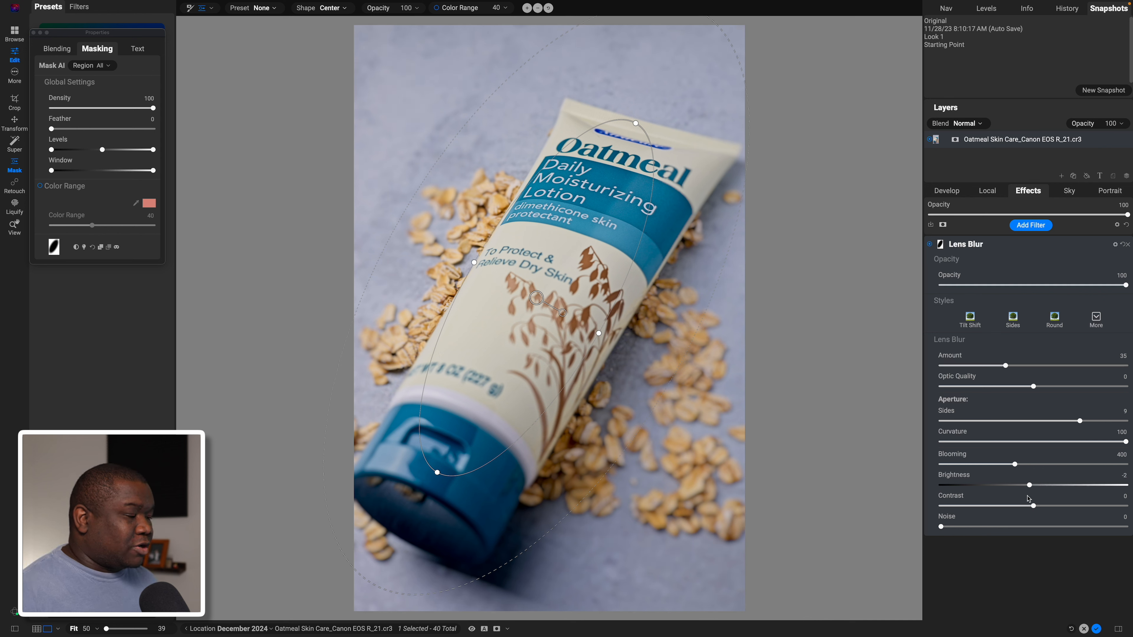
left_click_drag(1030, 487, 976, 487)
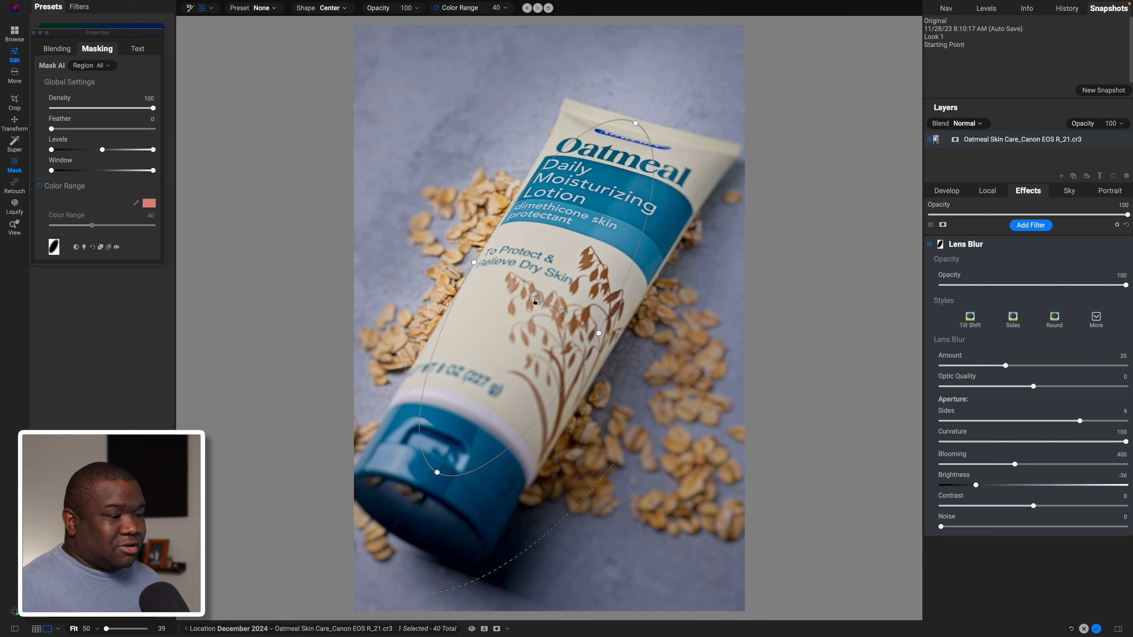
left_click_drag(535, 301, 536, 302)
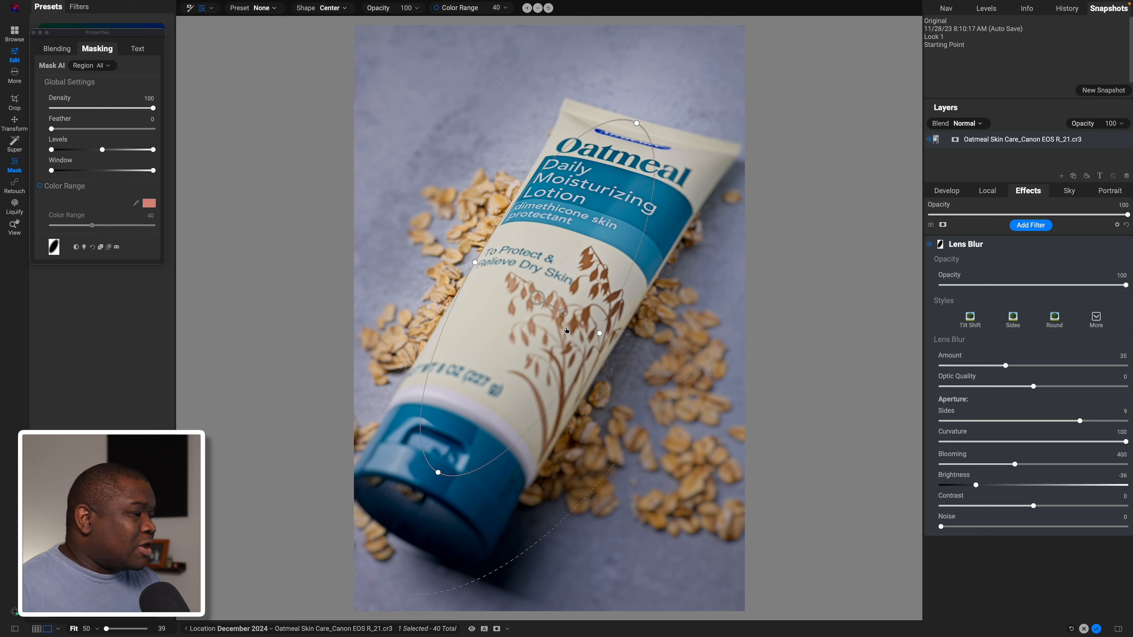
left_click(990, 245)
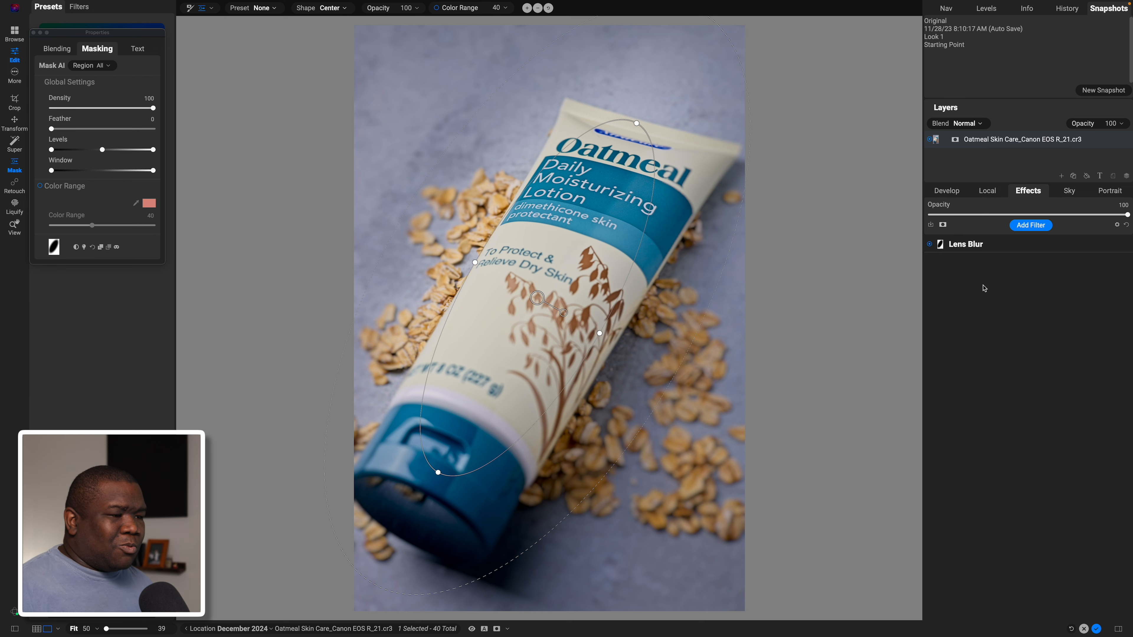
- Add a local adjustment with exposure -1 and set its blend mode to Soft Light
left_click(988, 191)
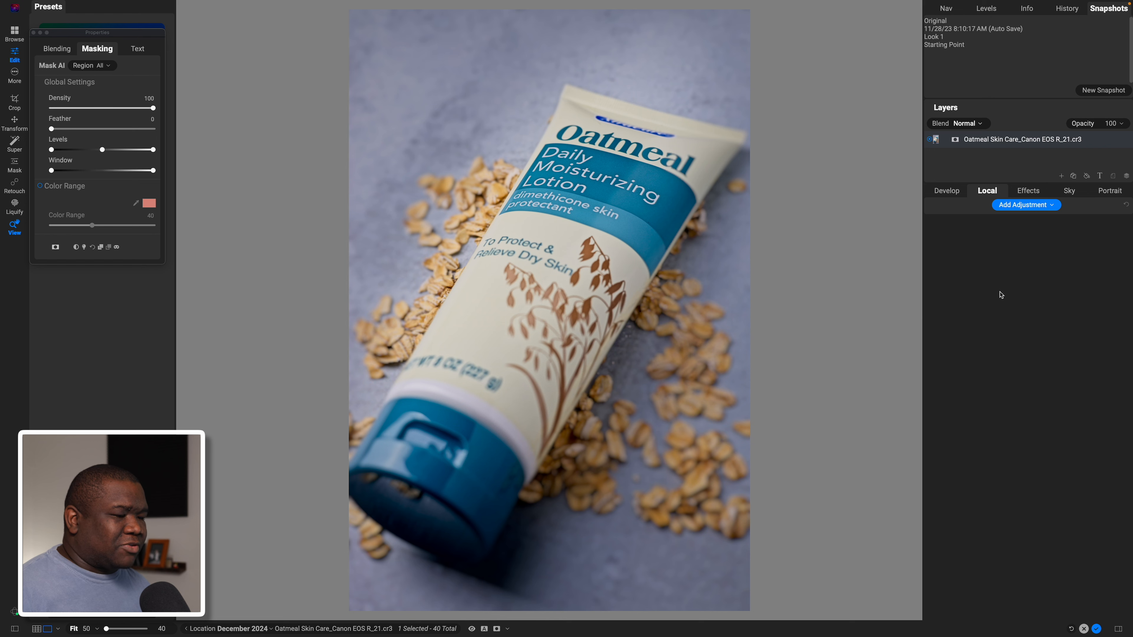
left_click(1024, 207)
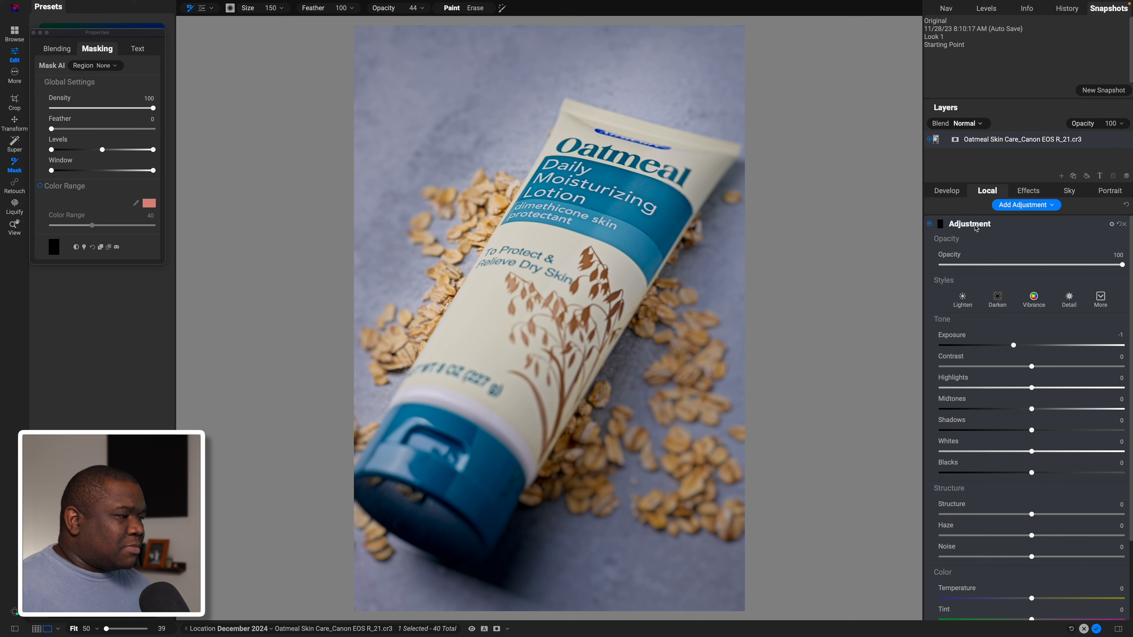
left_click(1112, 225)
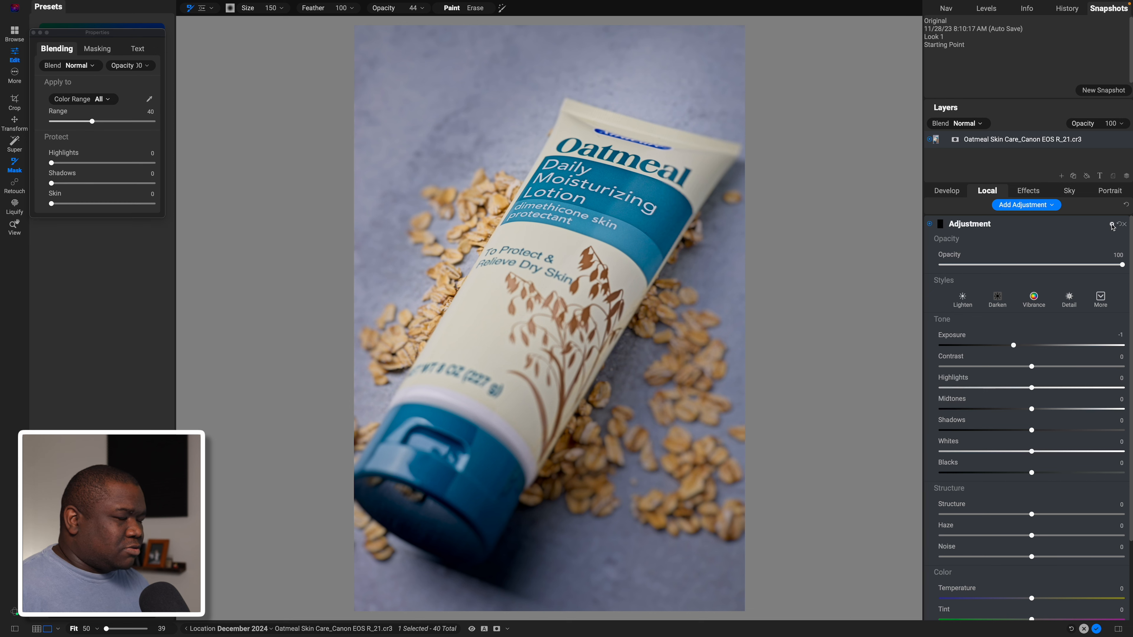
left_click(91, 67)
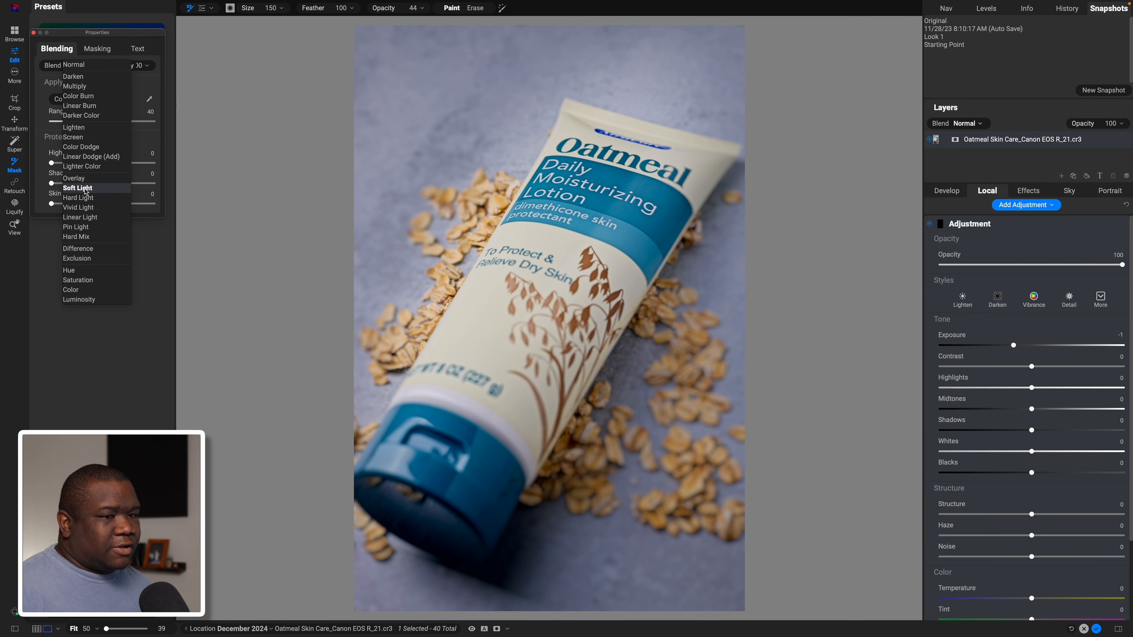
left_click(86, 188)
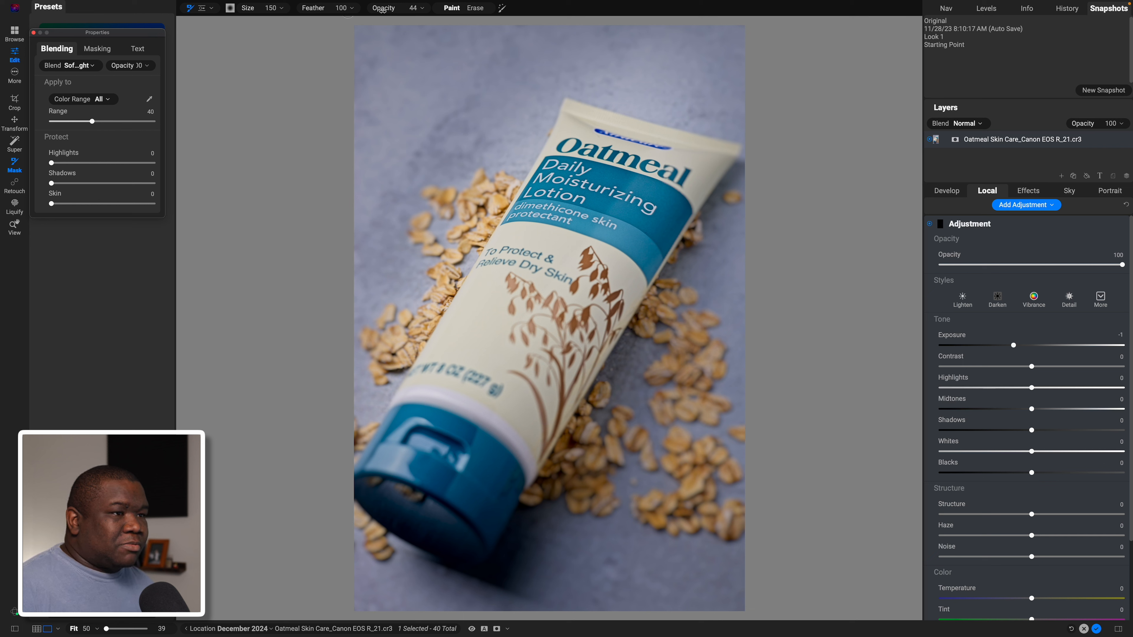
- Set the masking brush to opacity 70 and size 350, with the edge-detecting Perfect Brush turned on
left_click_drag(380, 9, 401, 12)
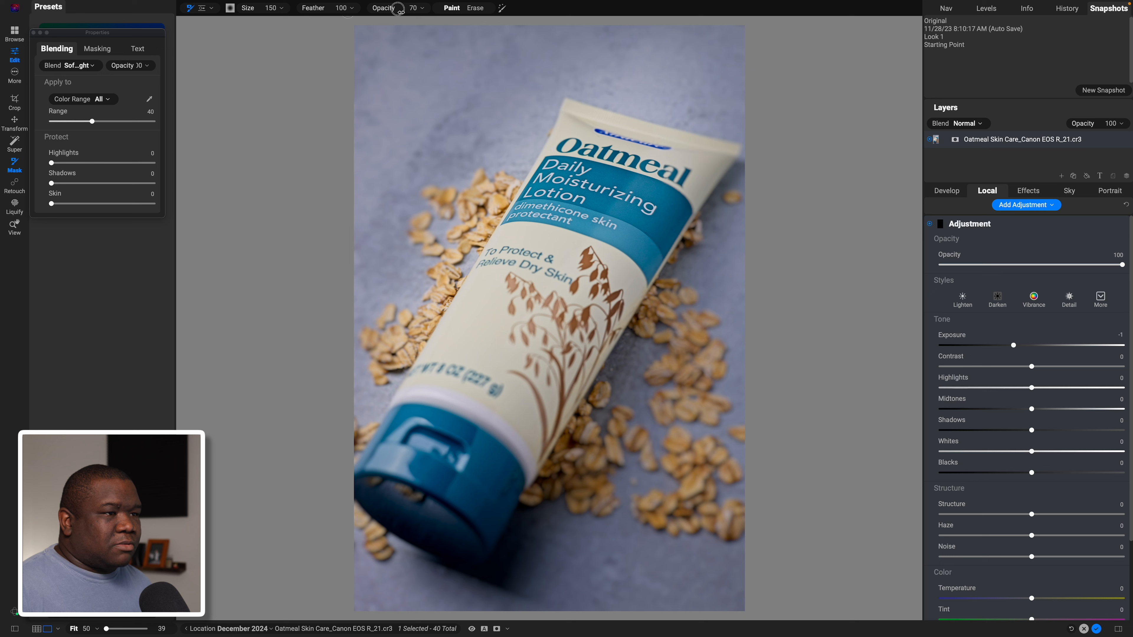
left_click(502, 11)
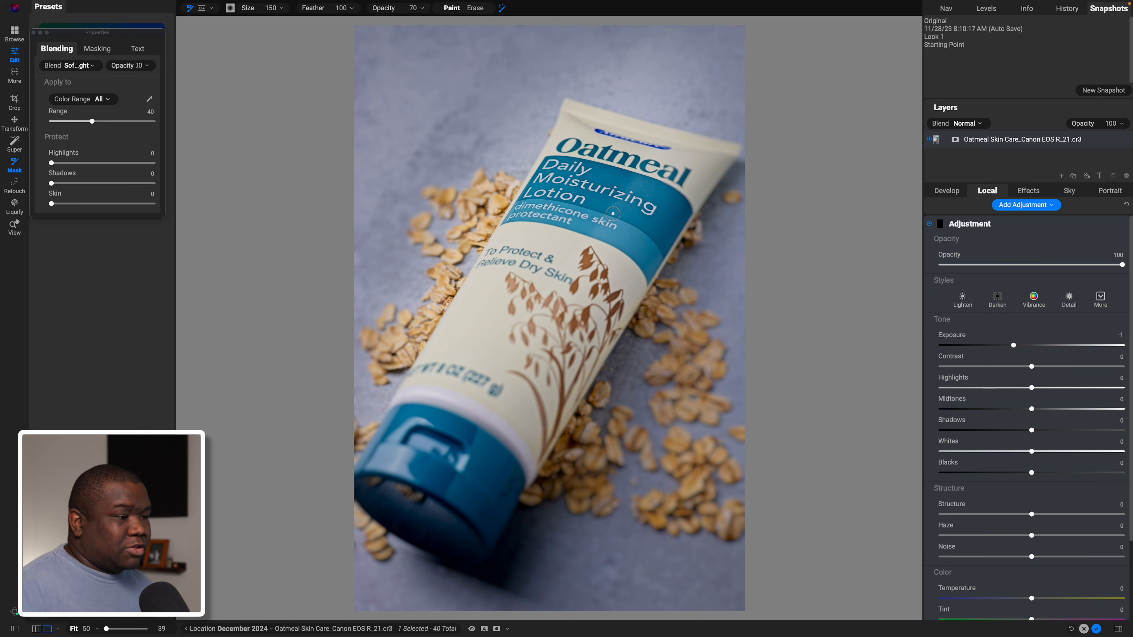
key("bracketright")
key("bracketright")
key("bracketright")
key("bracketright")
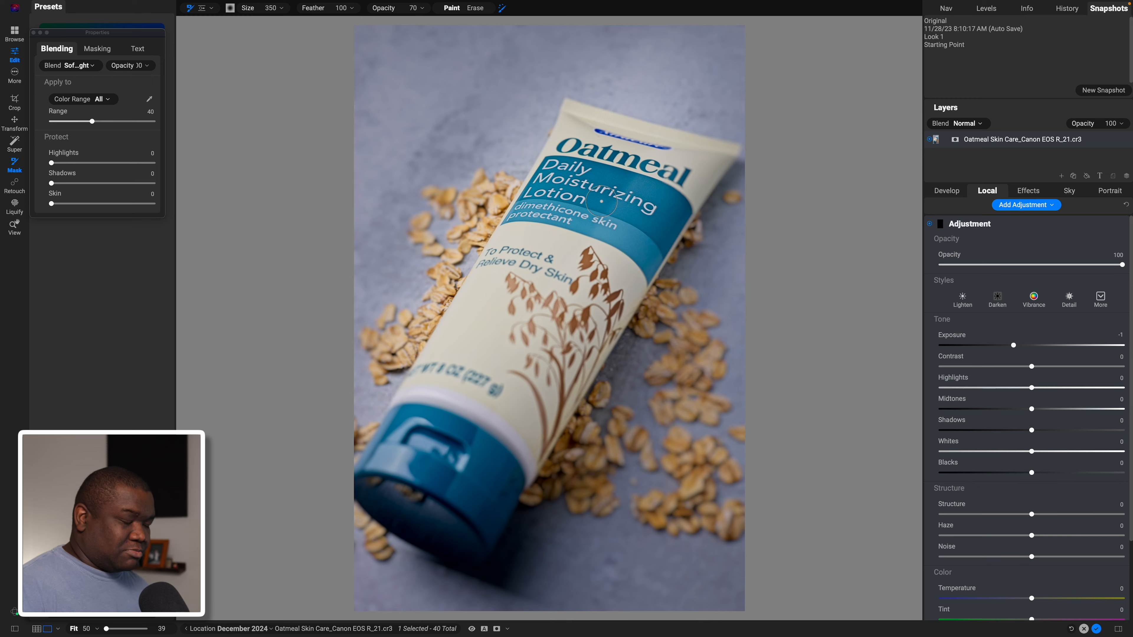
- Put the masking brush in Paint mode and enlarge it to size 500 for the tube's label
key("z")
left_click(602, 201)
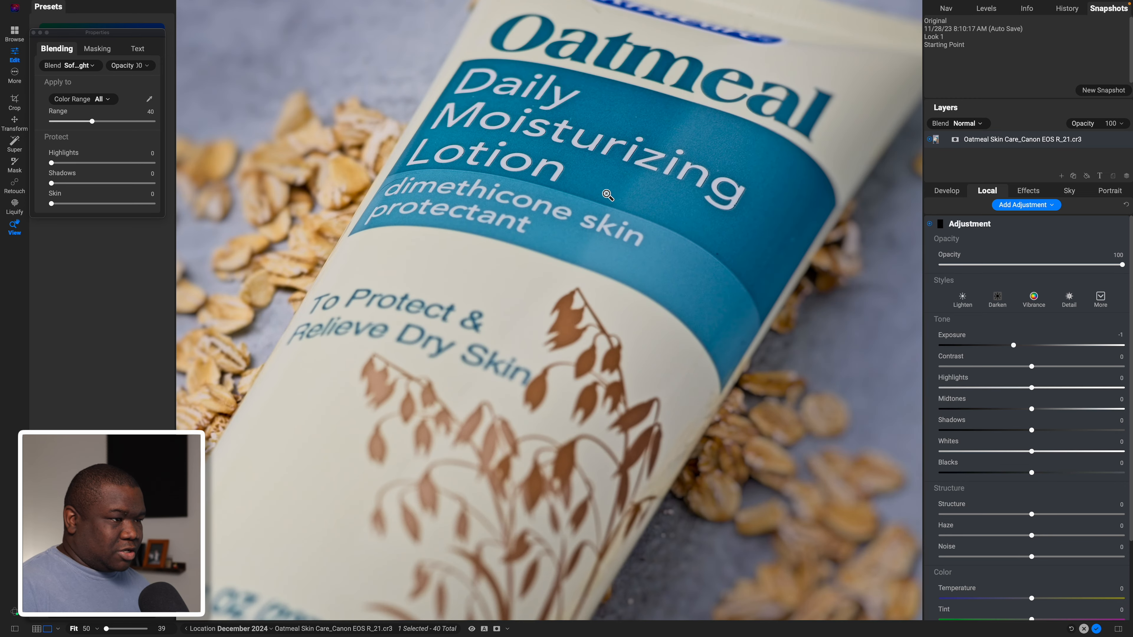
left_click(644, 152)
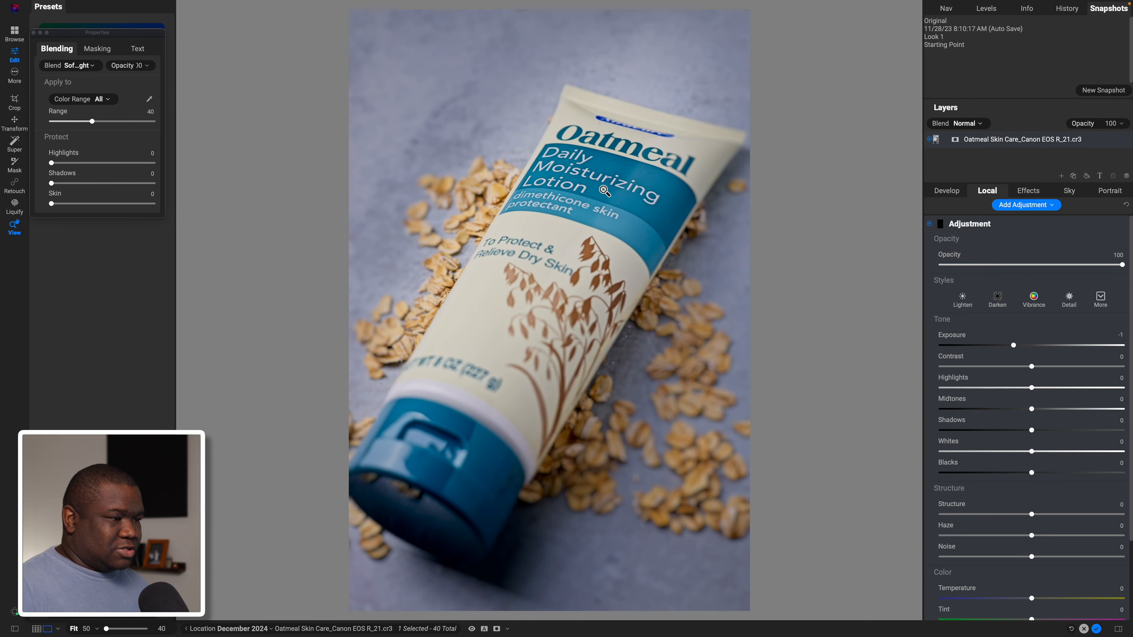
left_click(604, 191)
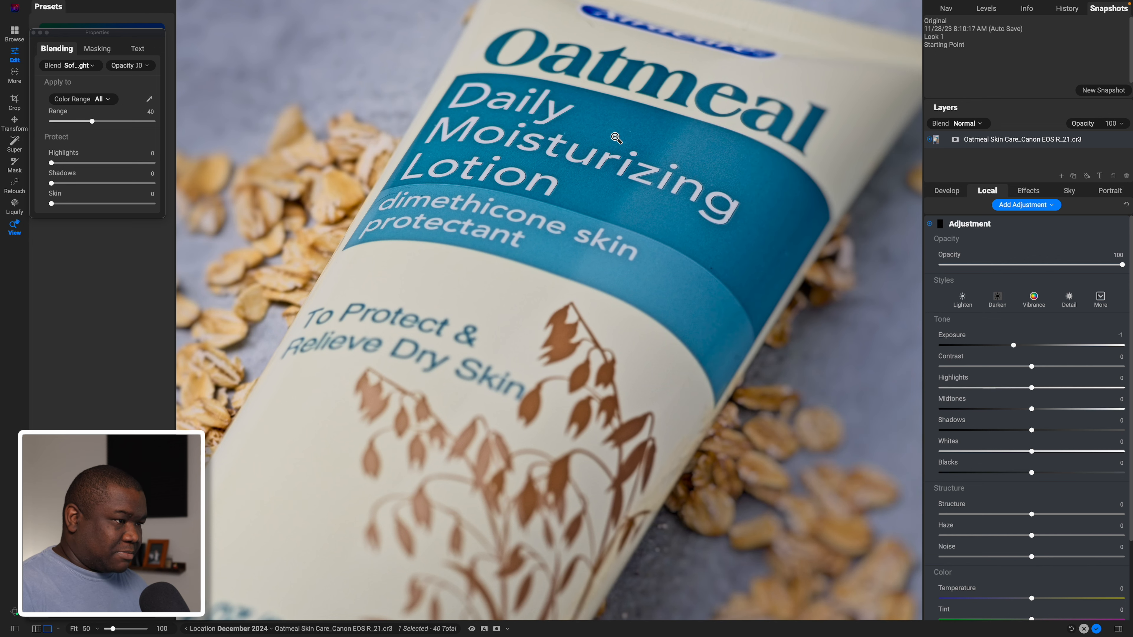
left_click_drag(615, 138, 559, 280)
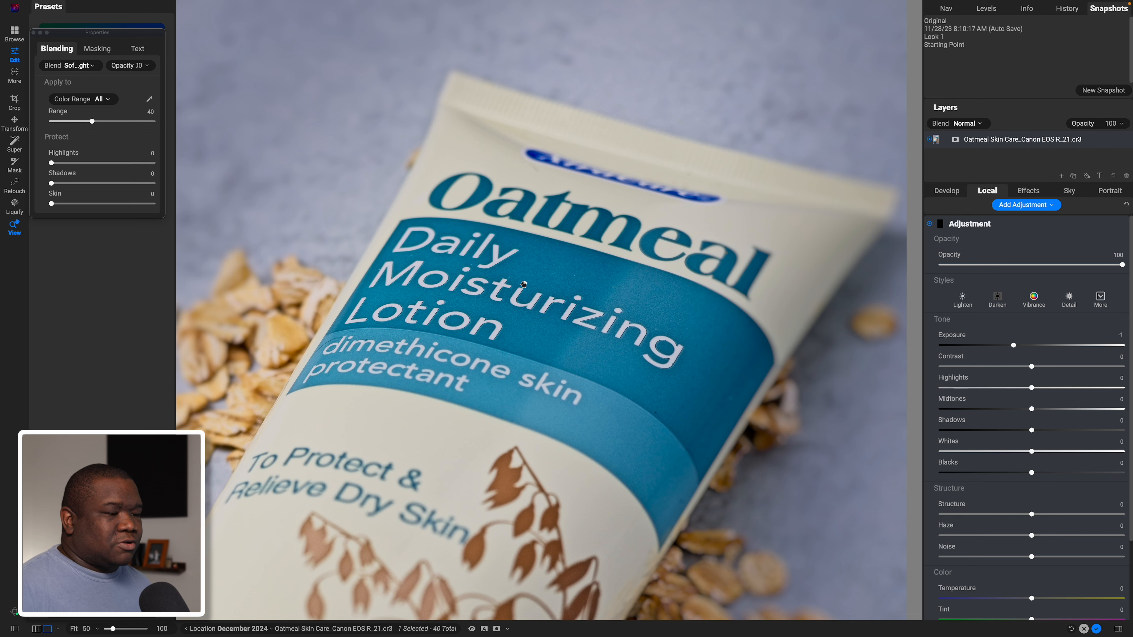
key("b")
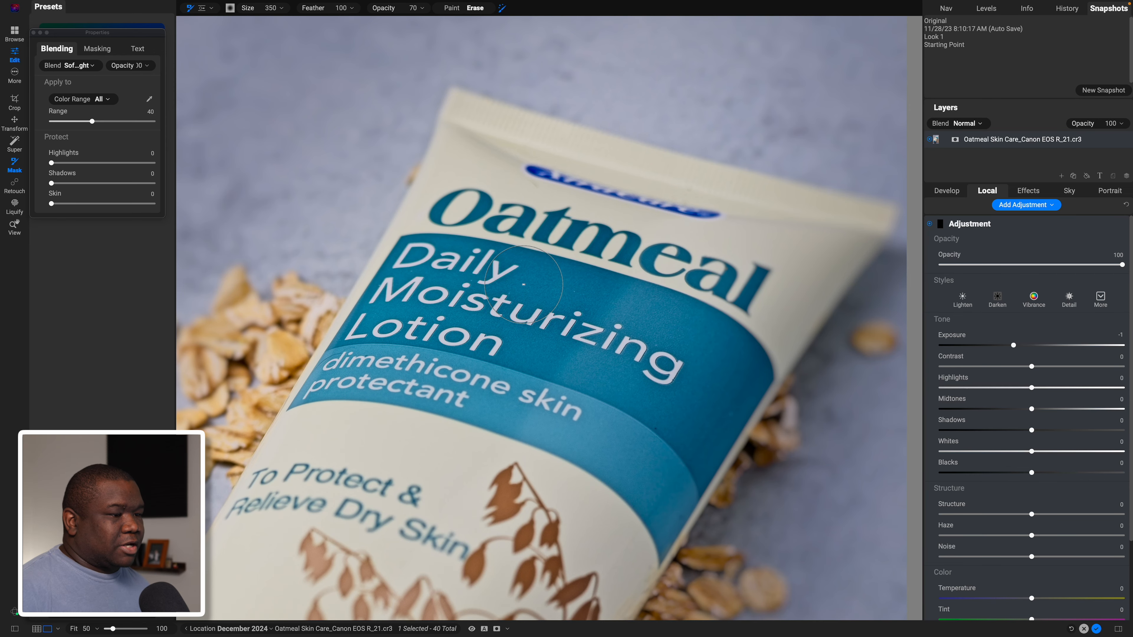
key("x")
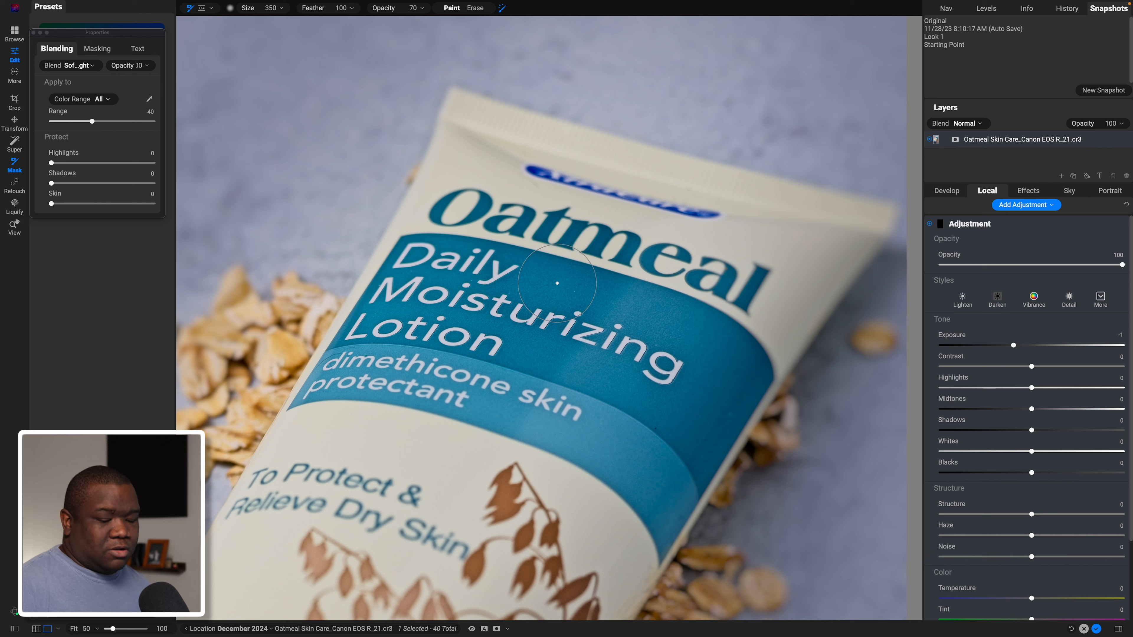
key("bracketright")
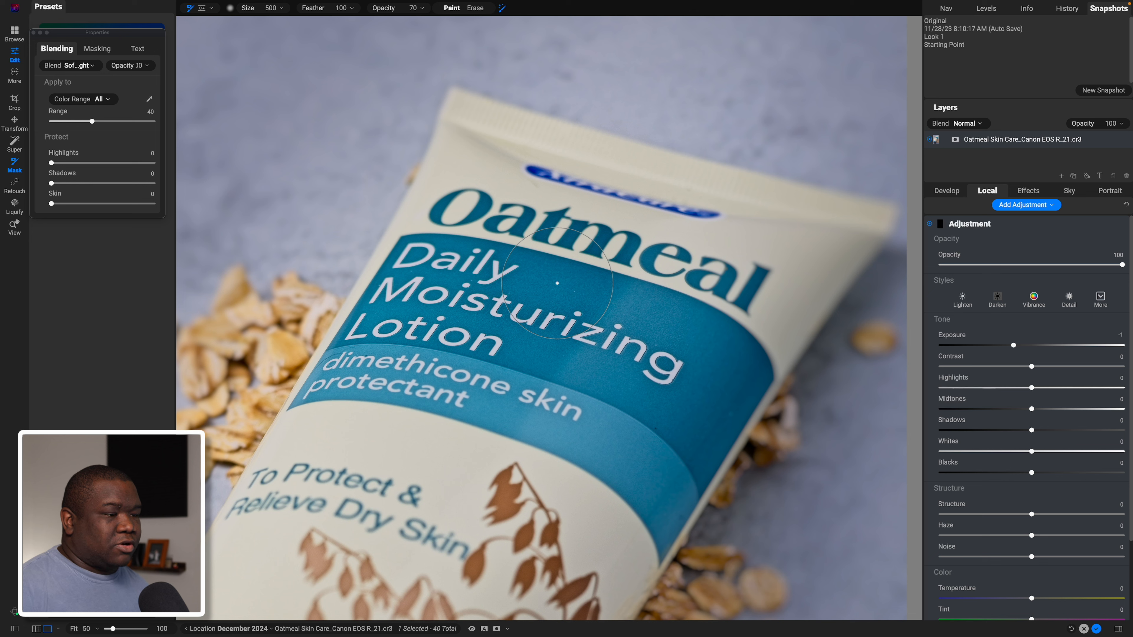
- Paint the Soft Light darkening adjustment over the whole dark blue band behind "Daily Moisturizing Lotion"
left_click(557, 283)
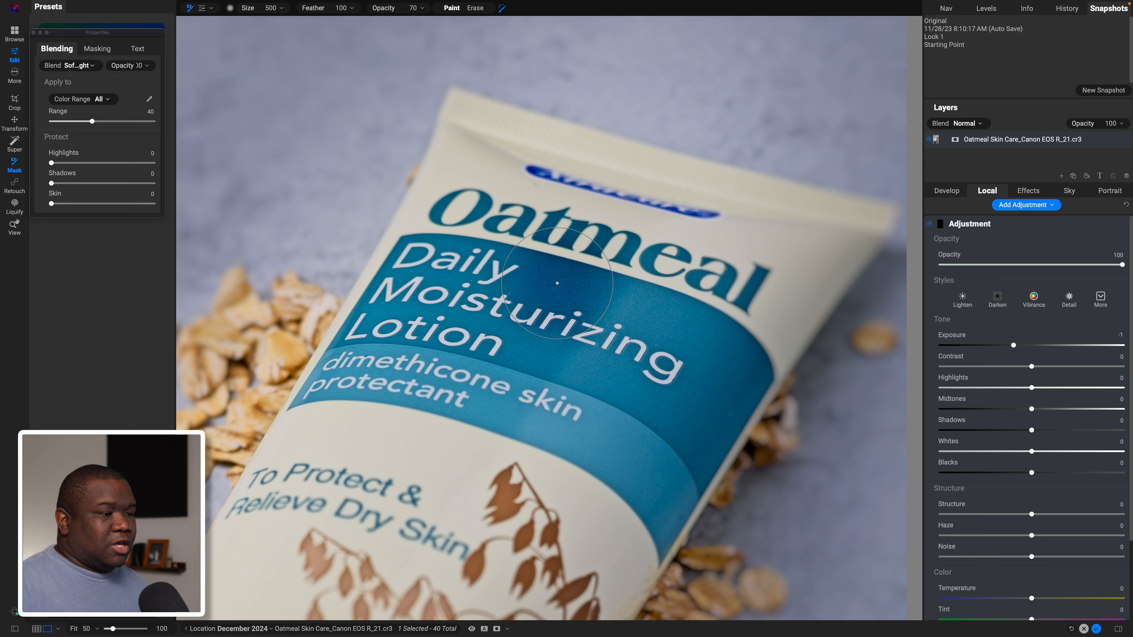
left_click(616, 303)
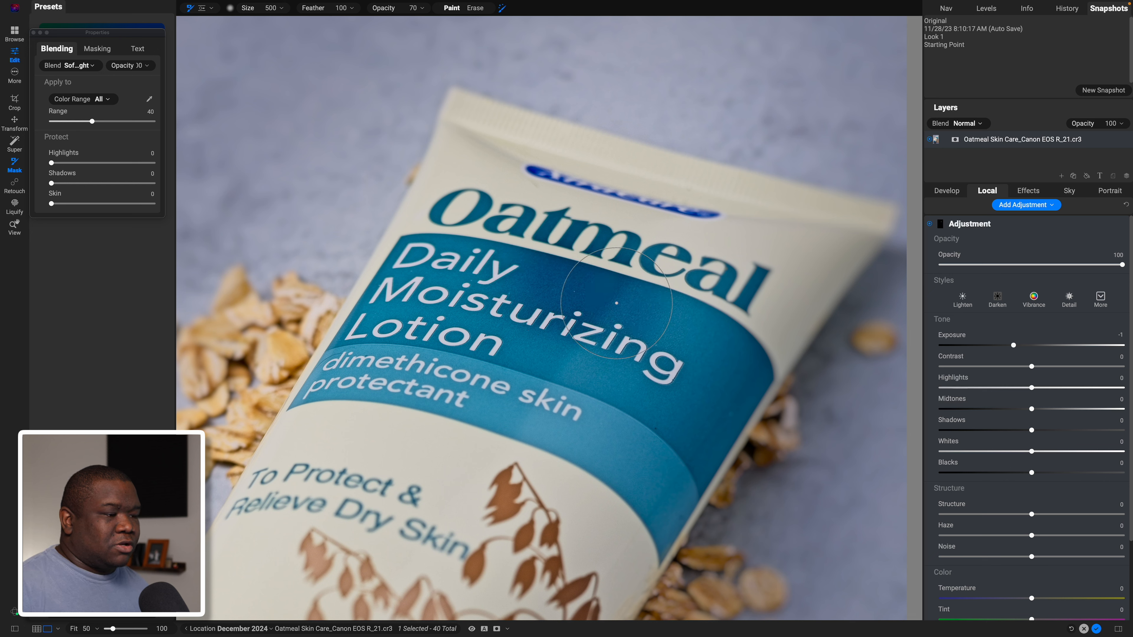
left_click(666, 319)
left_click(606, 304)
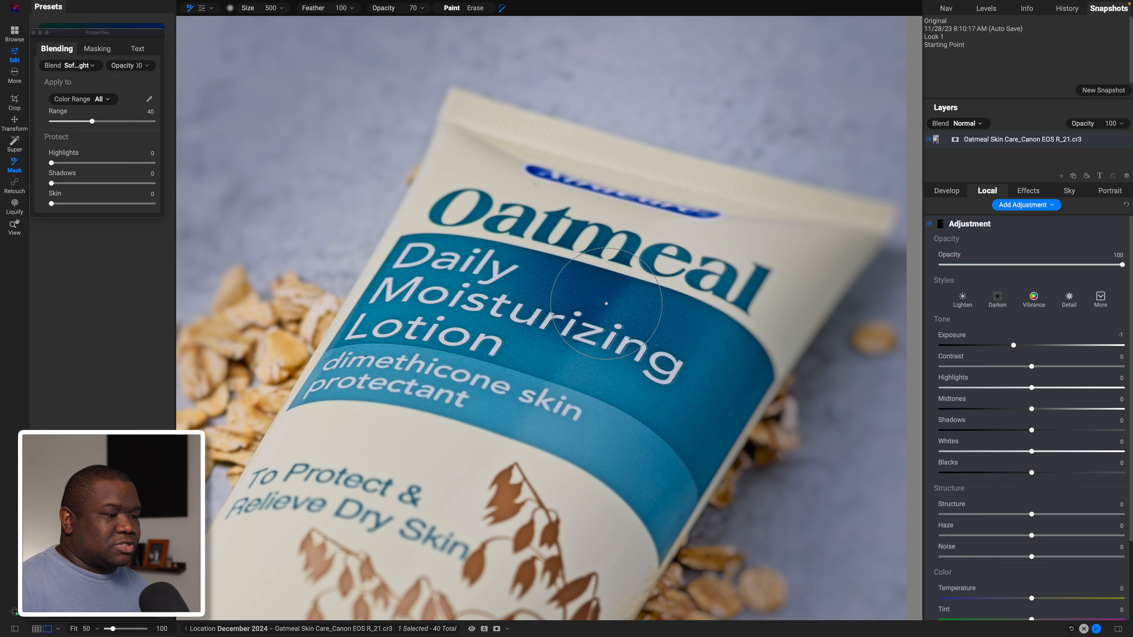
left_click(620, 308)
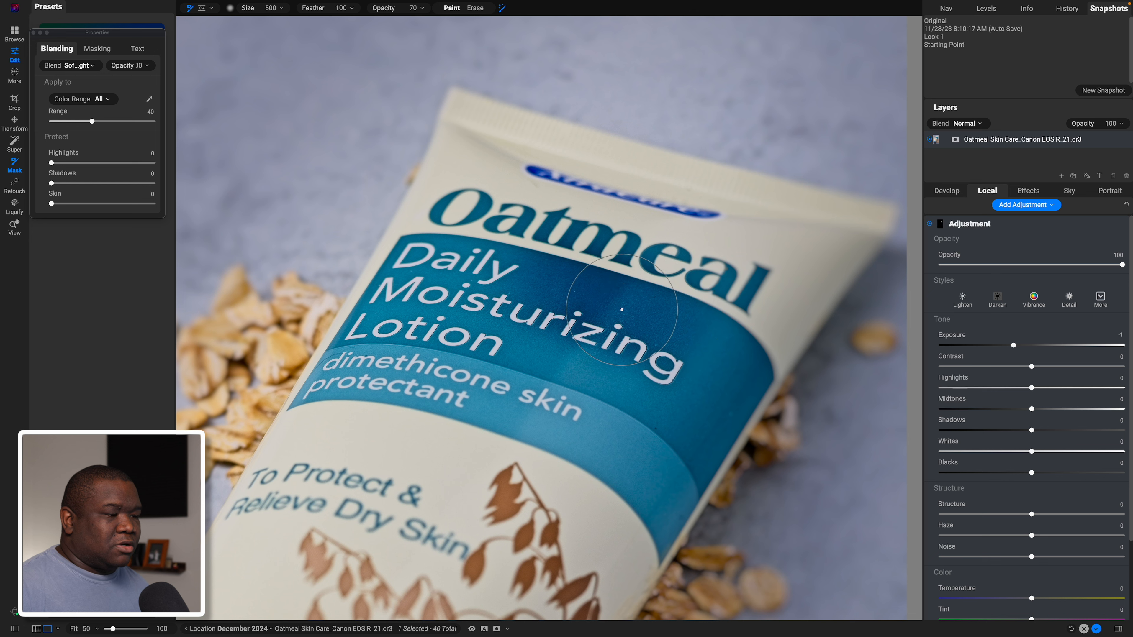
left_click(723, 355)
left_click(715, 397)
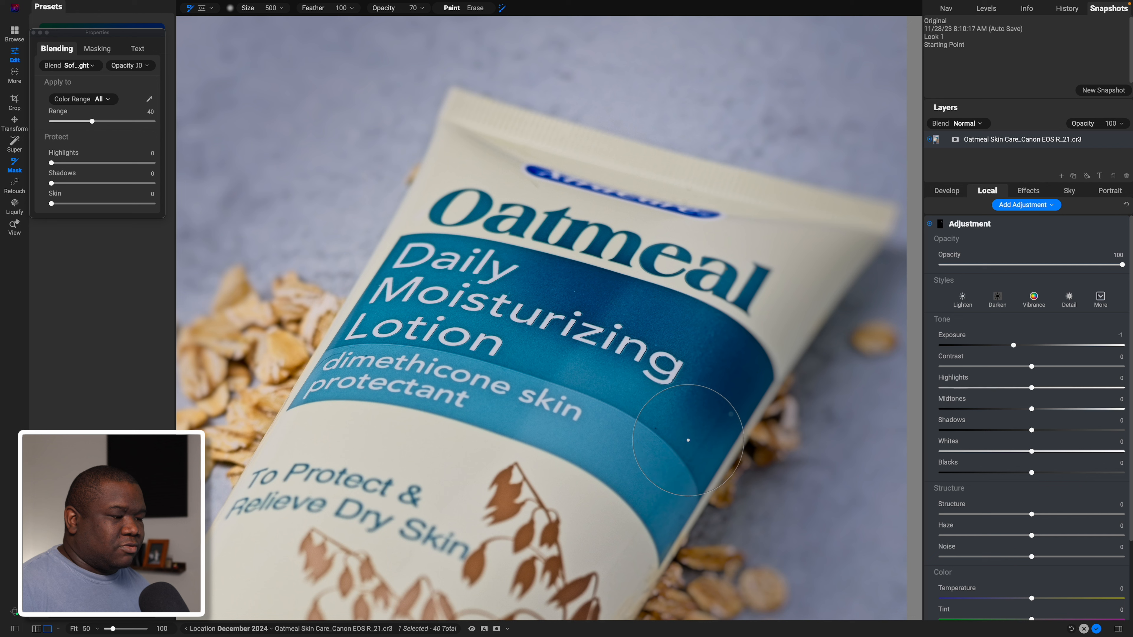
left_click(691, 439)
left_click(665, 414)
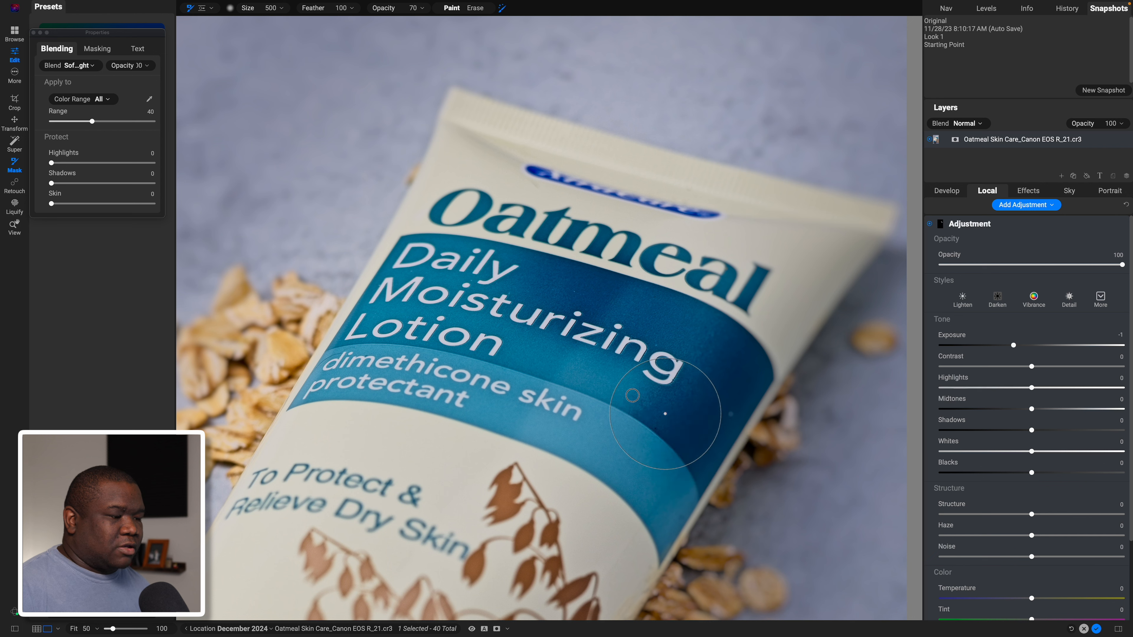
left_click(631, 396)
left_click(585, 372)
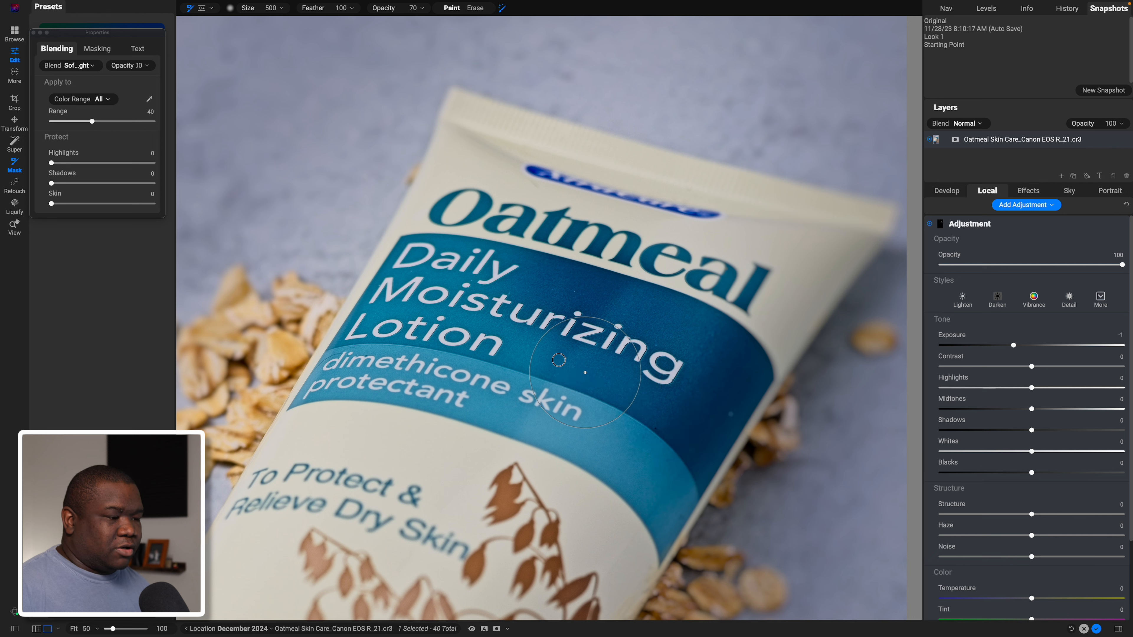
left_click(537, 352)
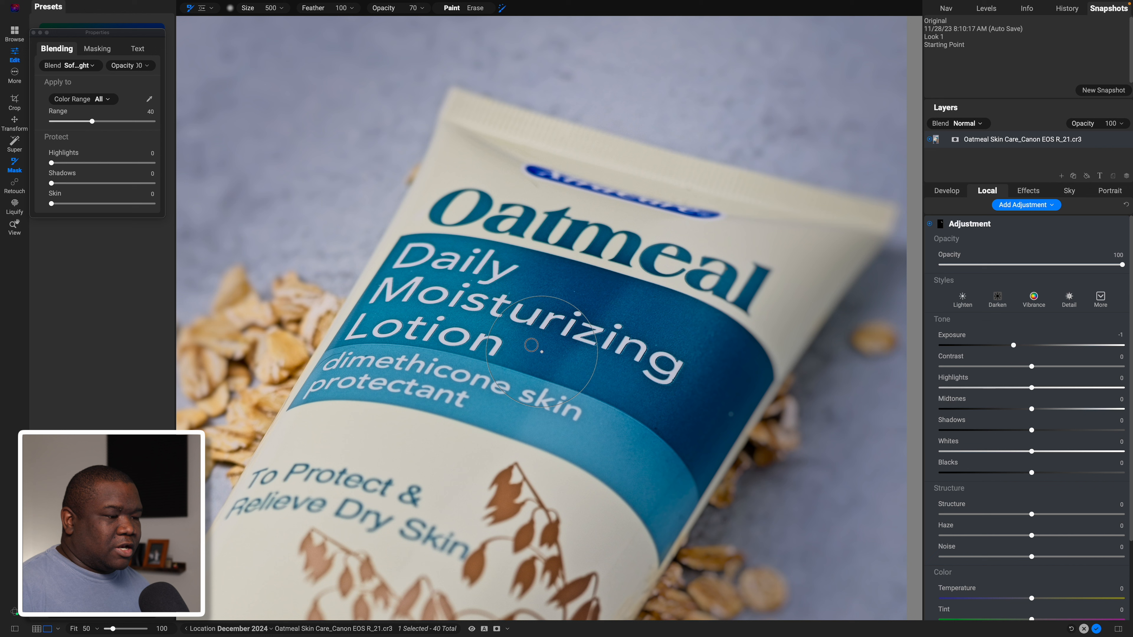
left_click(497, 324)
left_click(463, 315)
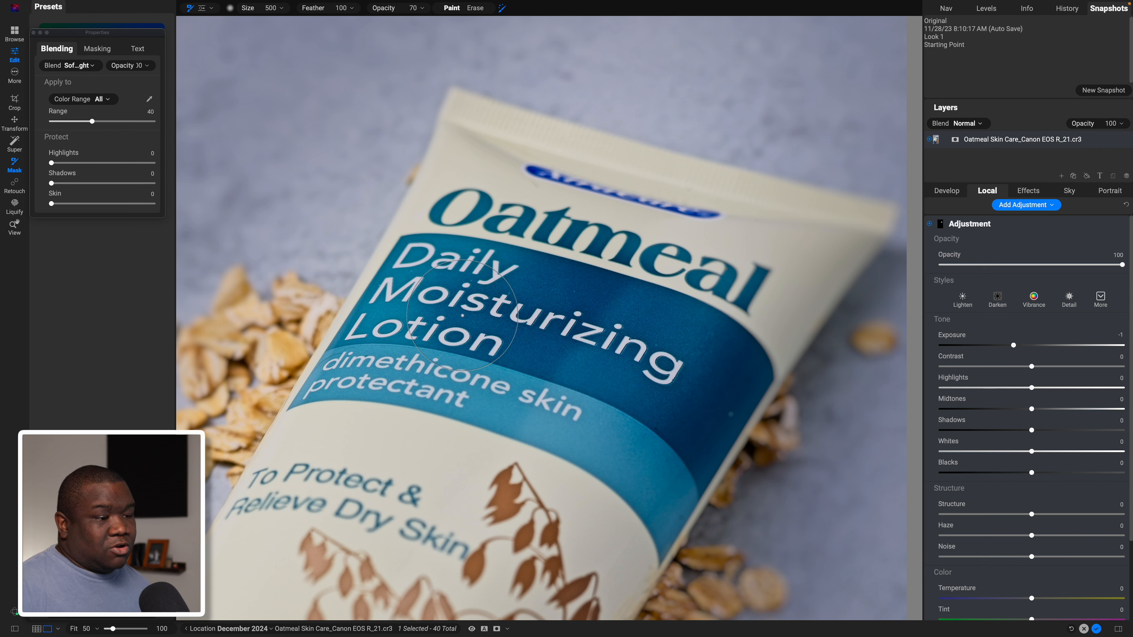
left_click(433, 310)
left_click(409, 308)
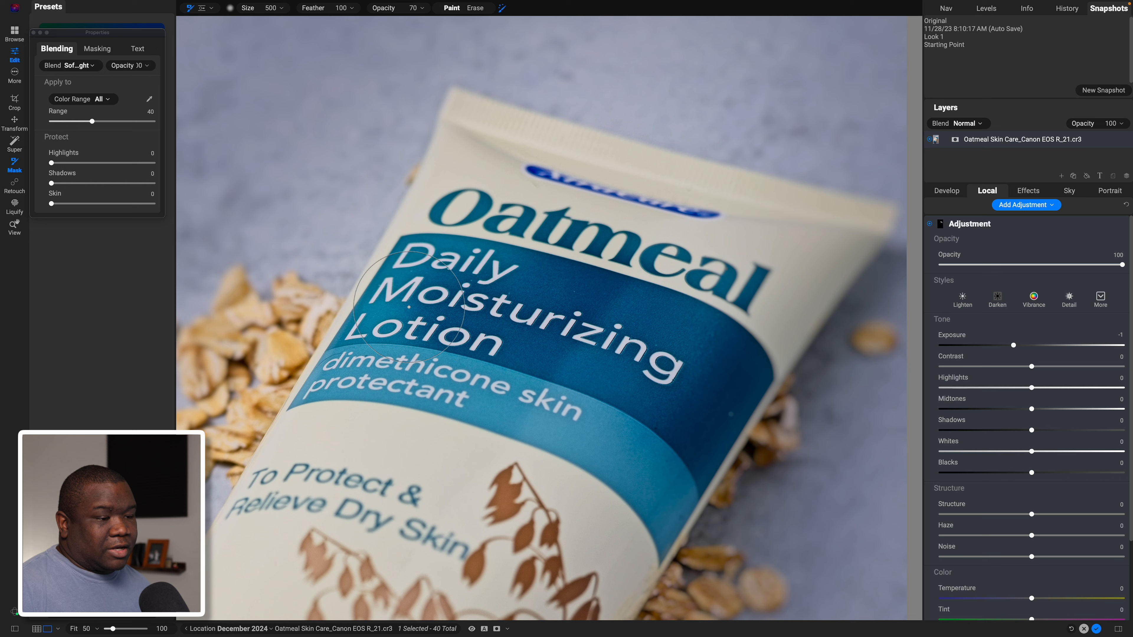
left_click(400, 308)
left_click(377, 311)
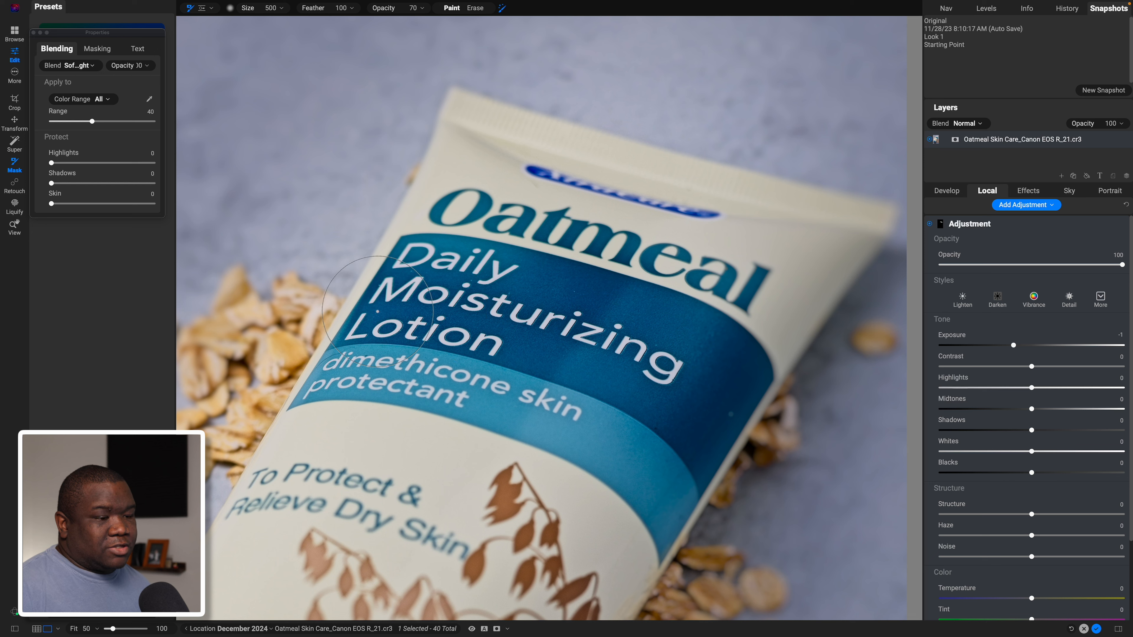
left_click(348, 325)
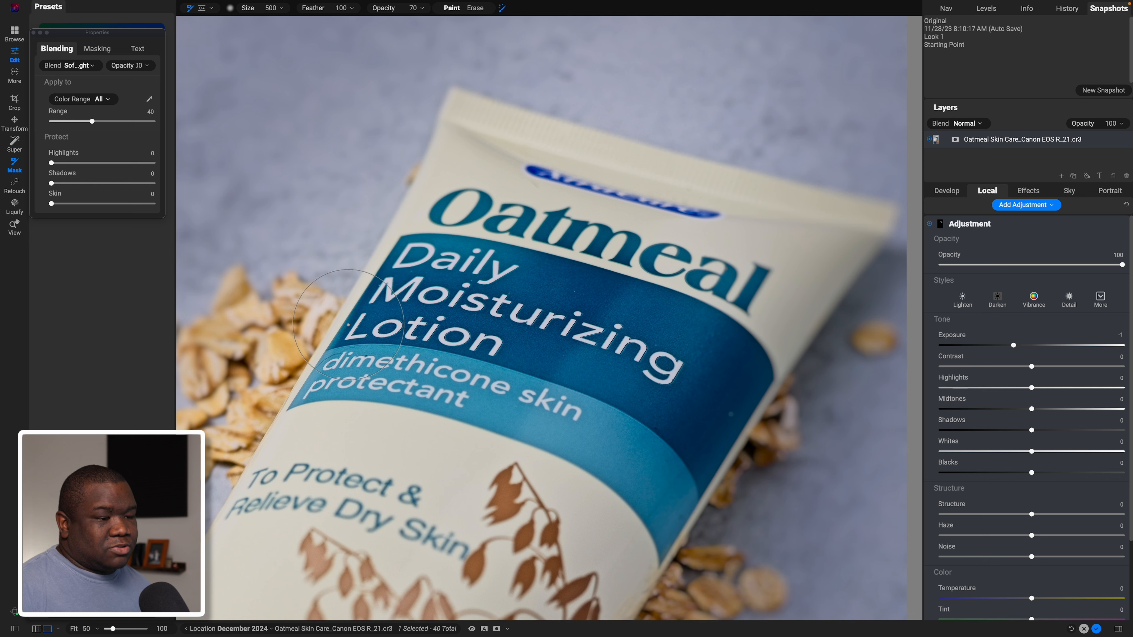
left_click(348, 324)
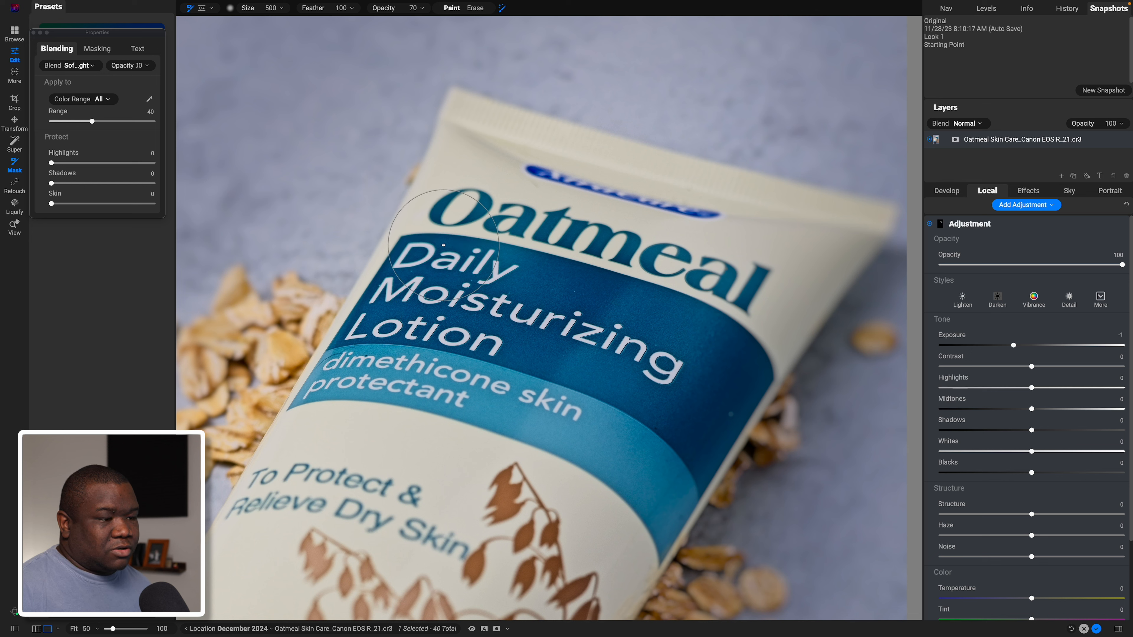
mouse_move(503, 255)
left_mouse_down()
mouse_move(682, 328)
mouse_move(719, 357)
mouse_move(687, 429)
mouse_move(656, 433)
mouse_move(647, 402)
mouse_move(584, 366)
left_mouse_up()
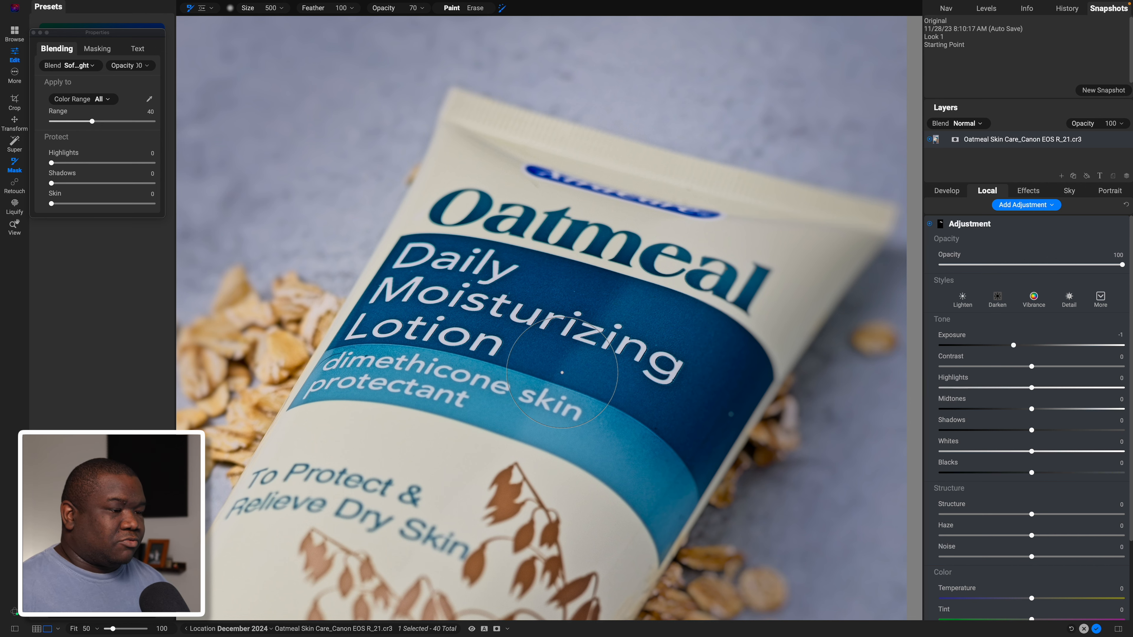
- Show the adjustment's mask in black and white and paint over the dark blue band's right edge
key("/")
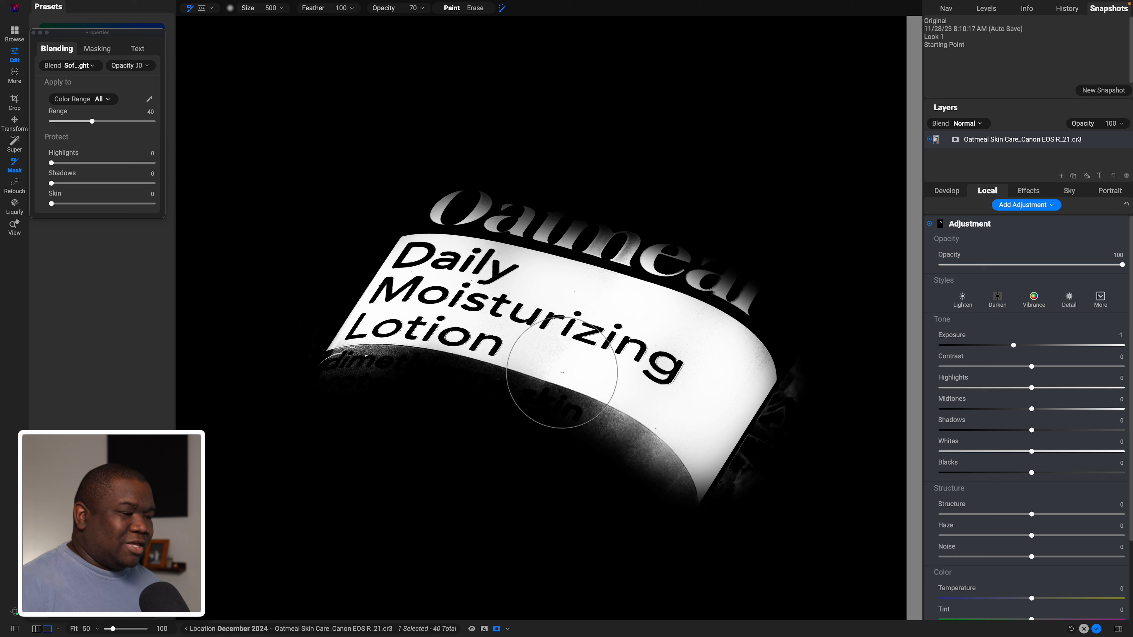
left_click(760, 360)
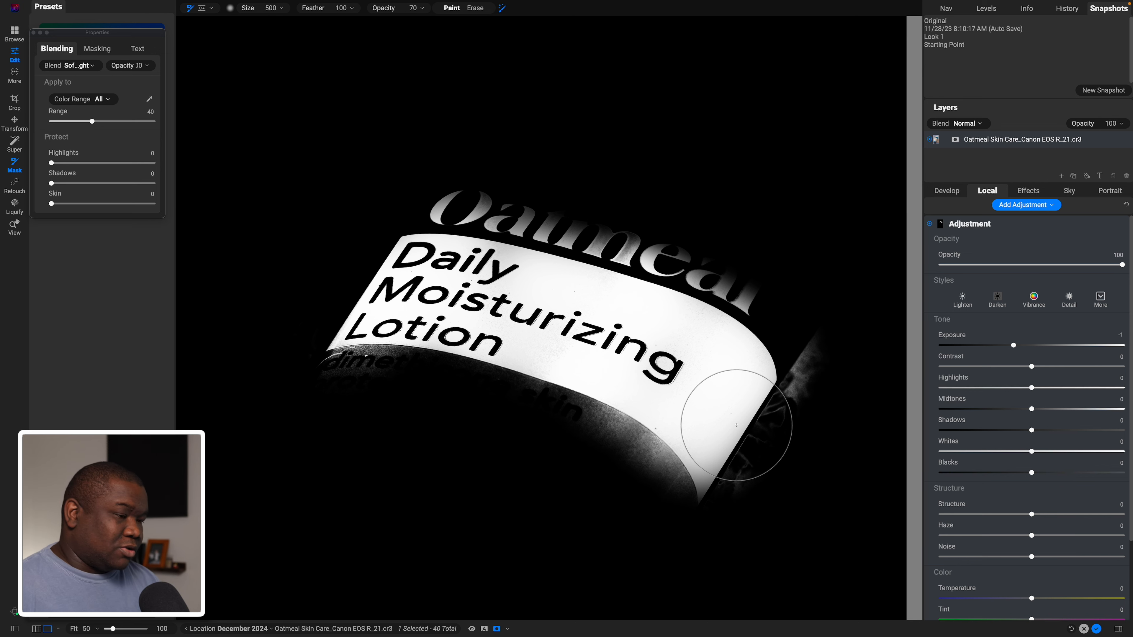
- Paint the word "Oatmeal" into the adjustment's mask, then erase the spill beyond the tube's right edge with a size 175 brush, Perfect Brush off
key("o")
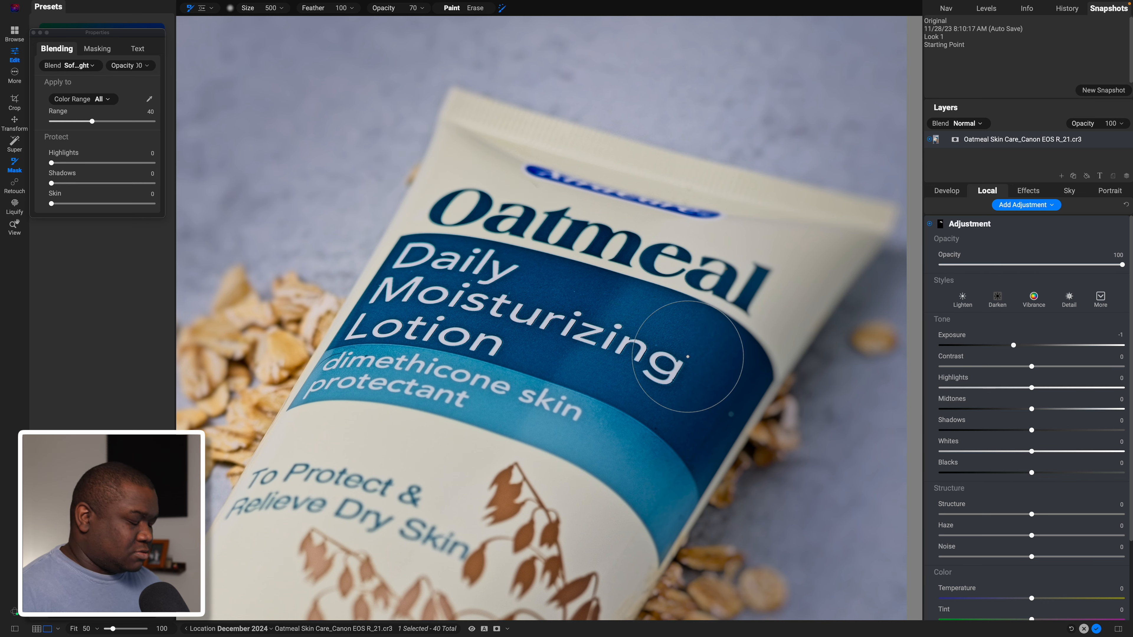
key("/")
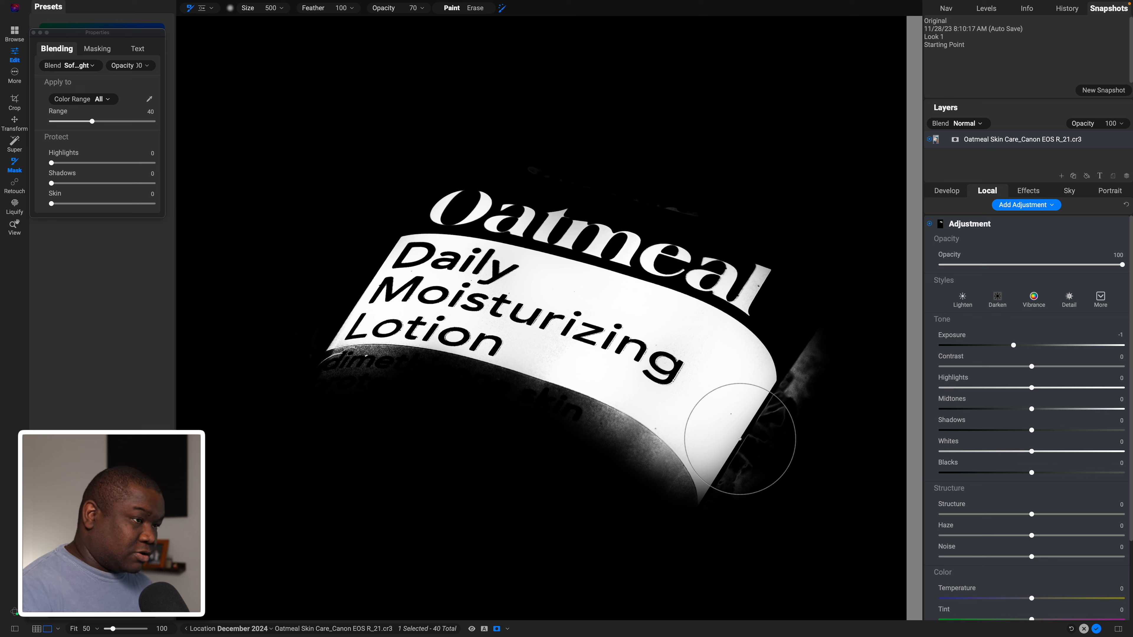
key("bracketleft")
key("bracketleft")
key("bracketleft")
key("bracketleft")
key("bracketleft")
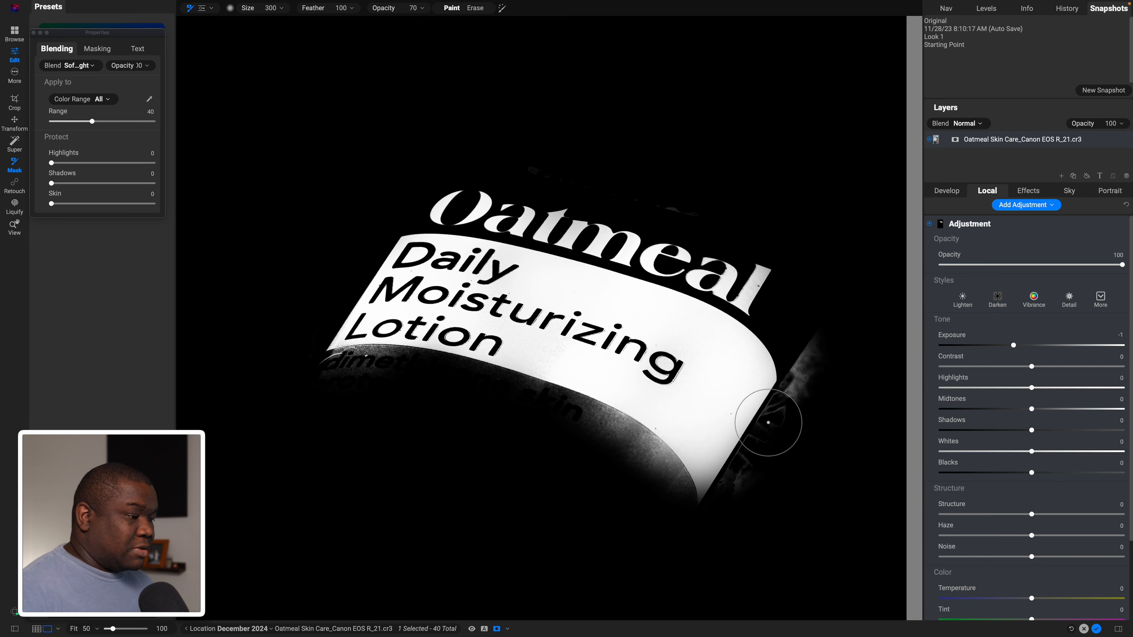
key("bracketleft")
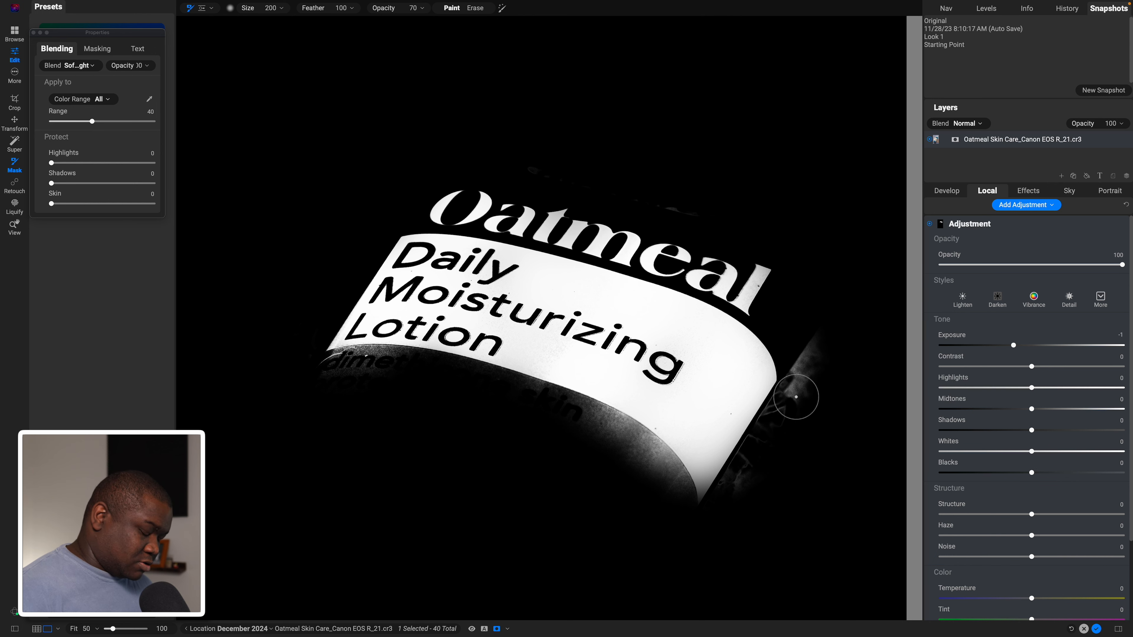
key("alt")
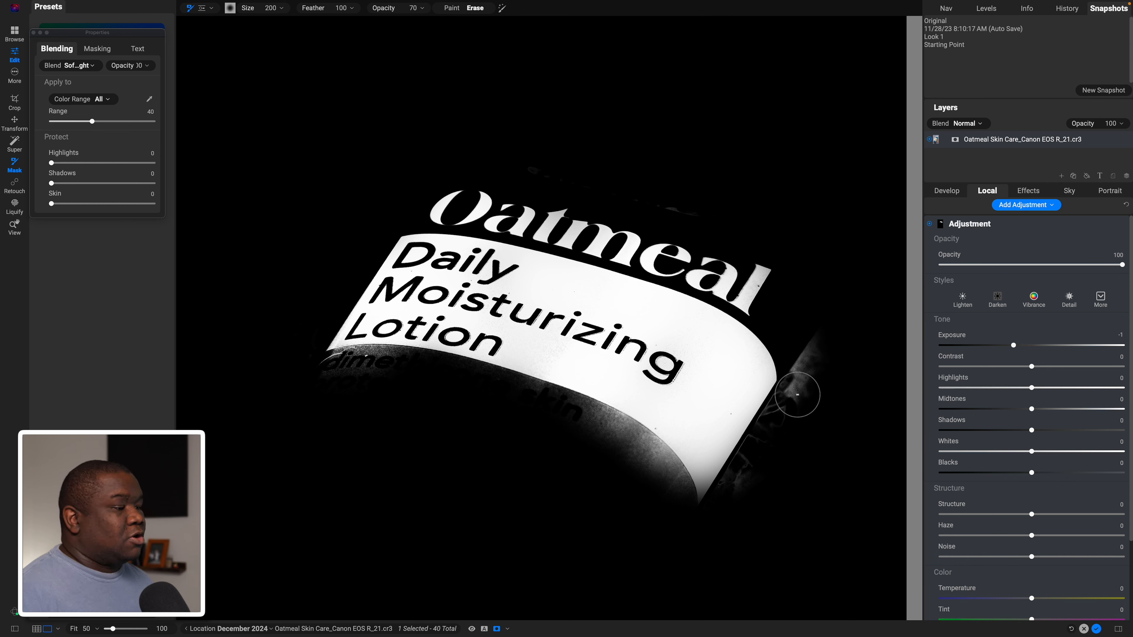
key("bracketleft")
mouse_move(769, 443)
left_mouse_down()
mouse_move(722, 512)
mouse_move(834, 329)
mouse_move(815, 346)
mouse_move(800, 401)
left_mouse_up()
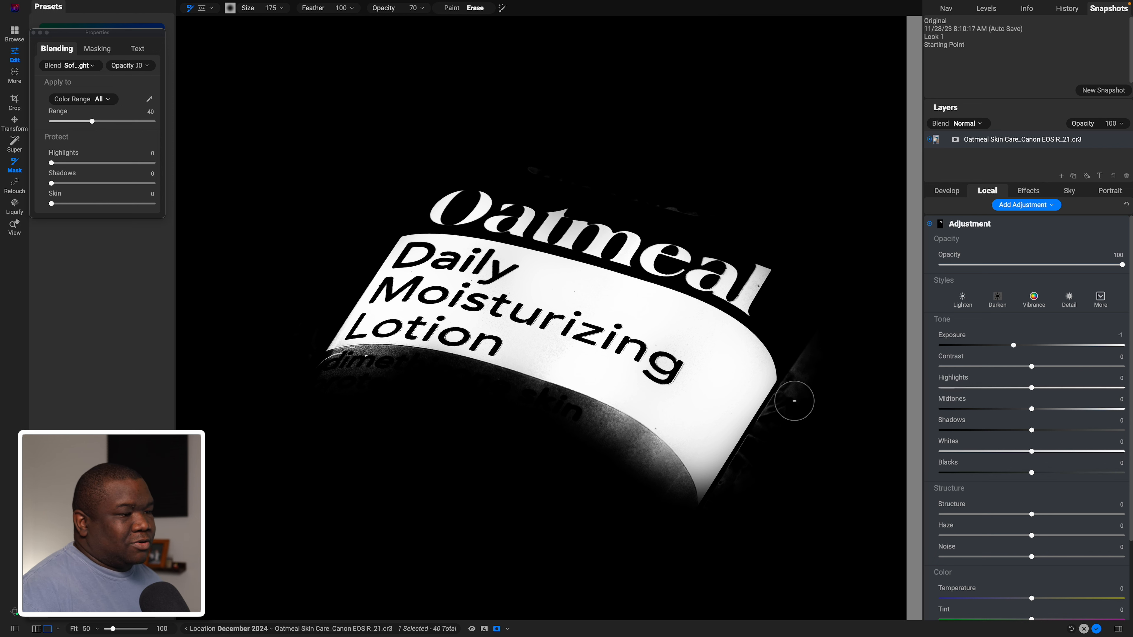
mouse_move(701, 204)
left_mouse_down()
mouse_move(650, 191)
mouse_move(689, 211)
left_mouse_up()
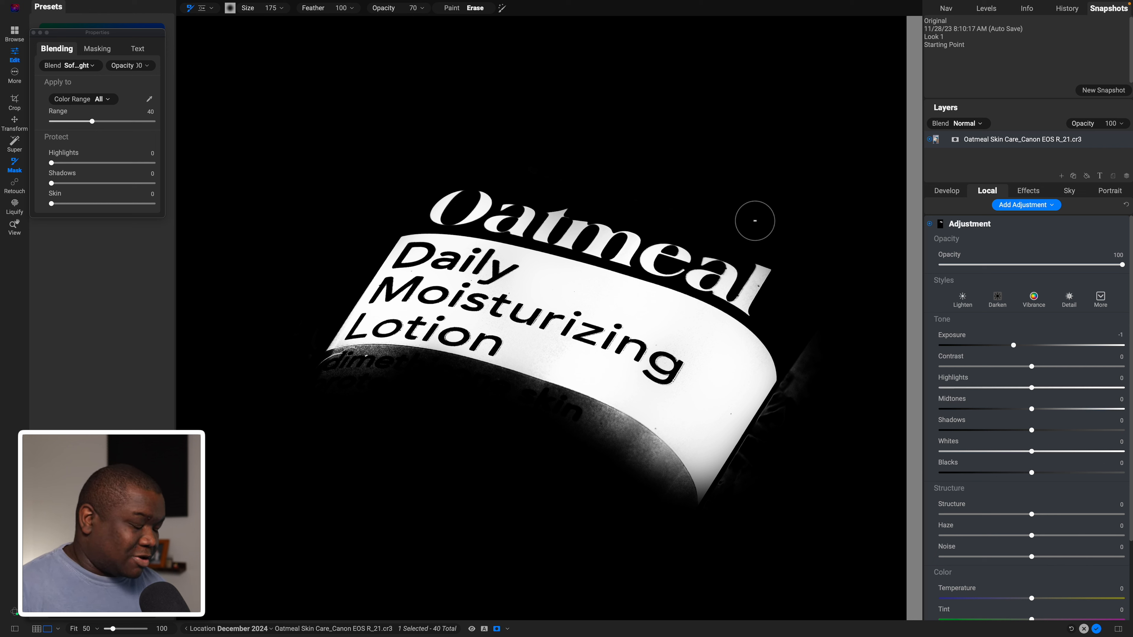
- Hide the mask view and switch the adjustment off and on to compare the dark blue band before and after
key("o")
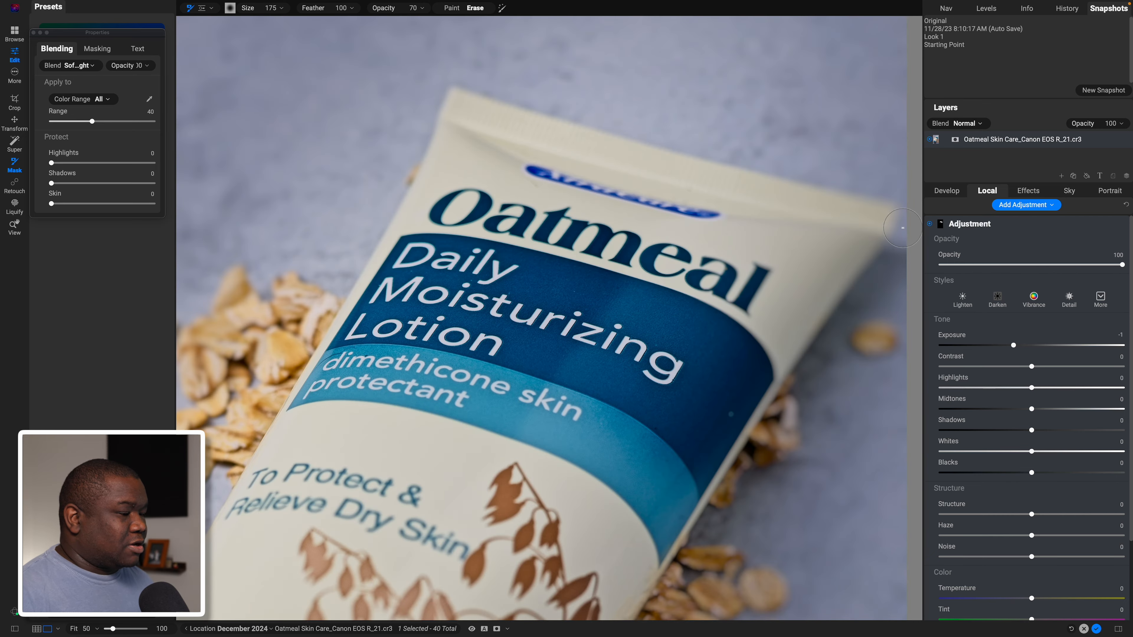
left_click(929, 224)
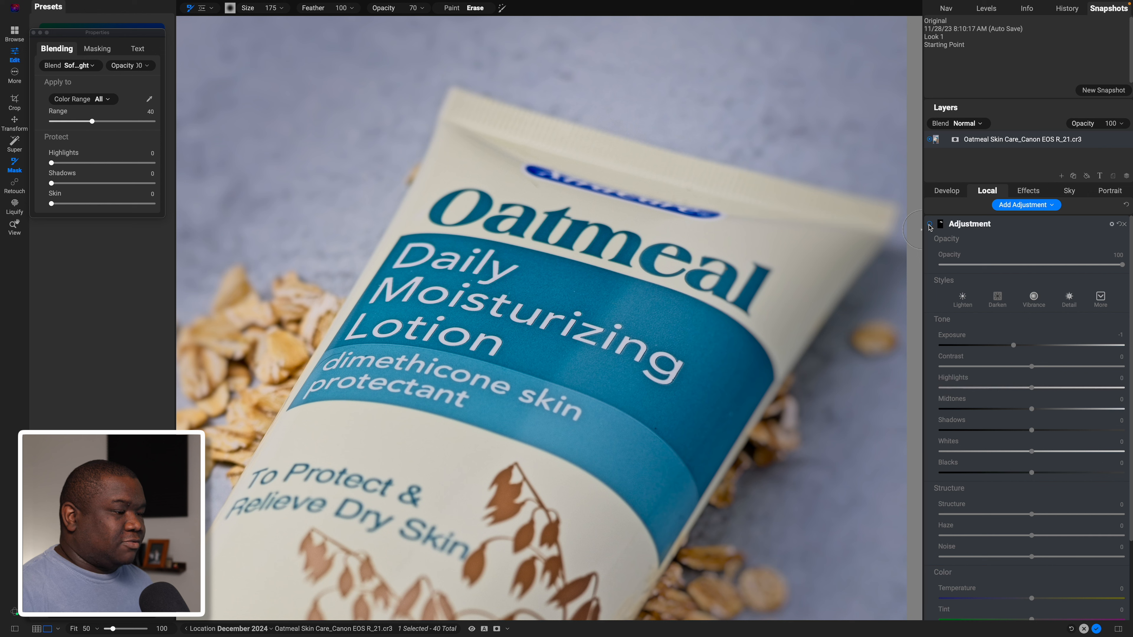
left_click(929, 225)
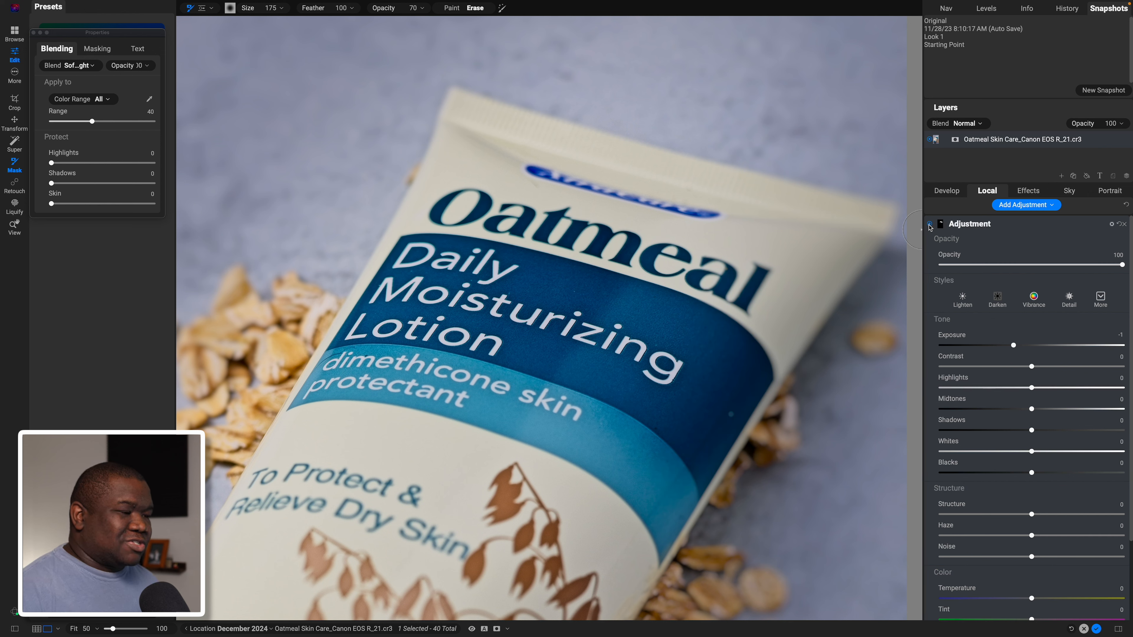
left_click(929, 225)
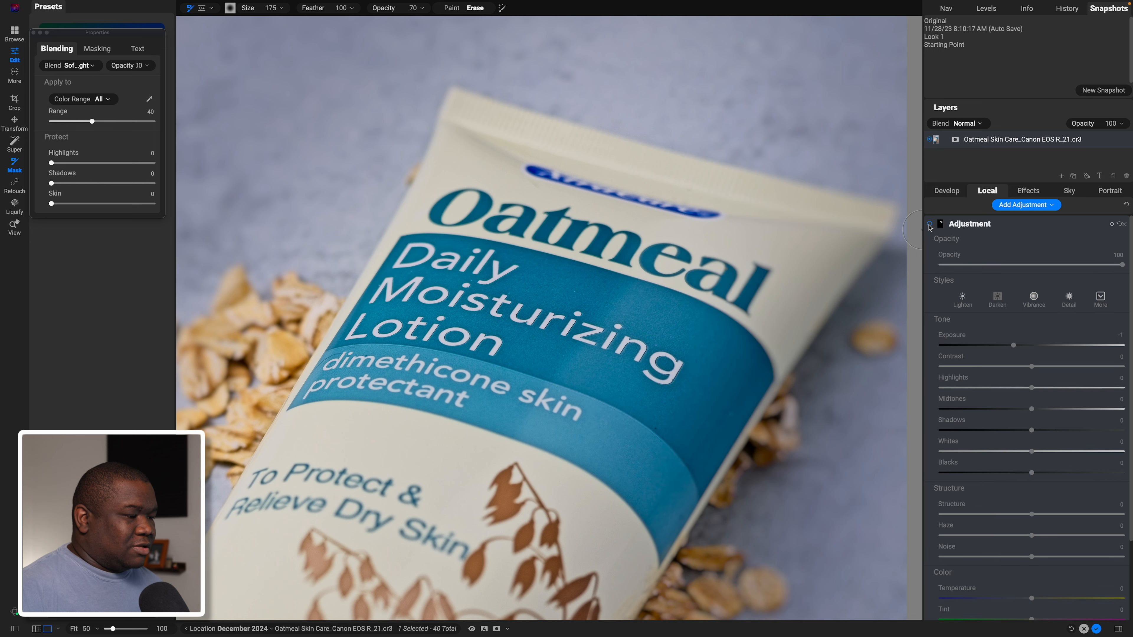
left_click(929, 225)
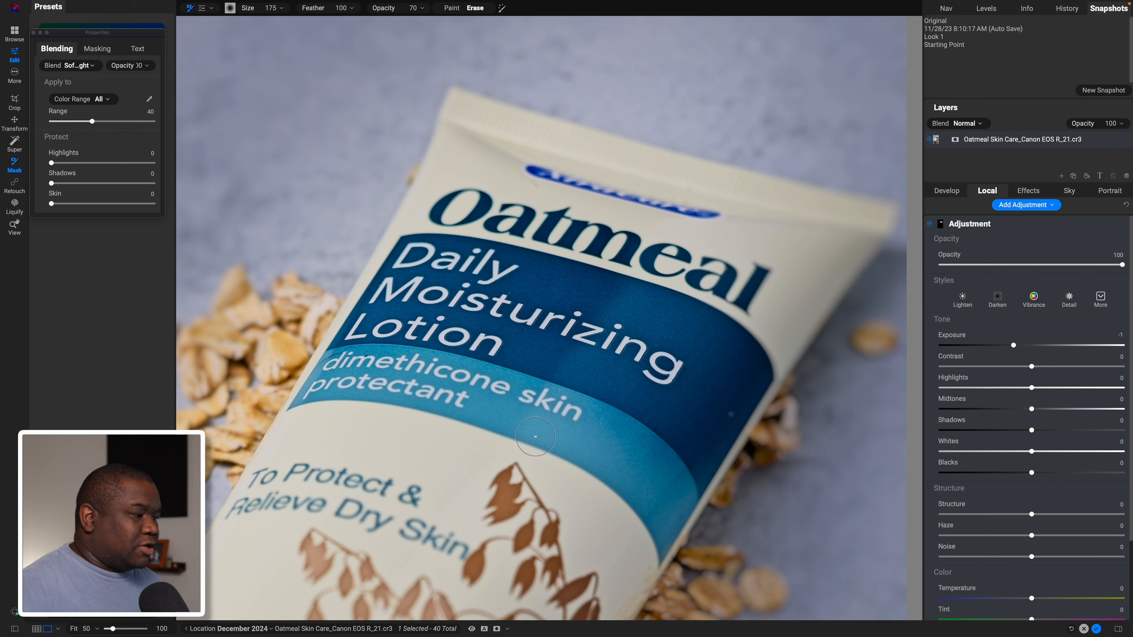
- Rename the dark blue band's local adjustment as "Top Lab"
double_click(961, 223)
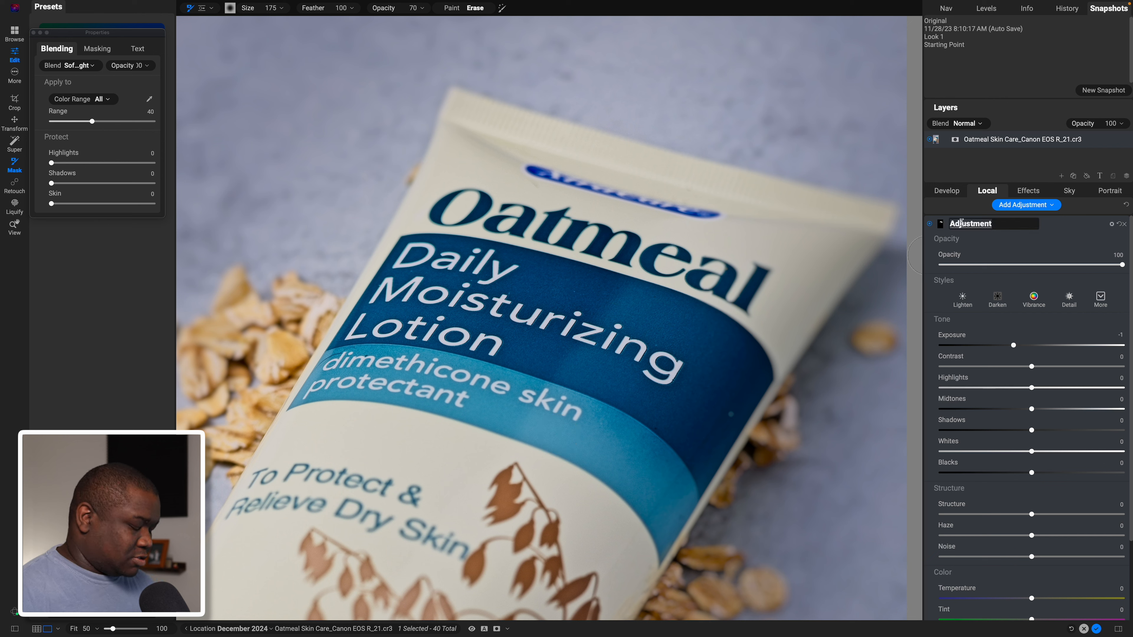
type("Top Lab")
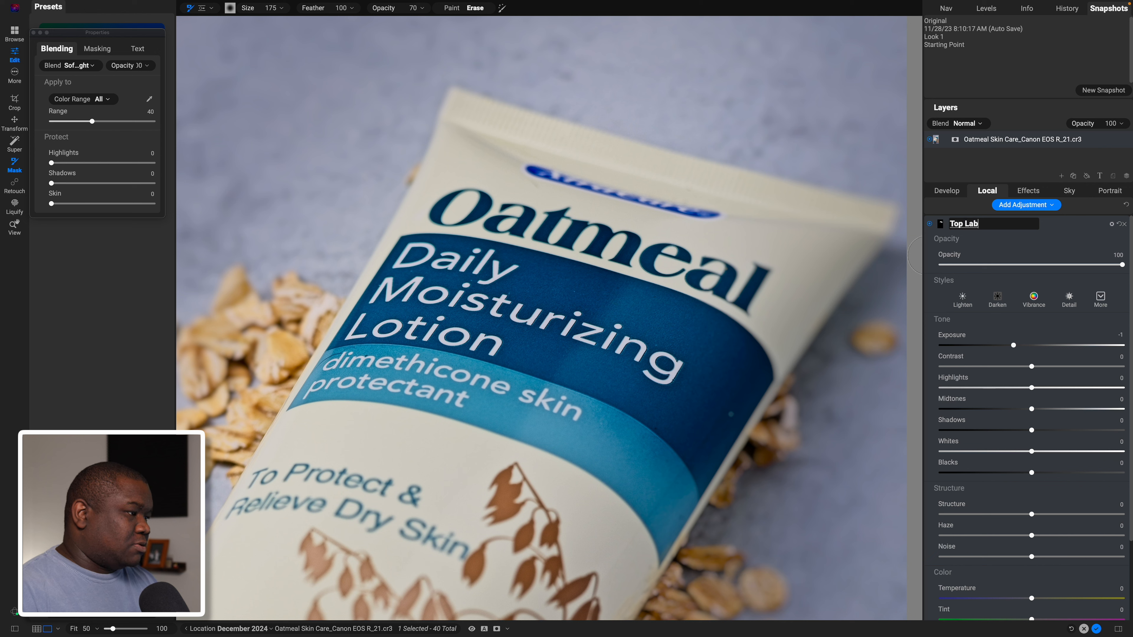
key("Return")
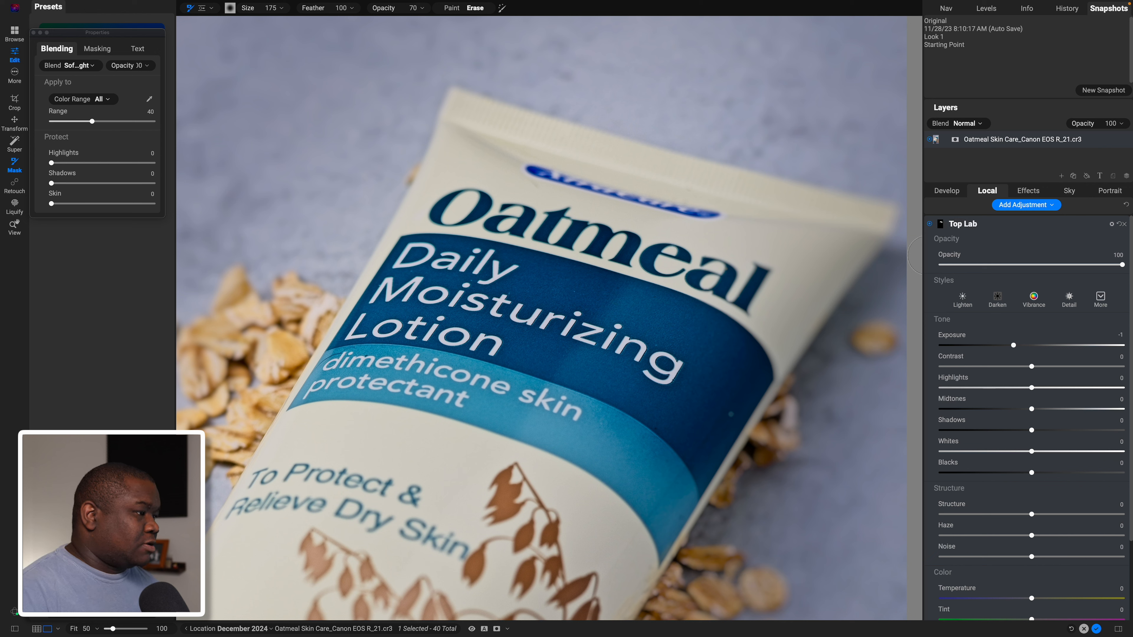
- Add a new local adjustment and set its blend mode to Soft Light
left_click(1020, 206)
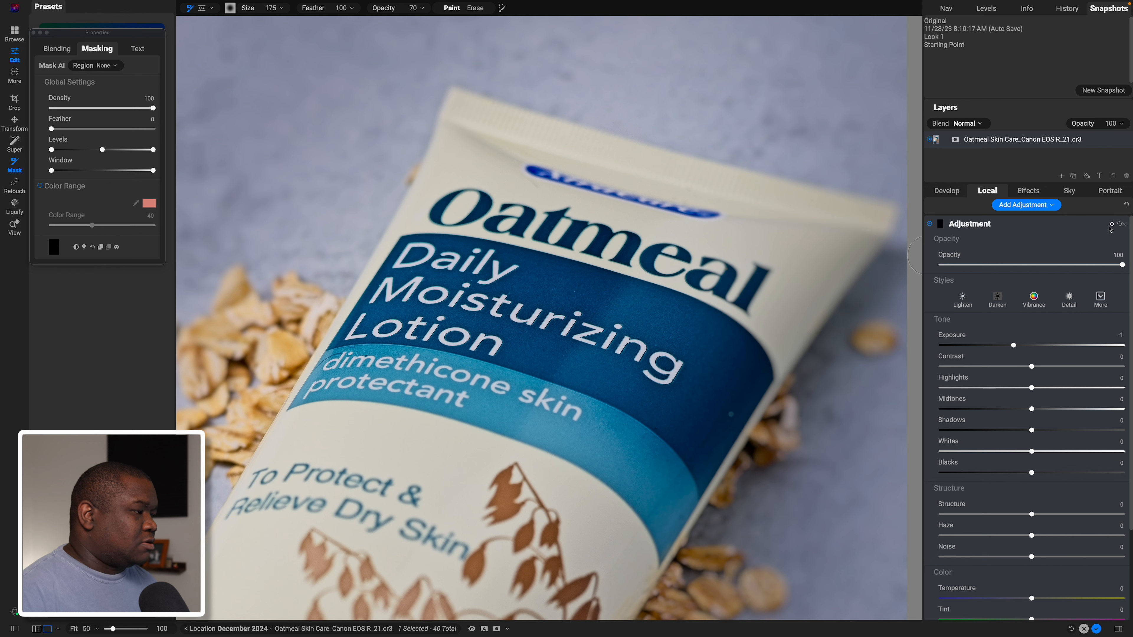
left_click(1112, 225)
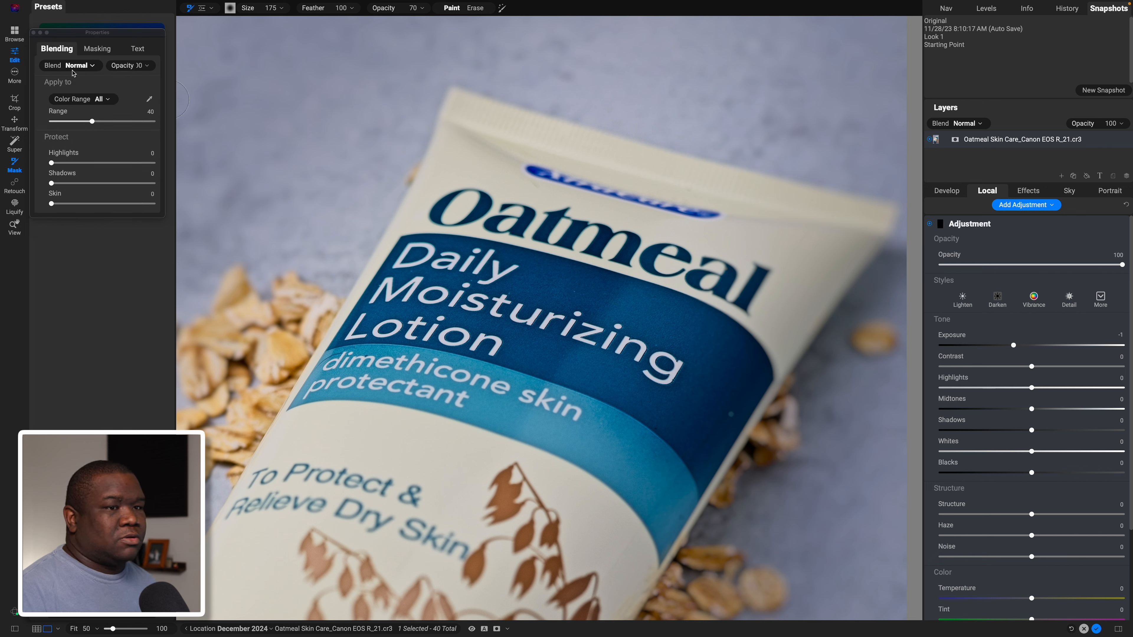
left_click(82, 67)
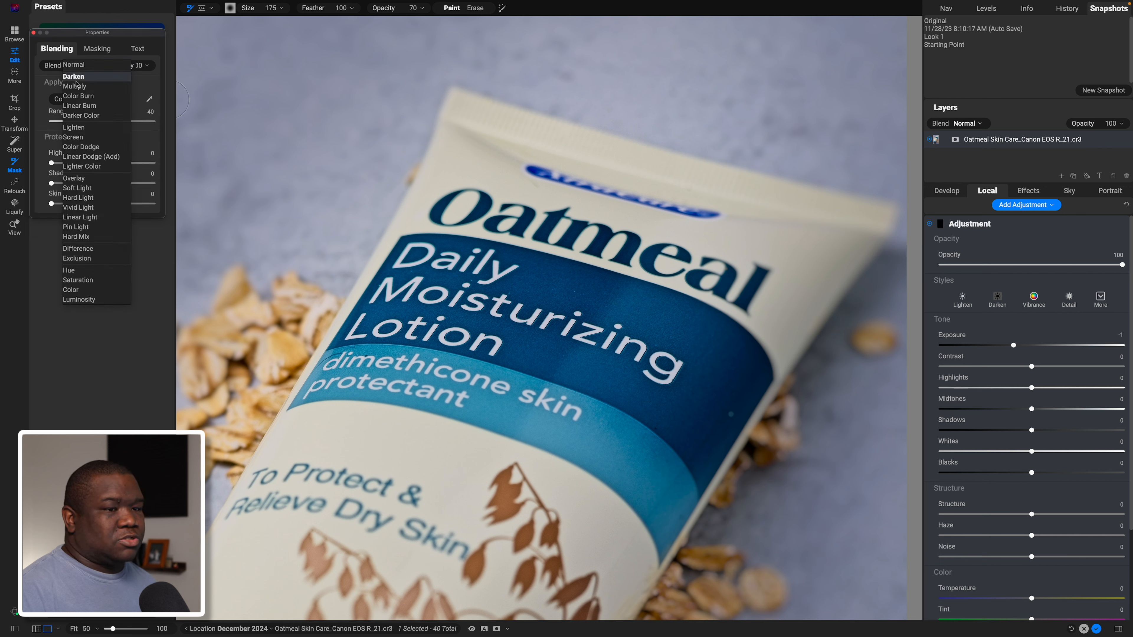
left_click(89, 188)
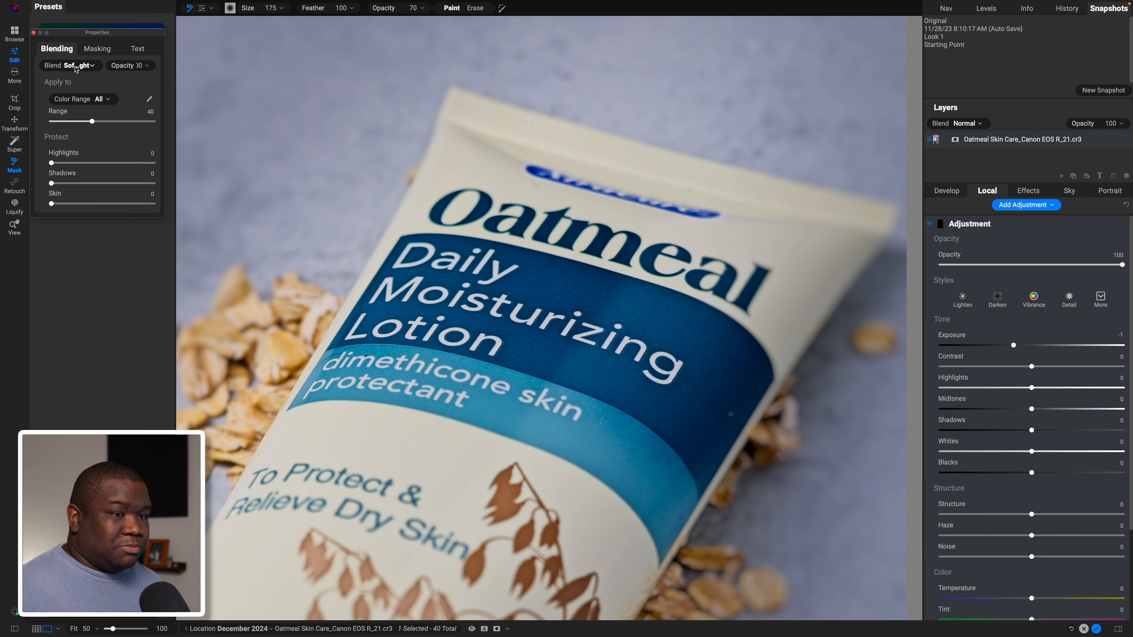
- Save the adjustment's current settings as a new style named "FWP - Softlight Burn"
left_click(1100, 297)
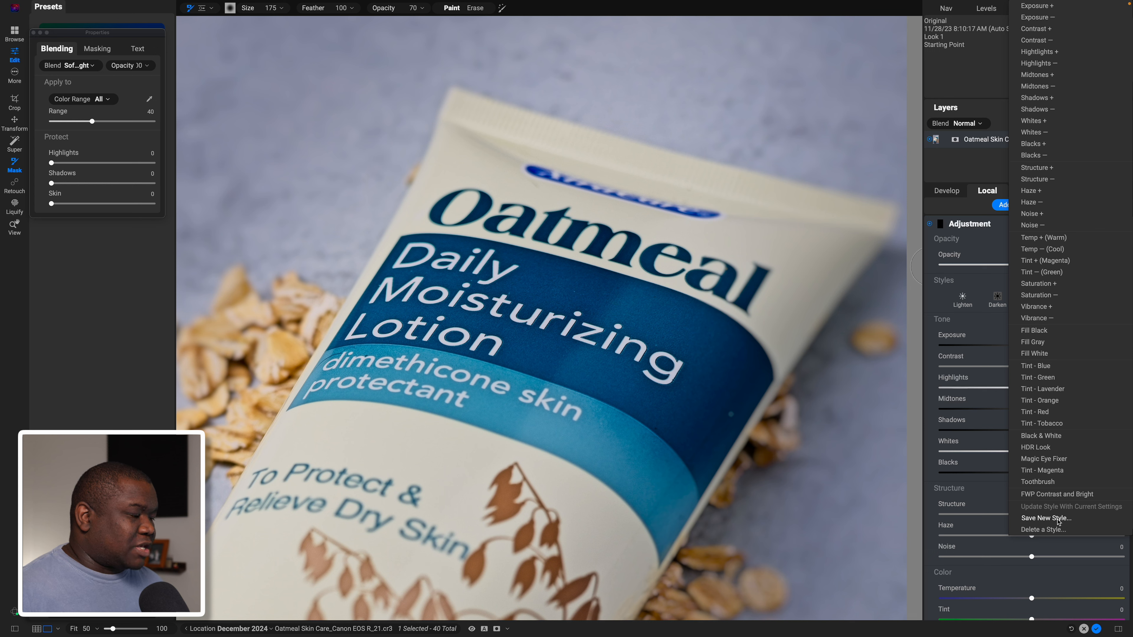
left_click(1046, 518)
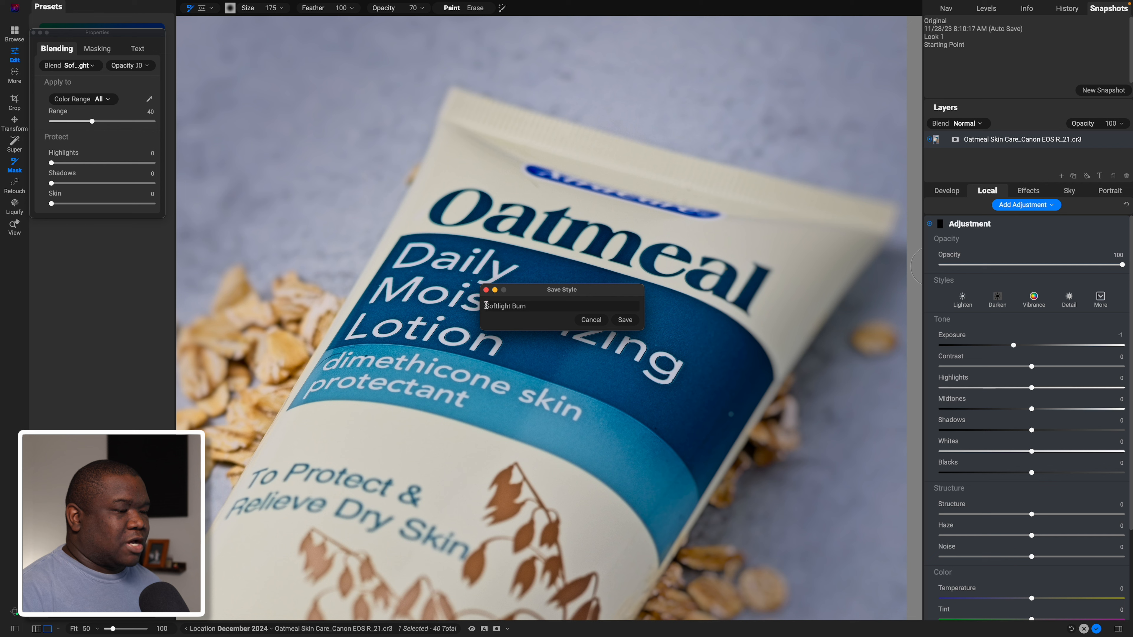
type("FWP -")
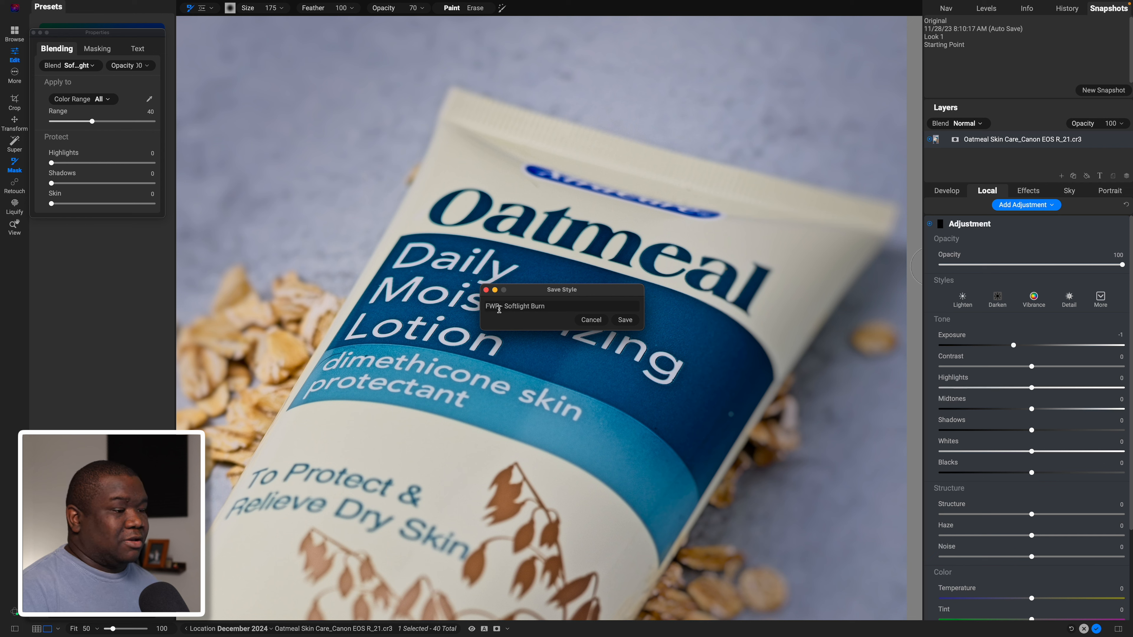
left_click(624, 320)
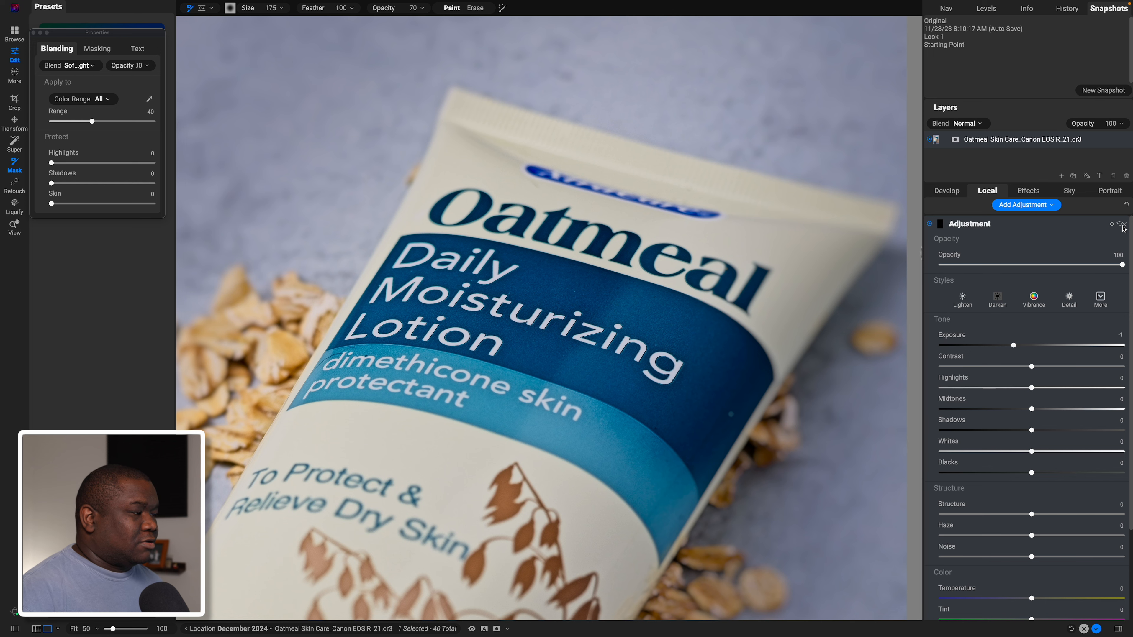
- Replace the unpainted adjustment with a new one using the "FWP - Softlight Burn" style, and check its blending options
left_click(1124, 224)
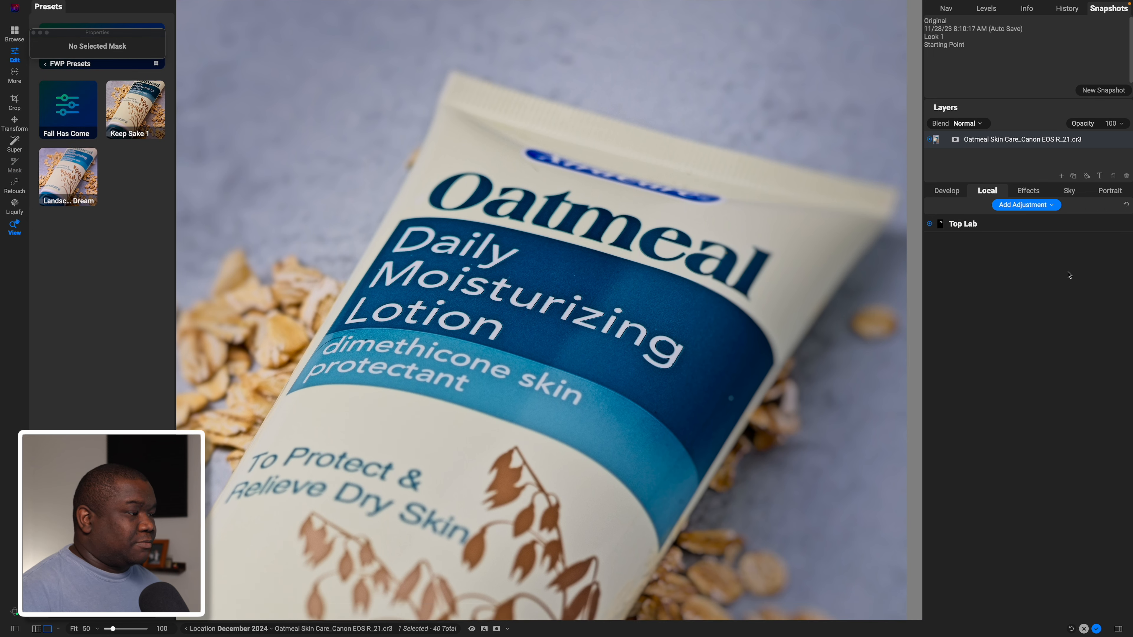
left_click(1021, 205)
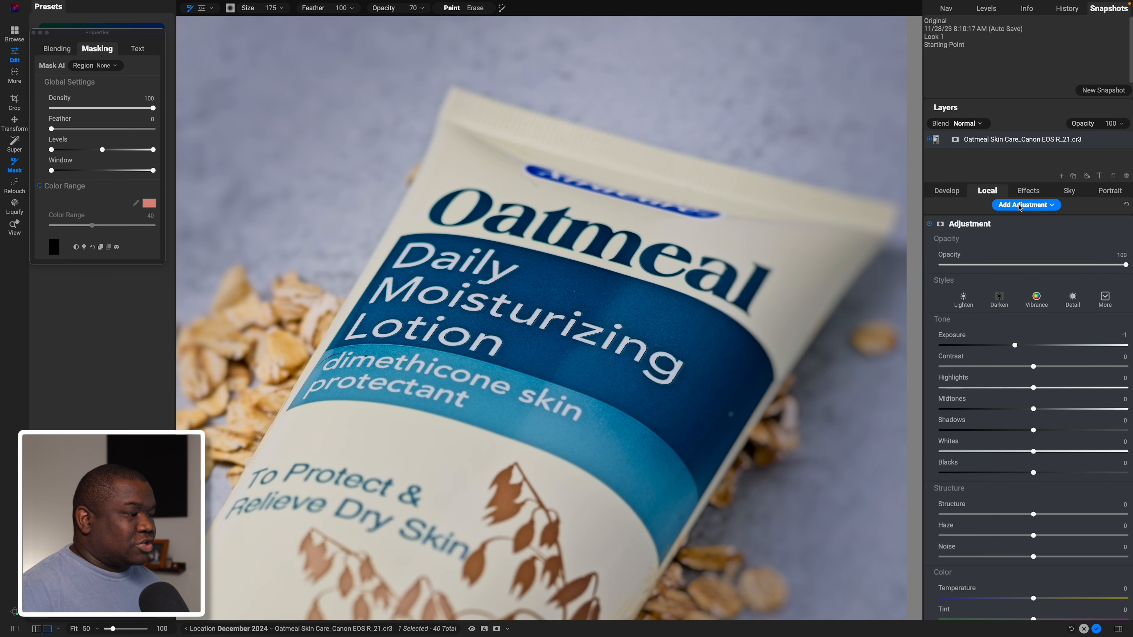
left_click(1102, 297)
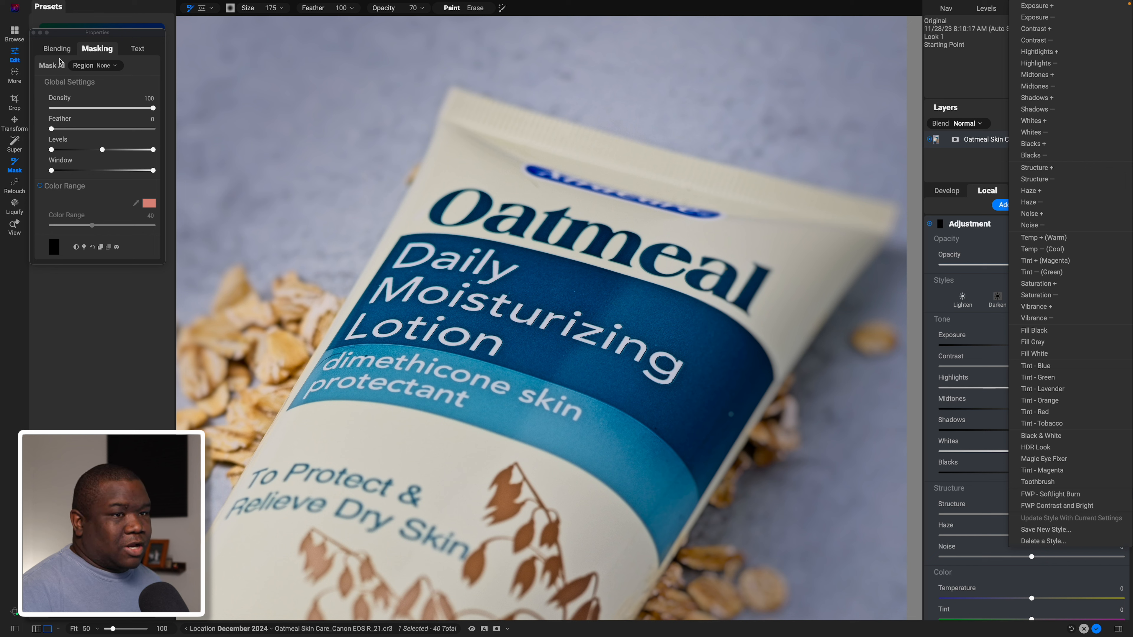
left_click(1062, 495)
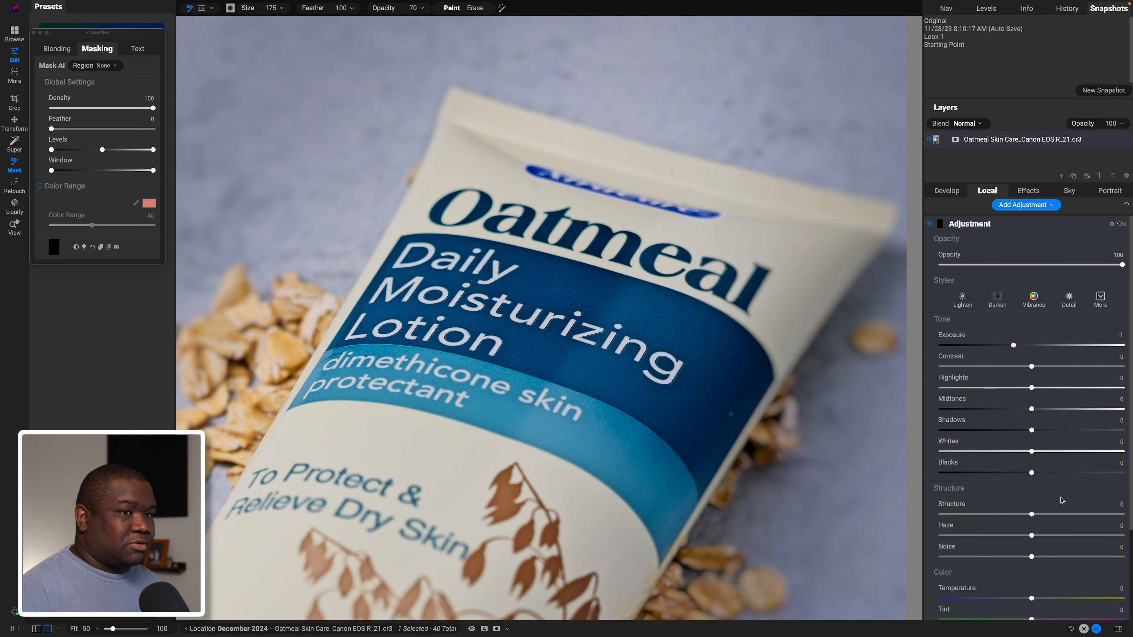
left_click(53, 50)
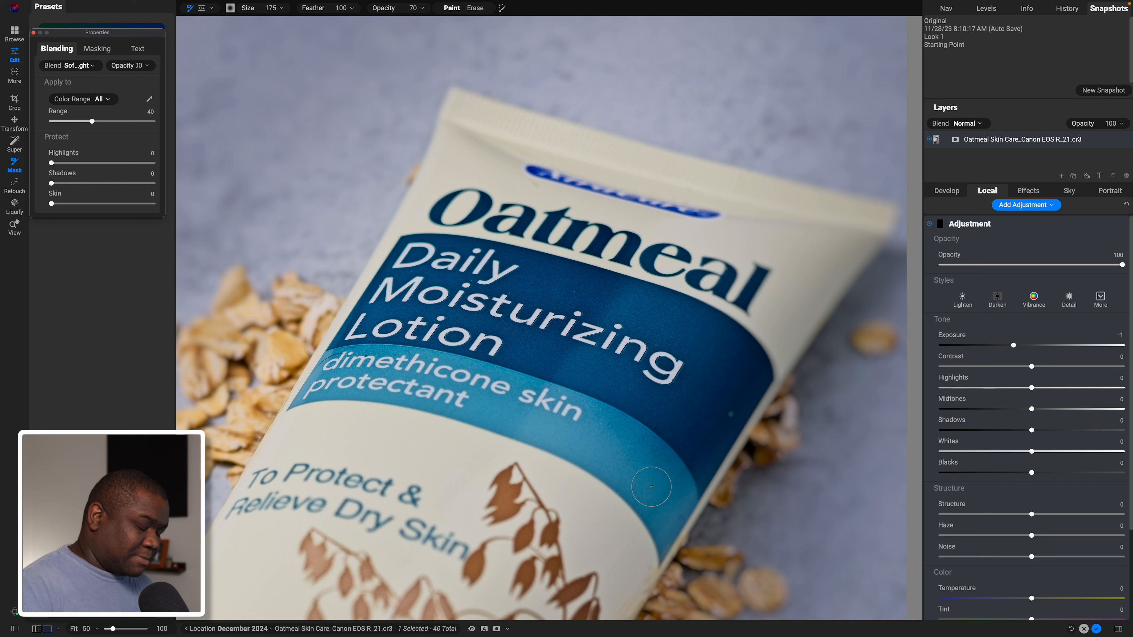
- Turn on Perfect Brush and paint the burn over the right end of the lighter blue band at brush sizes 350 and 250
key("bracketright")
key("bracketright")
key("bracketright")
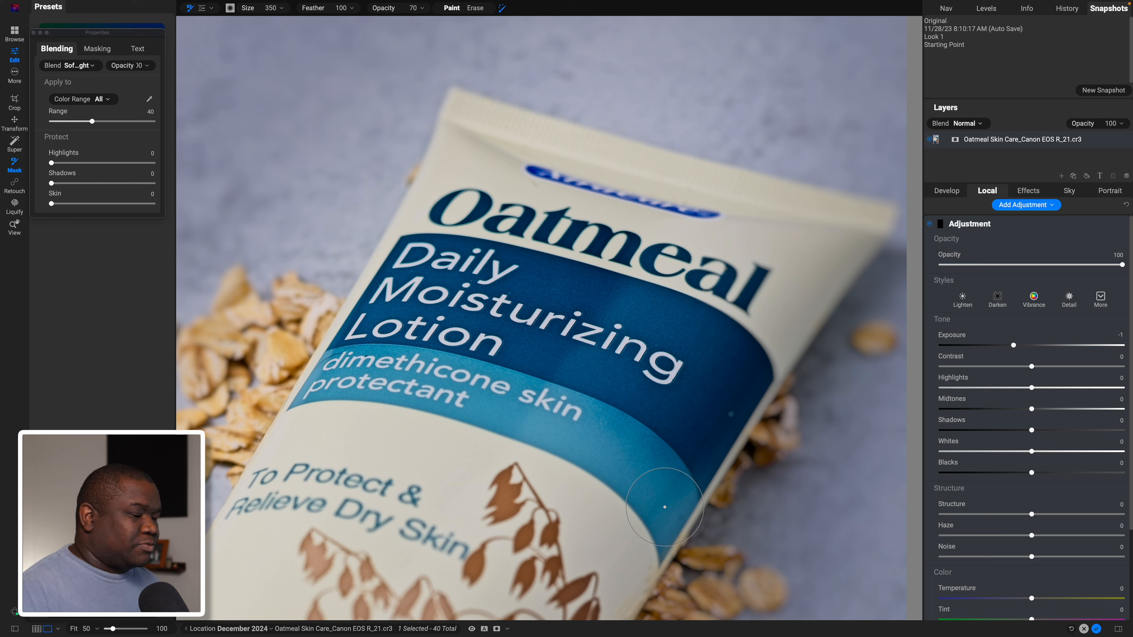
key("bracketright")
left_click(644, 484)
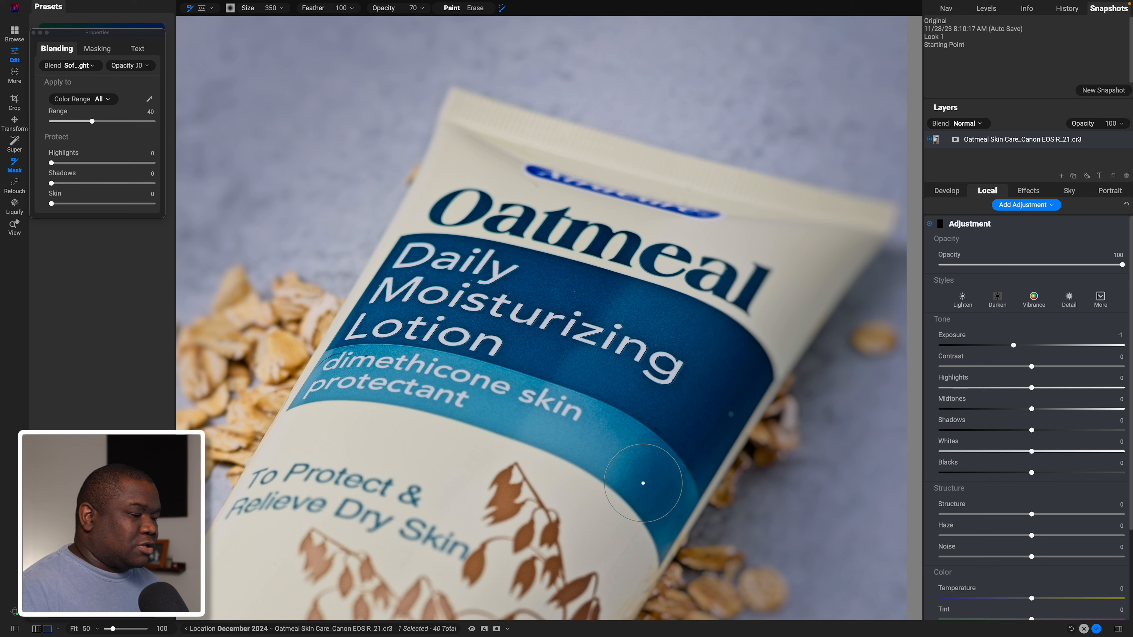
left_click(623, 462)
left_click(654, 462)
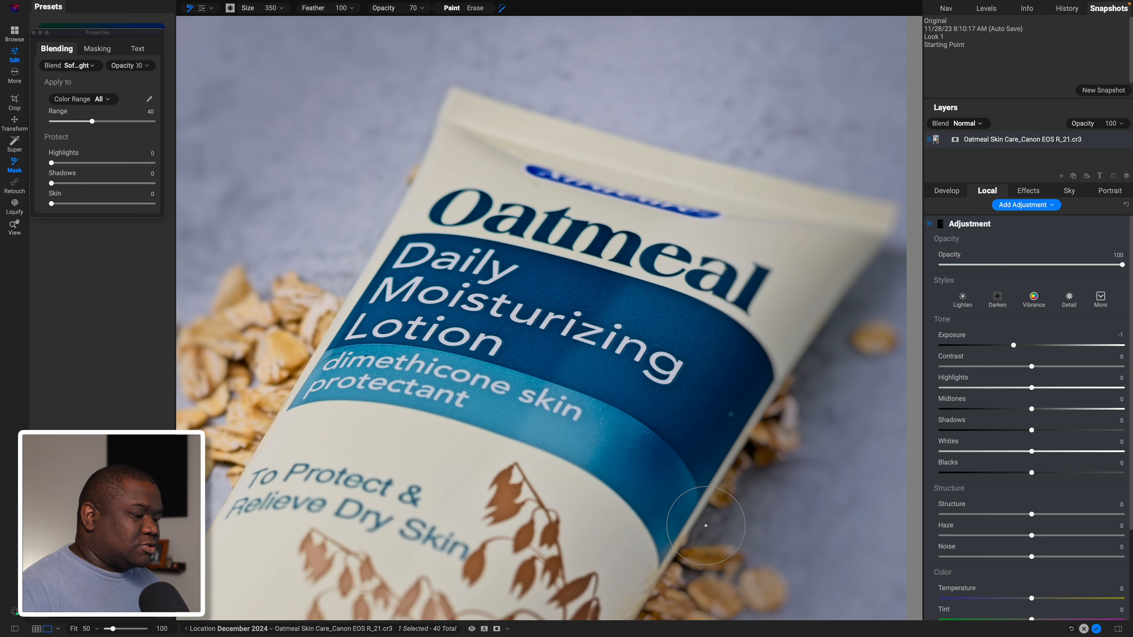
key("bracketleft")
key("bracketleft")
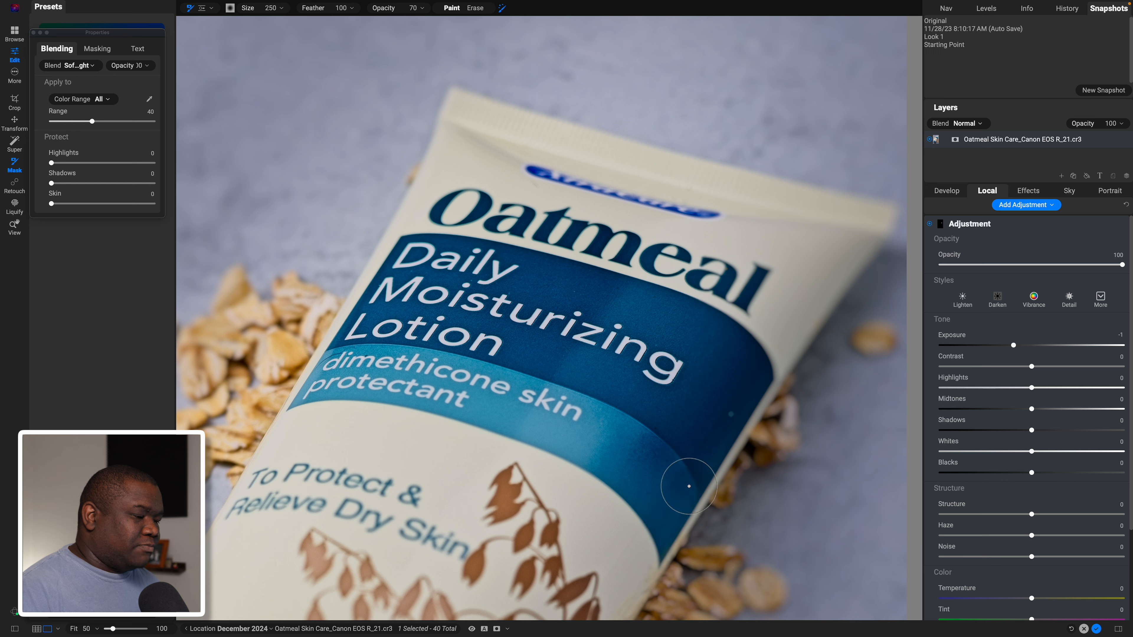
- Paint the burn across the middle of the lighter blue band at brush sizes 350 and 400, filling gaps with the mask displayed
key("bracketright")
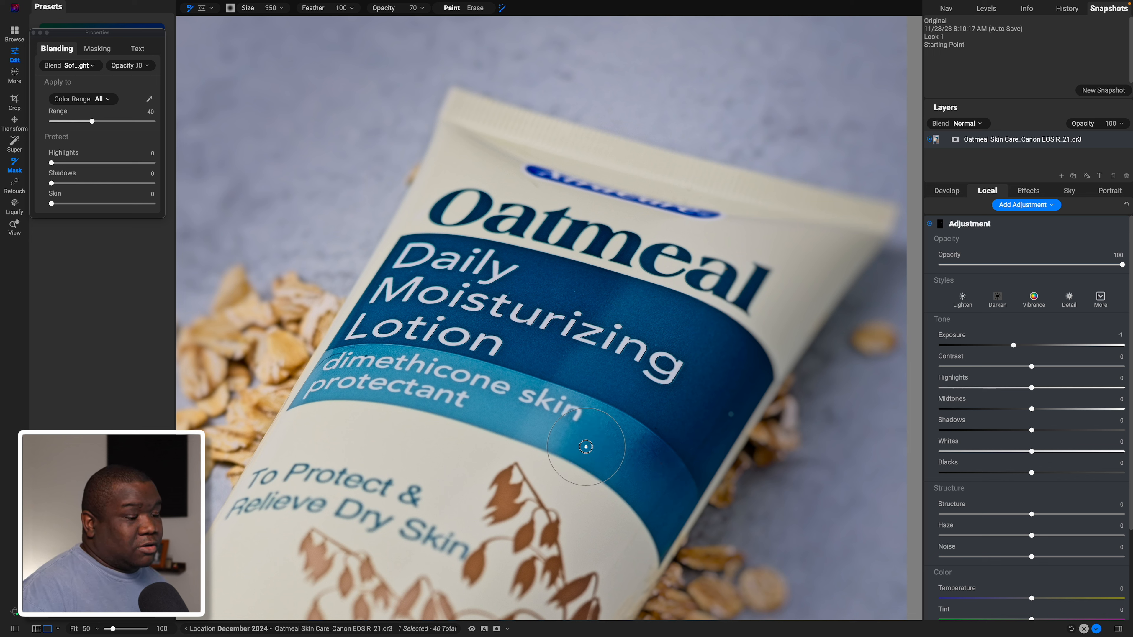
mouse_move(563, 441)
left_mouse_down()
mouse_move(470, 405)
mouse_move(642, 424)
mouse_move(616, 425)
mouse_move(562, 390)
mouse_move(441, 358)
left_mouse_up()
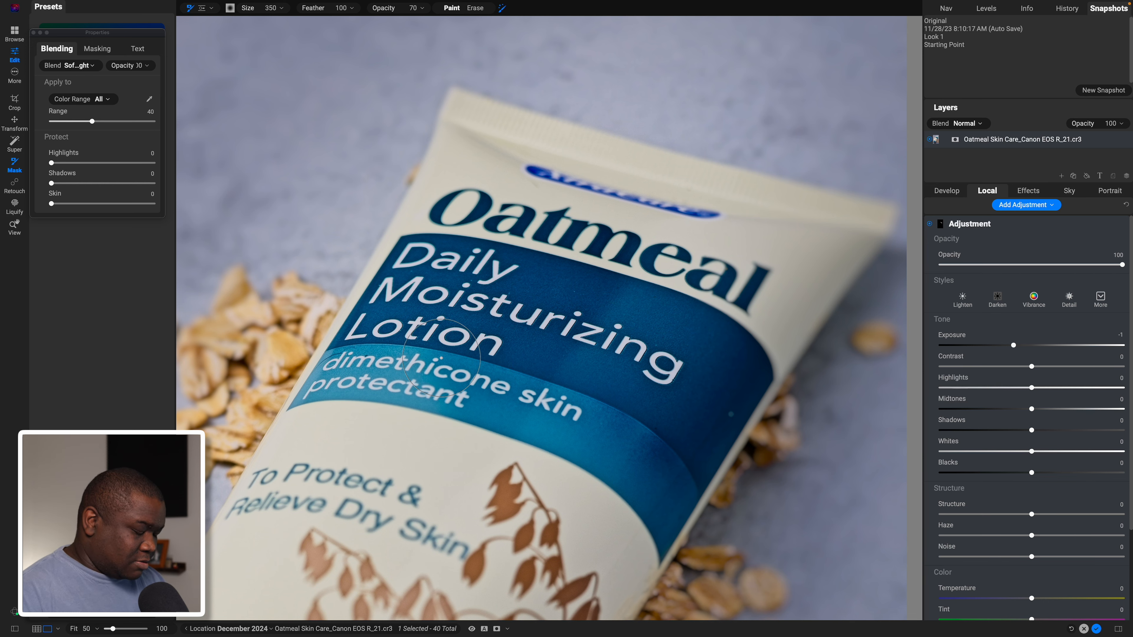
key("bracketright")
key("slash")
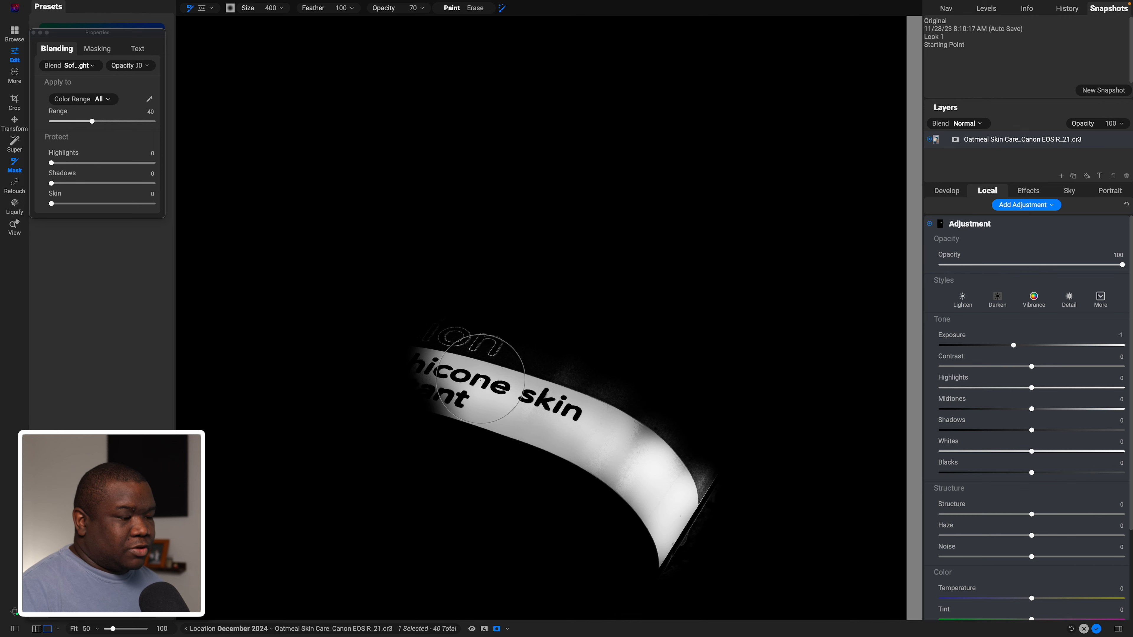
mouse_move(626, 453)
left_mouse_down()
mouse_move(636, 486)
mouse_move(621, 487)
mouse_move(588, 467)
left_mouse_up()
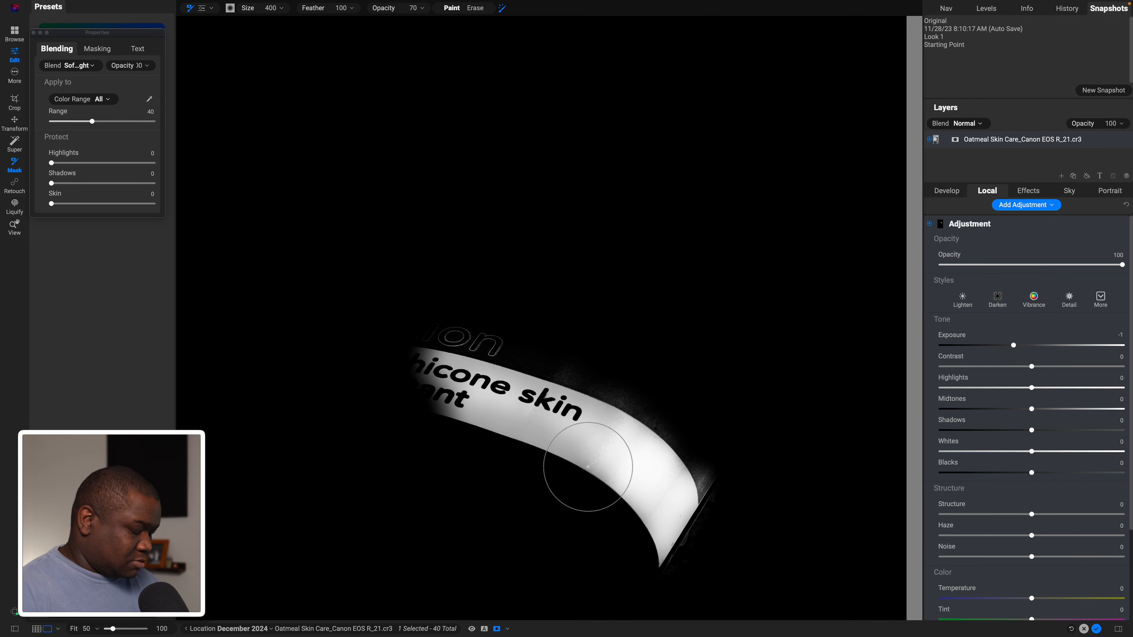
key("slash")
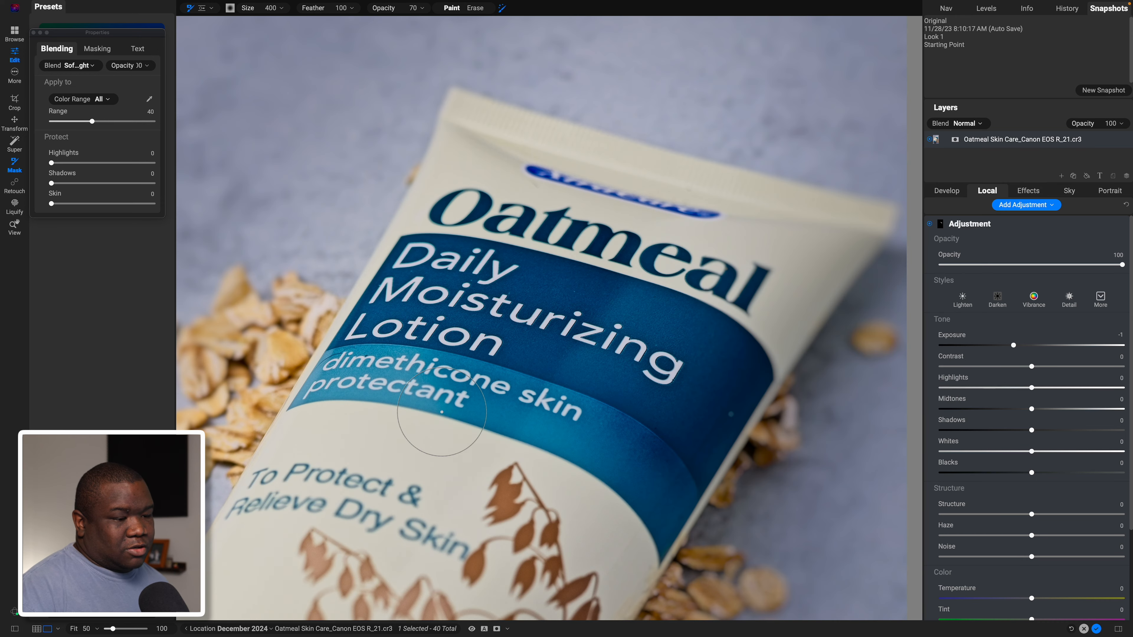
- Finish painting the lighter blue band around "dimethicone skin protectant" at brush sizes 200 and 350, and display the mask to check coverage
key("bracketleft")
key("bracketleft")
key("bracketleft")
key("bracketleft")
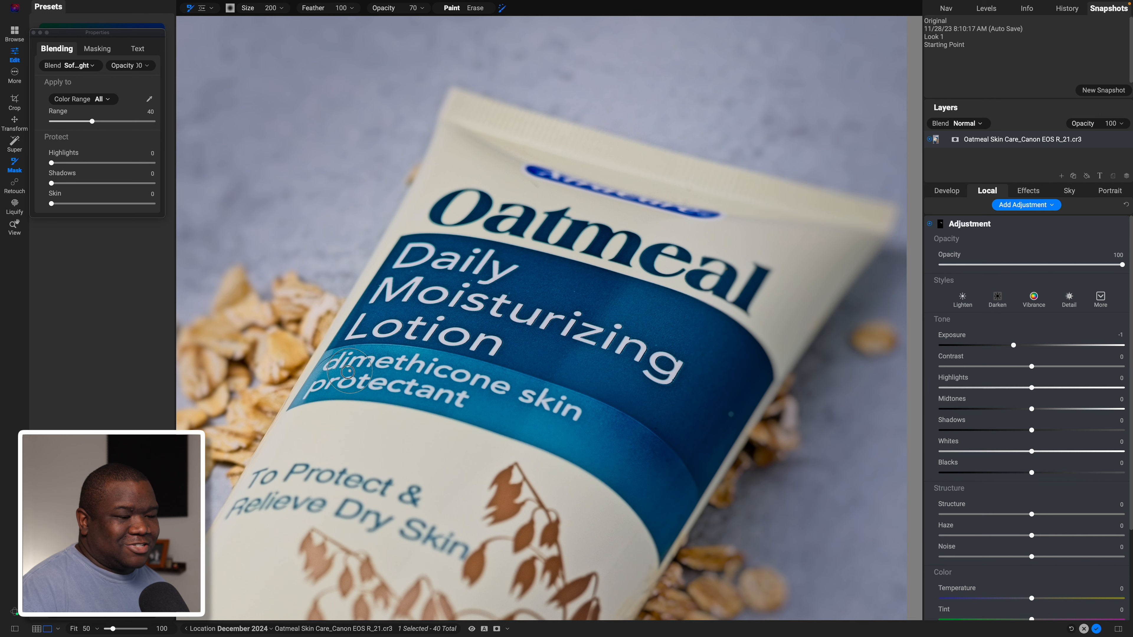
key("bracketright")
key("bracketright")
key("bracketright")
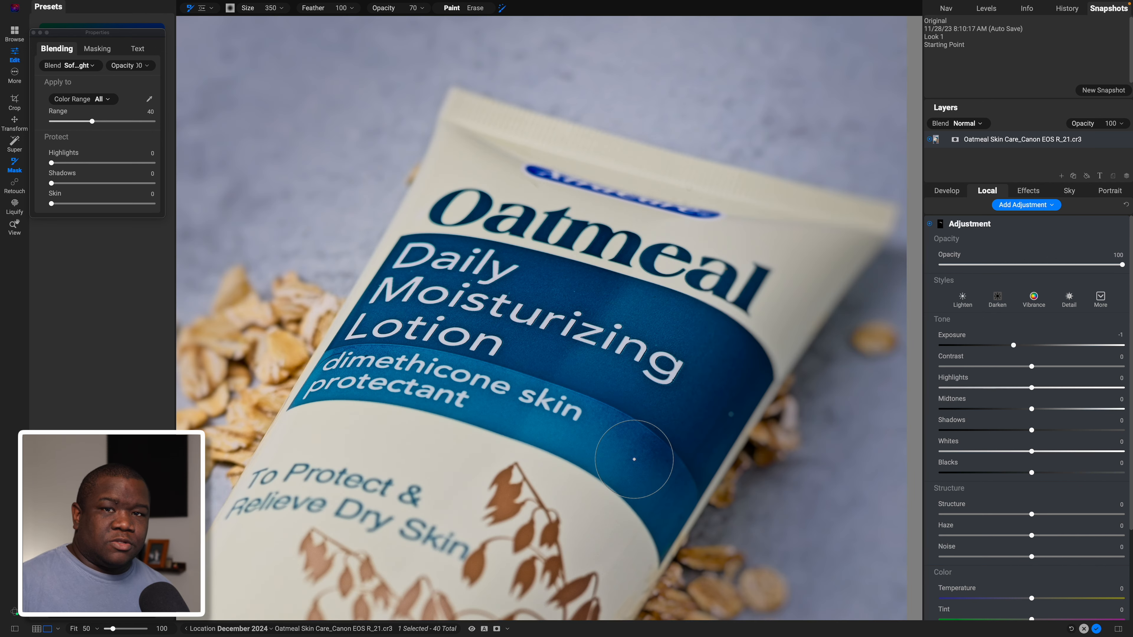
key("slash")
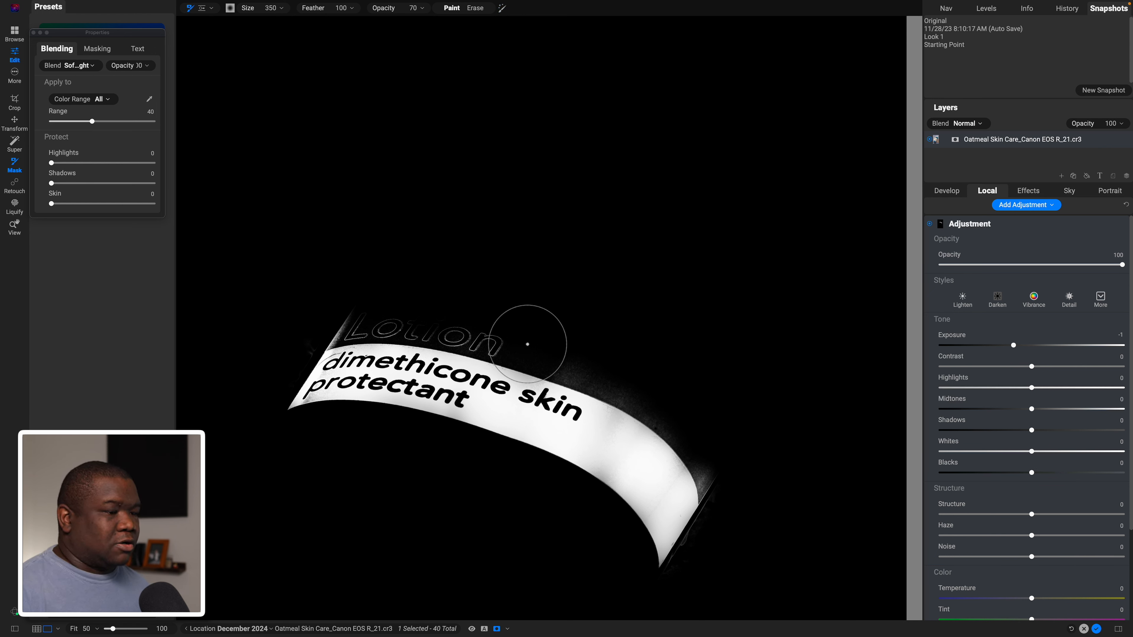
key("bracketleft")
key("bracketleft")
key("bracketleft")
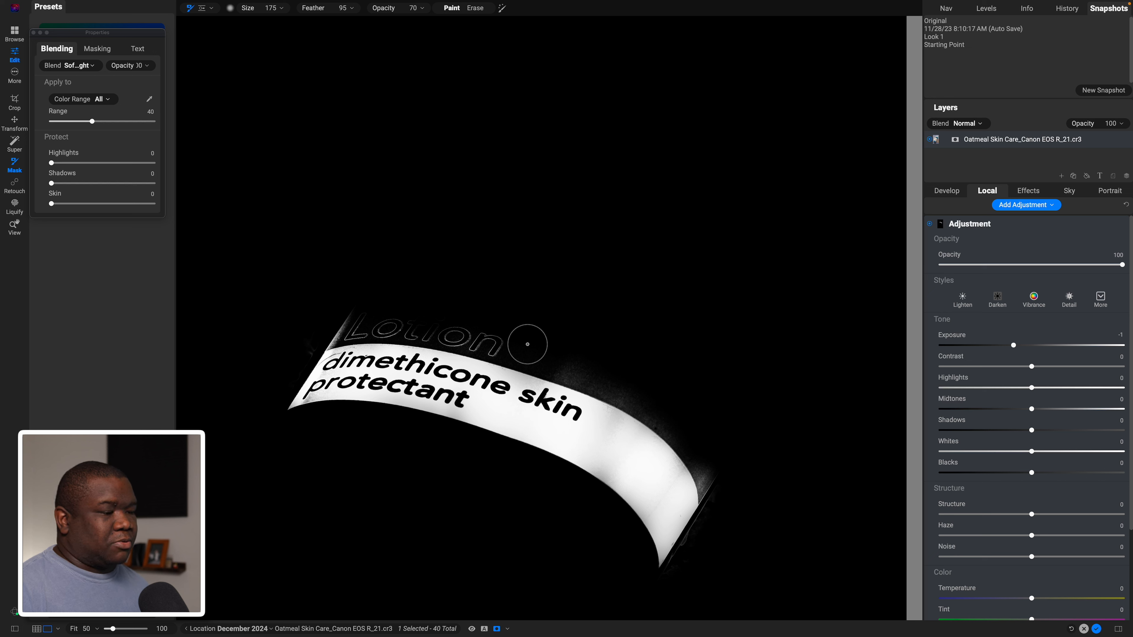
key("bracketright")
key("bracketright")
key("bracketright")
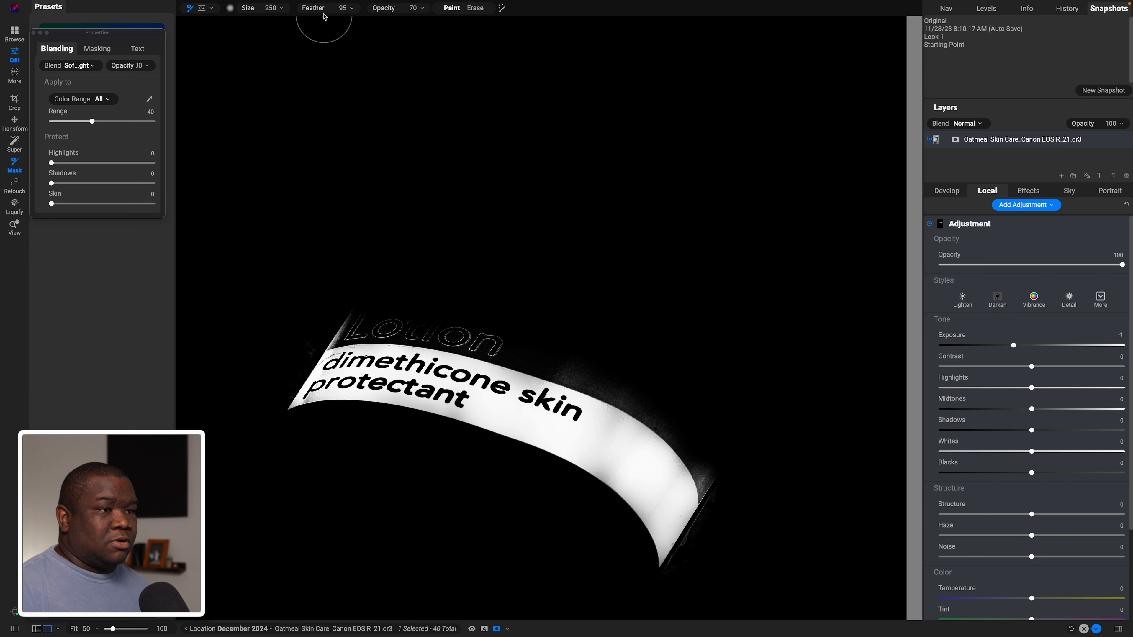
left_click_drag(336, 12, 352, 12)
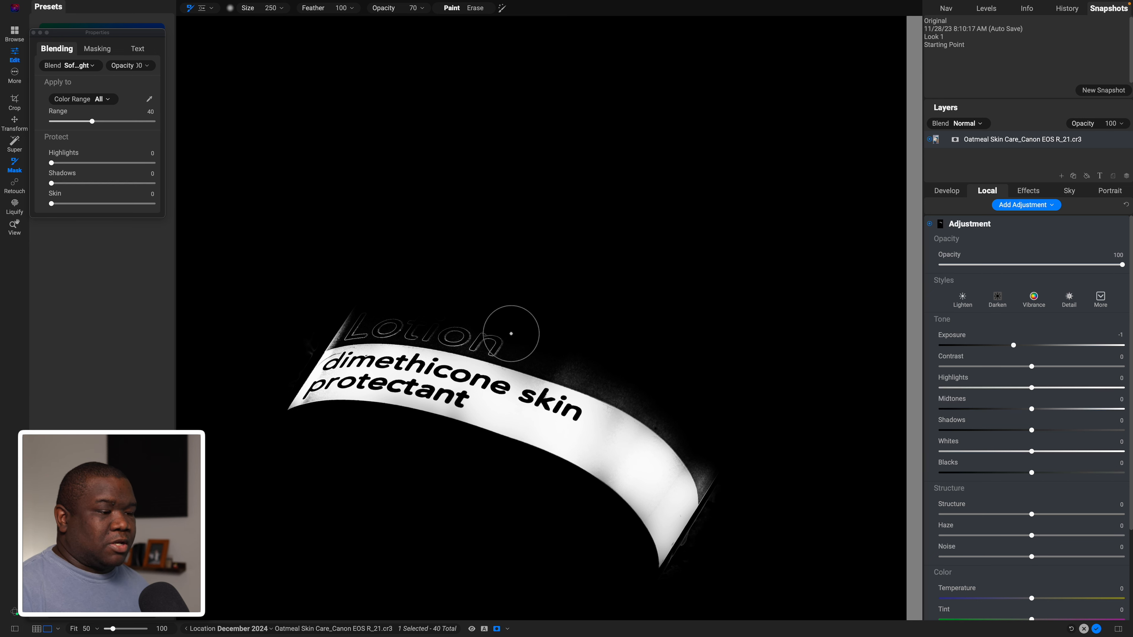
left_click_drag(511, 334, 472, 328)
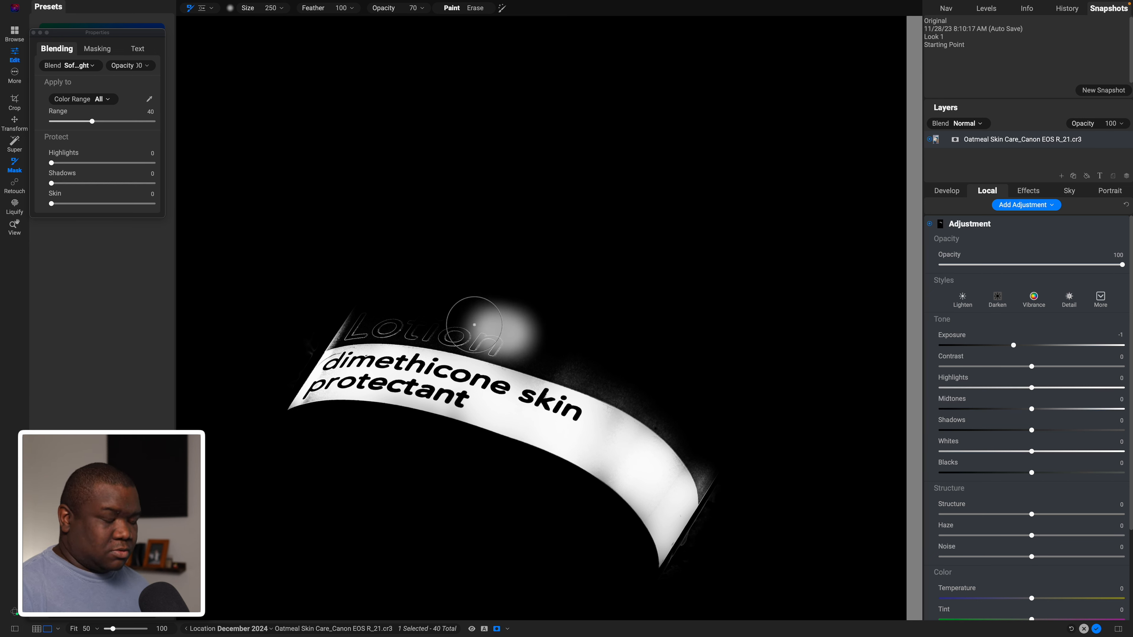
key("super+z")
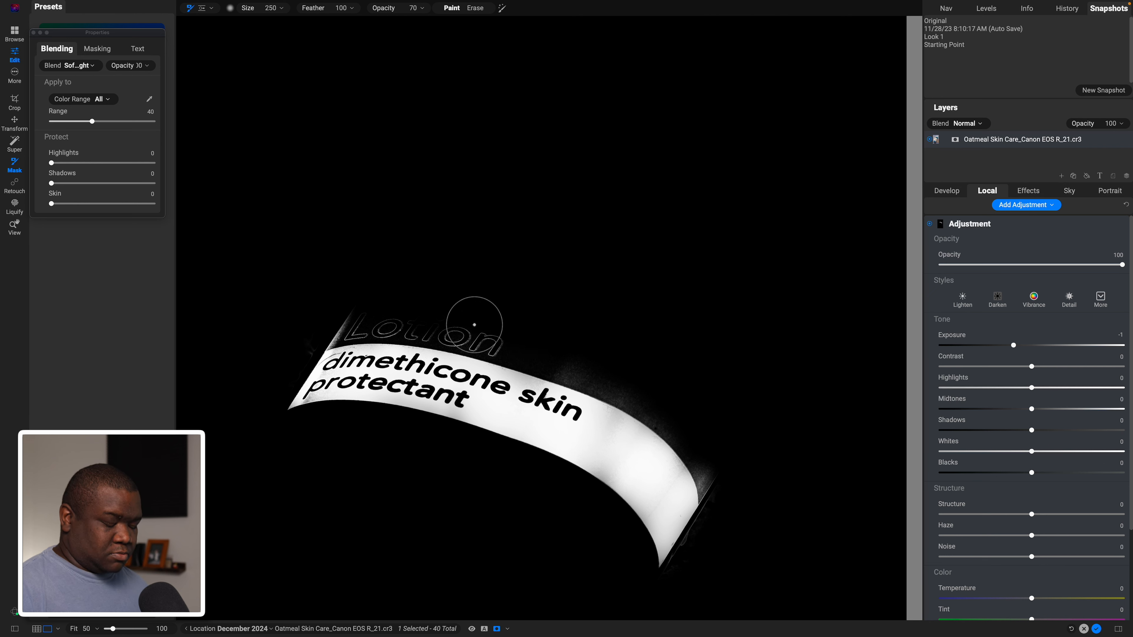
- Switch the brush to erasing and reduce the faint "Lotion" outline in the mask at size 150 and feather 100
key("alt")
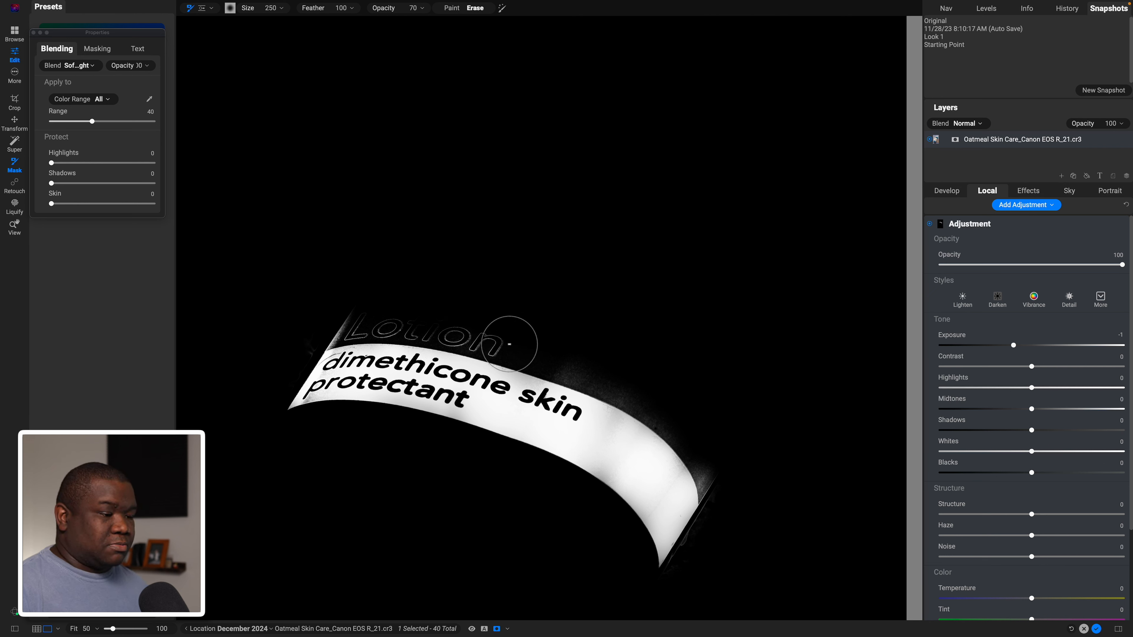
key("bracketleft")
key("bracketleft")
key("bracketleft")
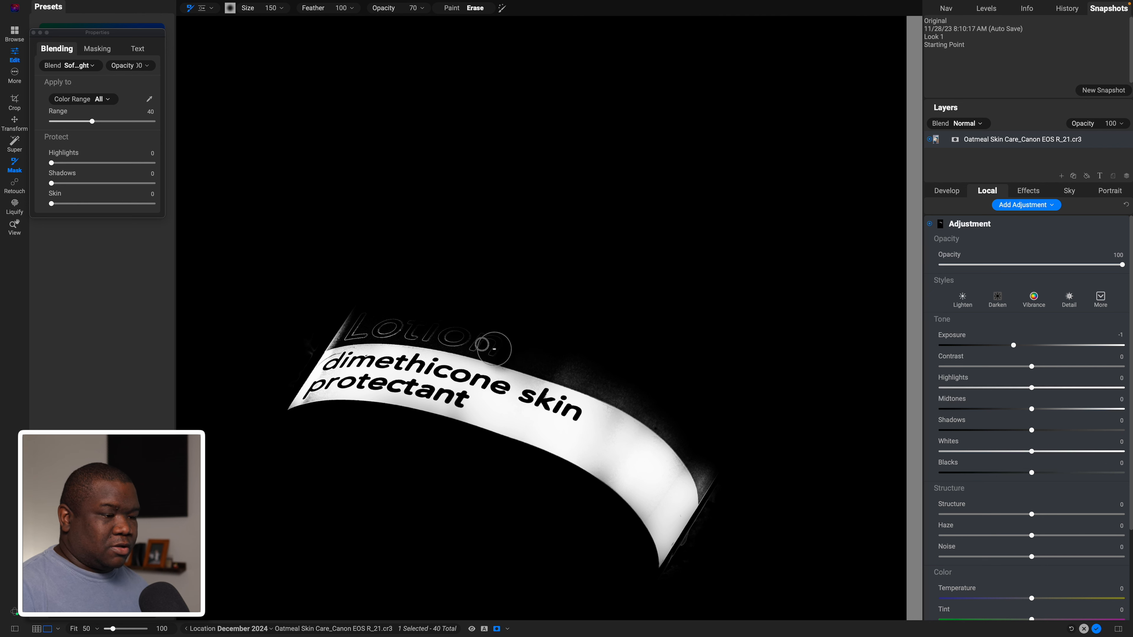
key("bracketleft")
left_click_drag(453, 333, 362, 321)
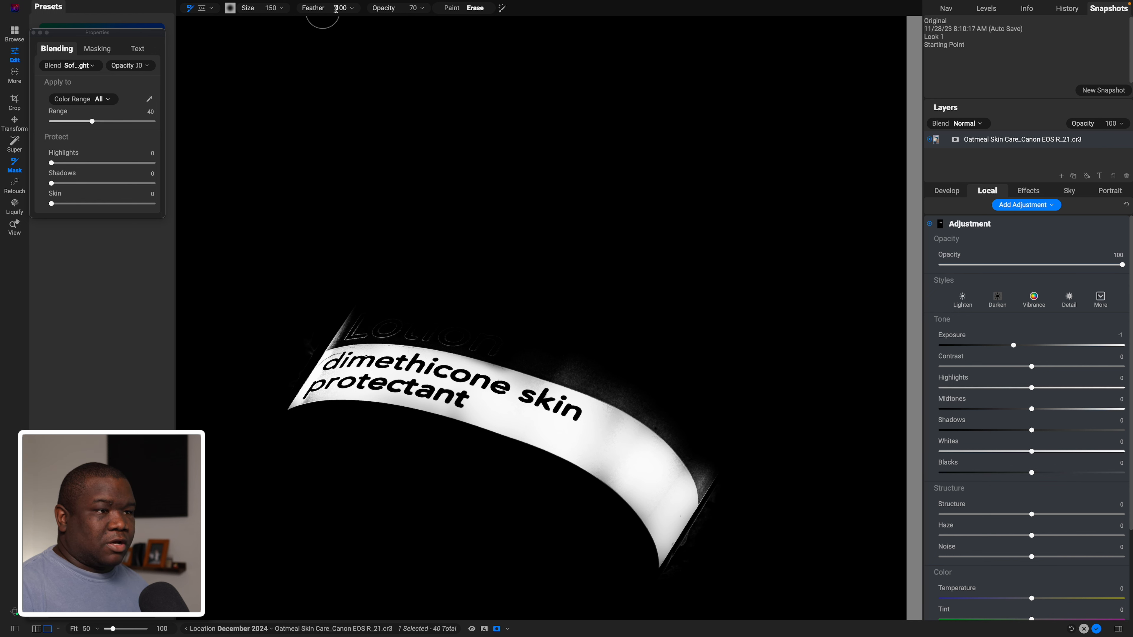
- Set the brush feather to 0 and size to 90, and erase the remaining "Lotion" outline from the mask
left_click_drag(320, 10, 242, 17)
key("[")
key("[")
key("[")
key("[")
key("[")
key("[")
left_click_drag(494, 346, 351, 331)
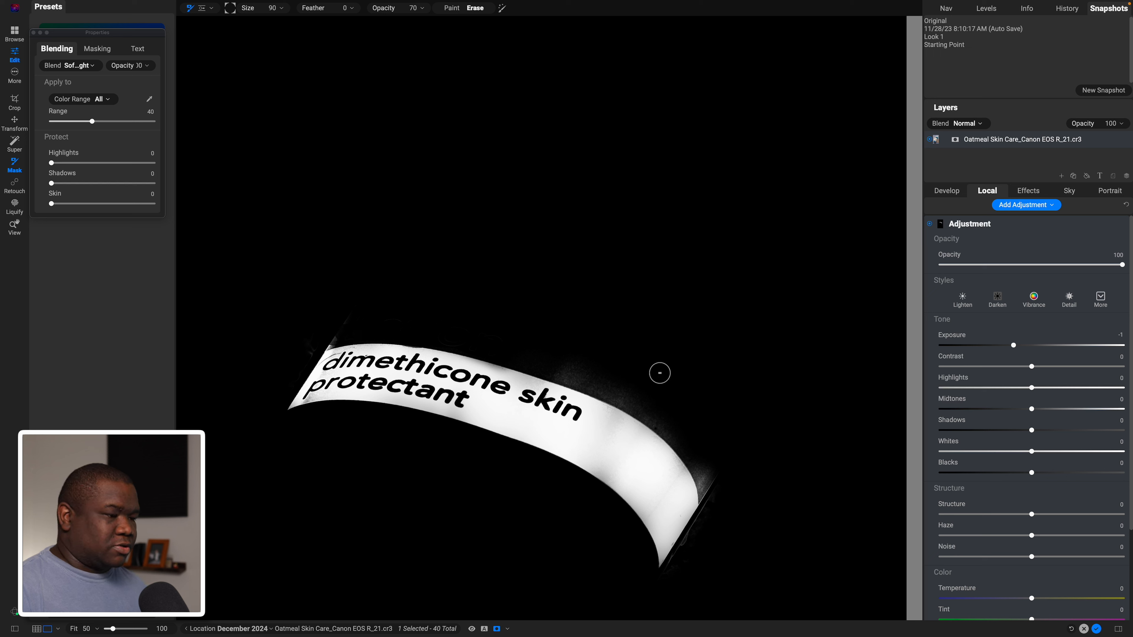
- Erase the mask haze along the upper edge of the lighter blue band with the brush at size 125
key("]")
key("]")
left_click_drag(674, 423, 557, 366)
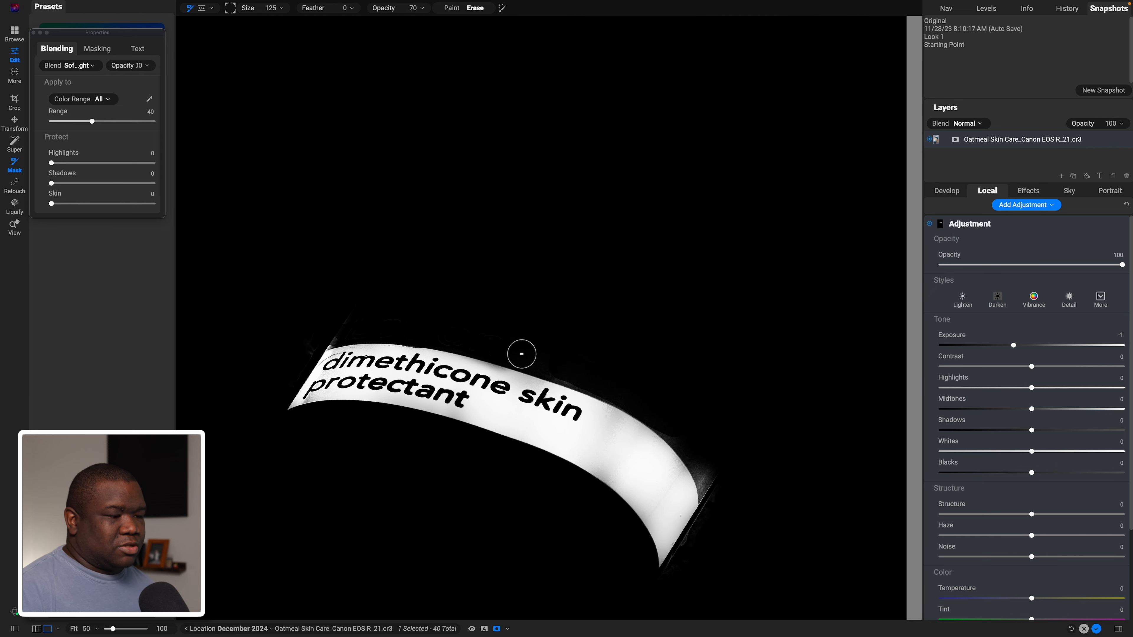
left_click_drag(560, 367, 588, 376)
- Erase the mask spill beyond the right end of the lighter blue band at brush sizes 90 and 80
key("bracketleft")
key("bracketleft")
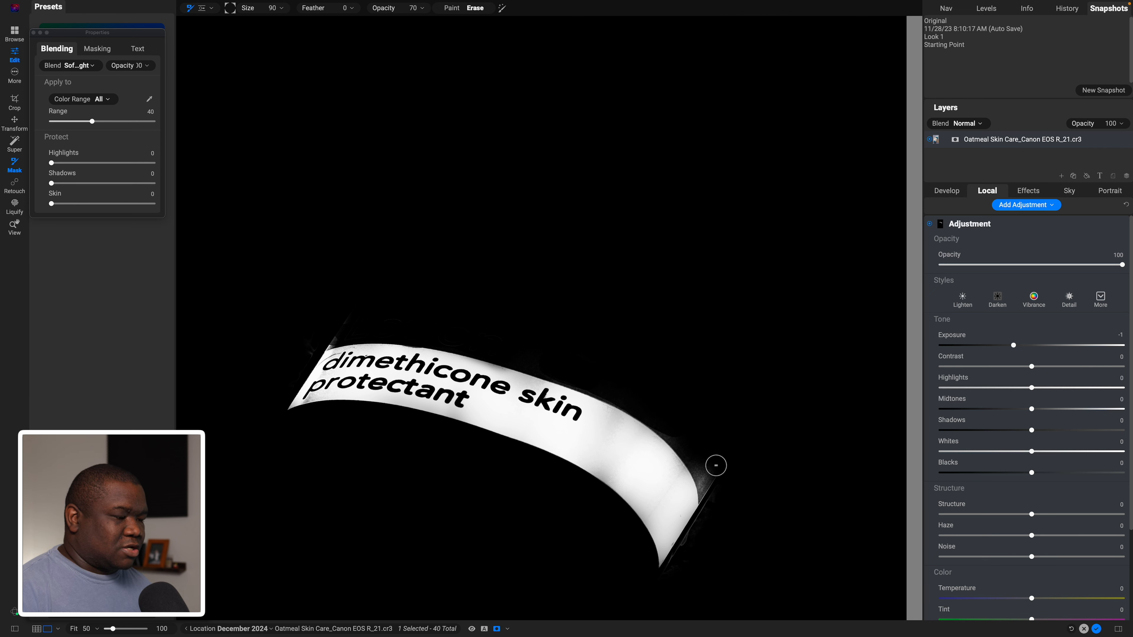
mouse_move(715, 466)
left_mouse_down()
mouse_move(699, 464)
mouse_move(707, 490)
mouse_move(721, 478)
mouse_move(692, 541)
left_mouse_up()
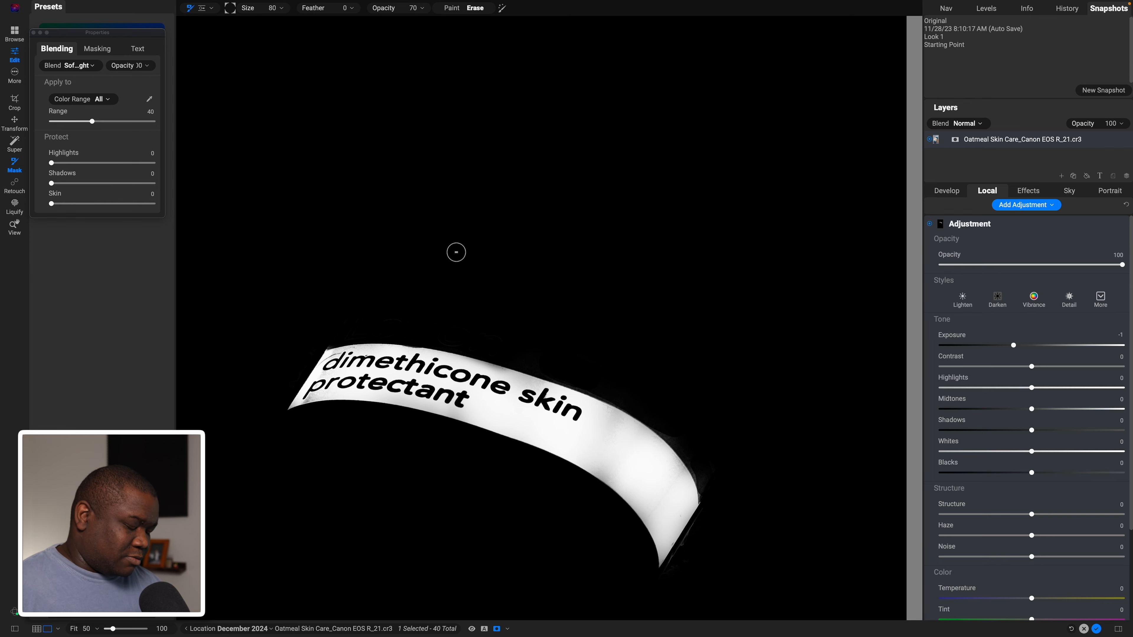
- Hide the mask display and set the band adjustment's Exposure to 0.2 and Blacks to -11
key("super+m")
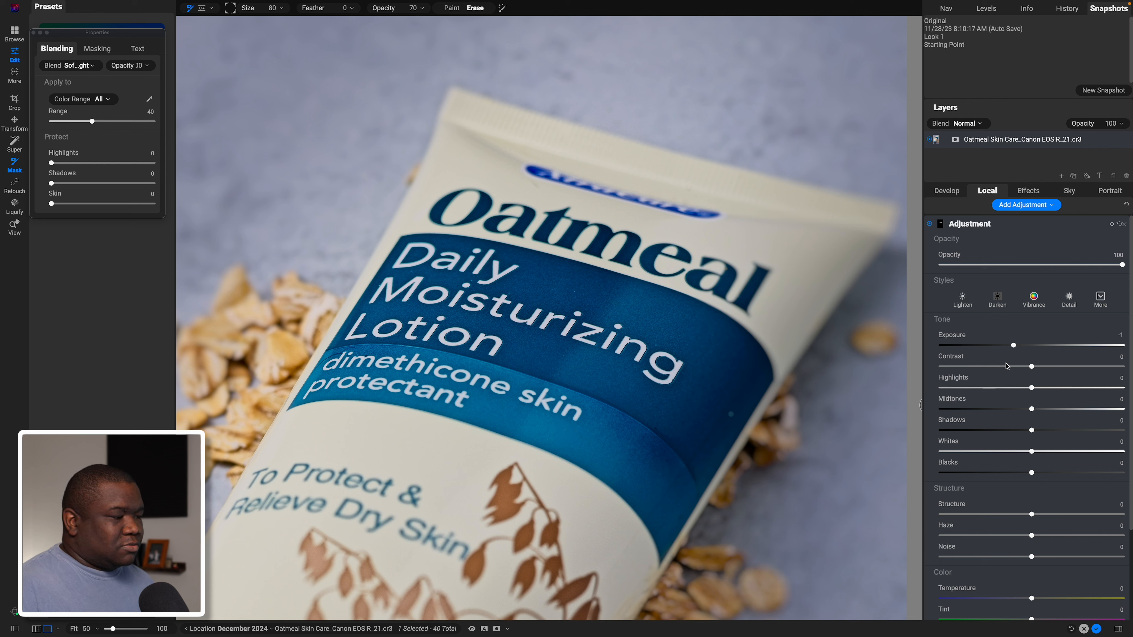
mouse_move(1013, 345)
left_mouse_down()
mouse_move(988, 348)
mouse_move(1036, 348)
left_mouse_up()
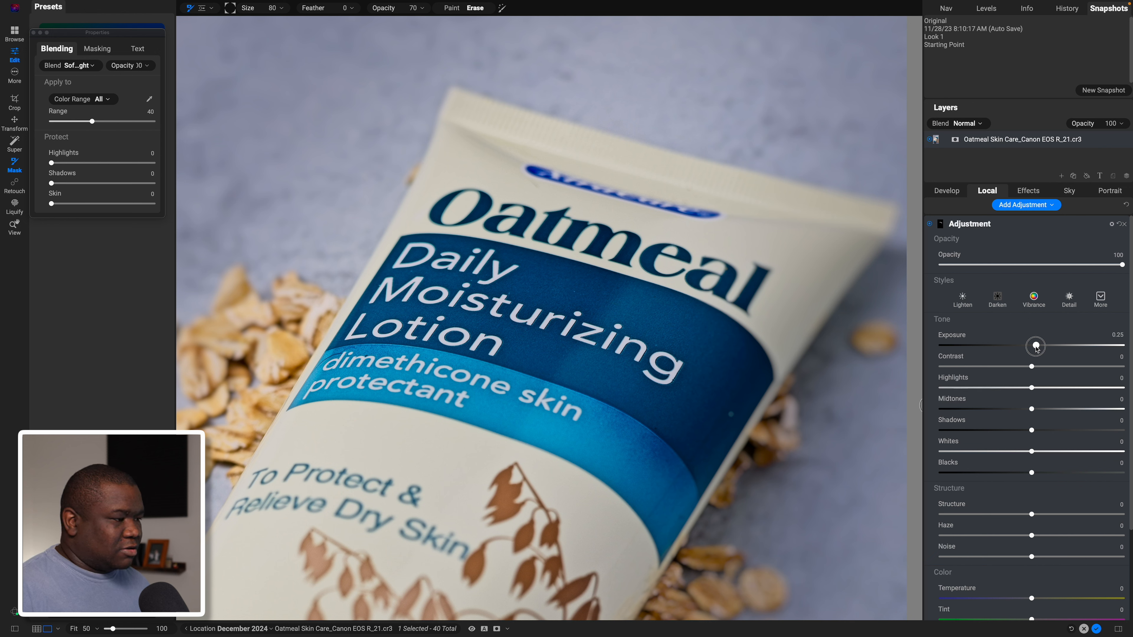
left_click_drag(1032, 473, 1022, 475)
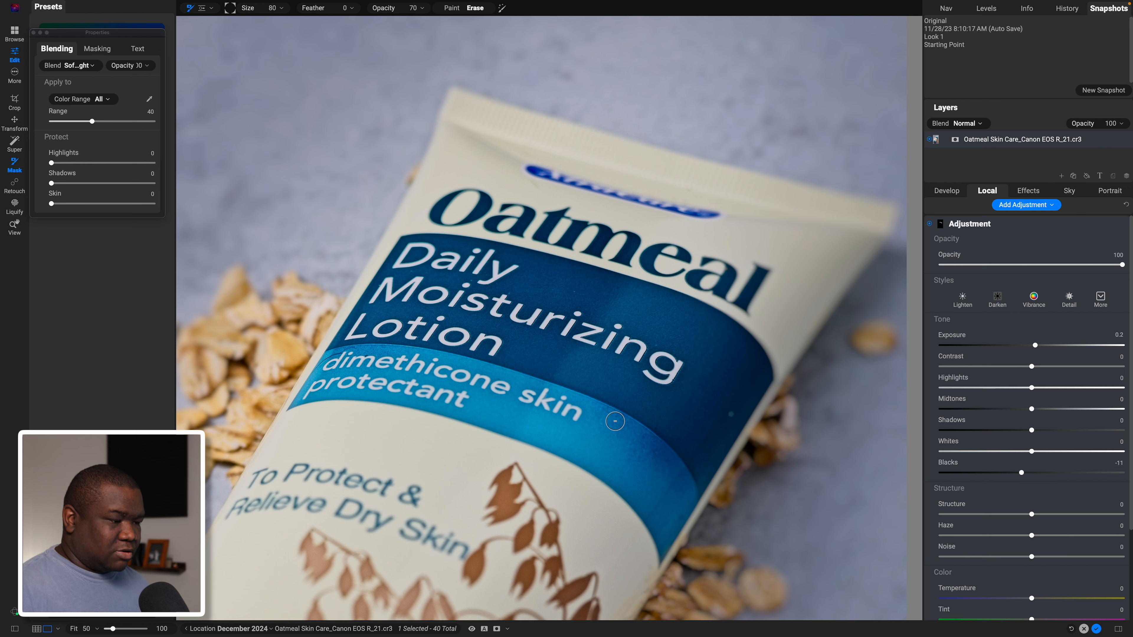
- Paint the adjustment back in beside the word "skin" with the brush at size 125, and compare the photo with the adjustment off and on
key("x")
key("bracketright")
key("bracketright")
key("bracketright")
mouse_move(606, 427)
left_mouse_down()
mouse_move(661, 485)
mouse_move(602, 419)
left_mouse_up()
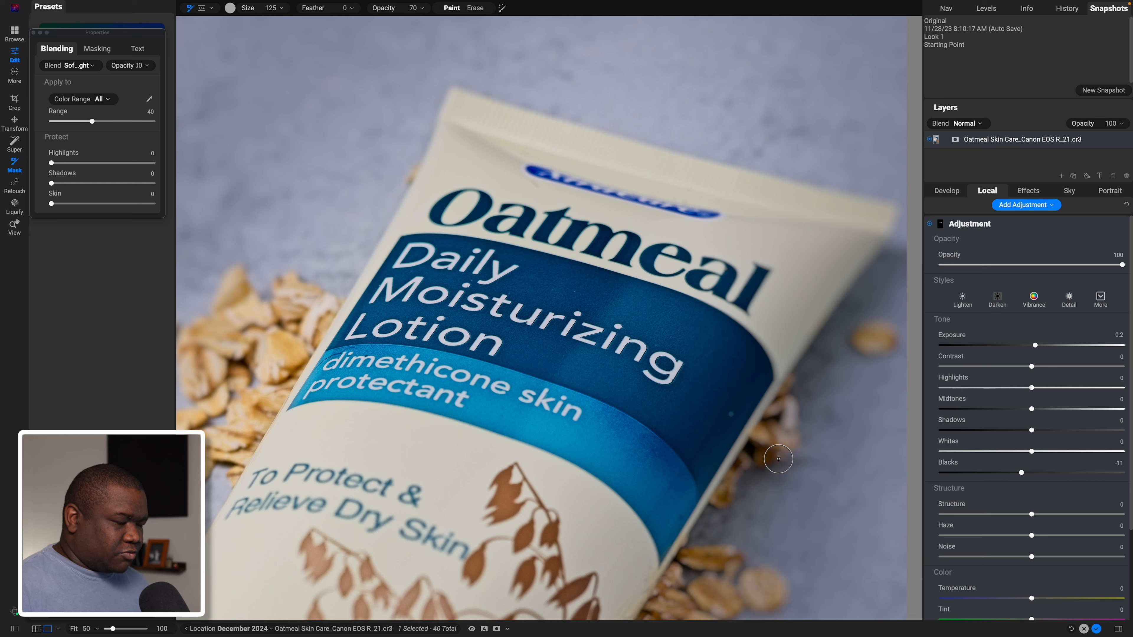
left_click(930, 224)
left_click(930, 224)
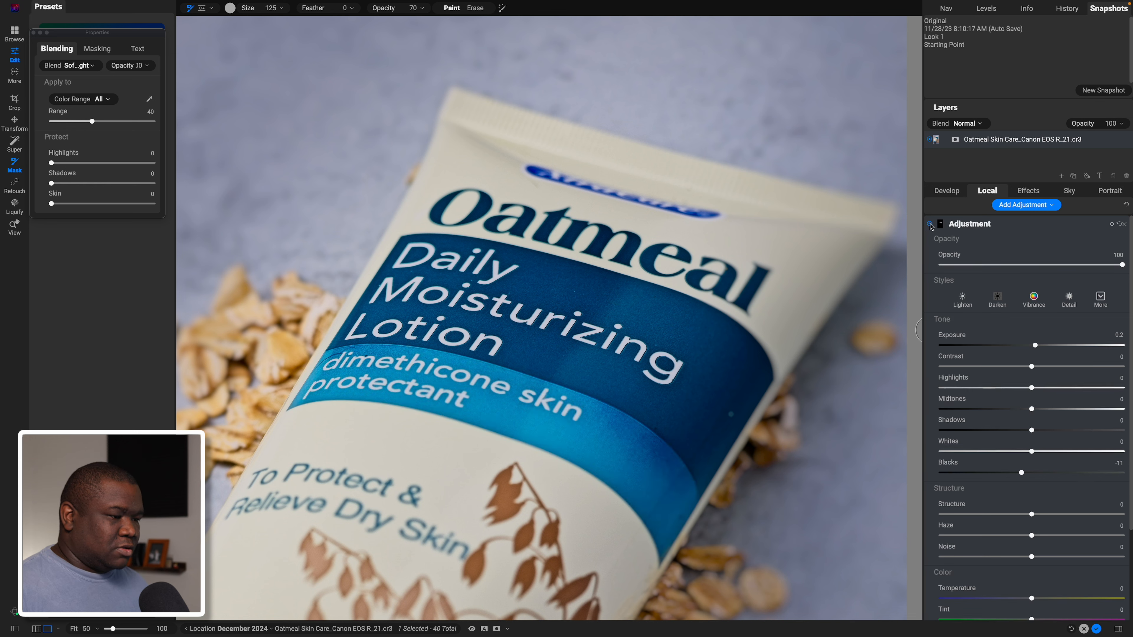
- Rename the lighter band's adjustment to "Bottom Lab", collapse its settings and fit the whole photo in view
double_click(972, 225)
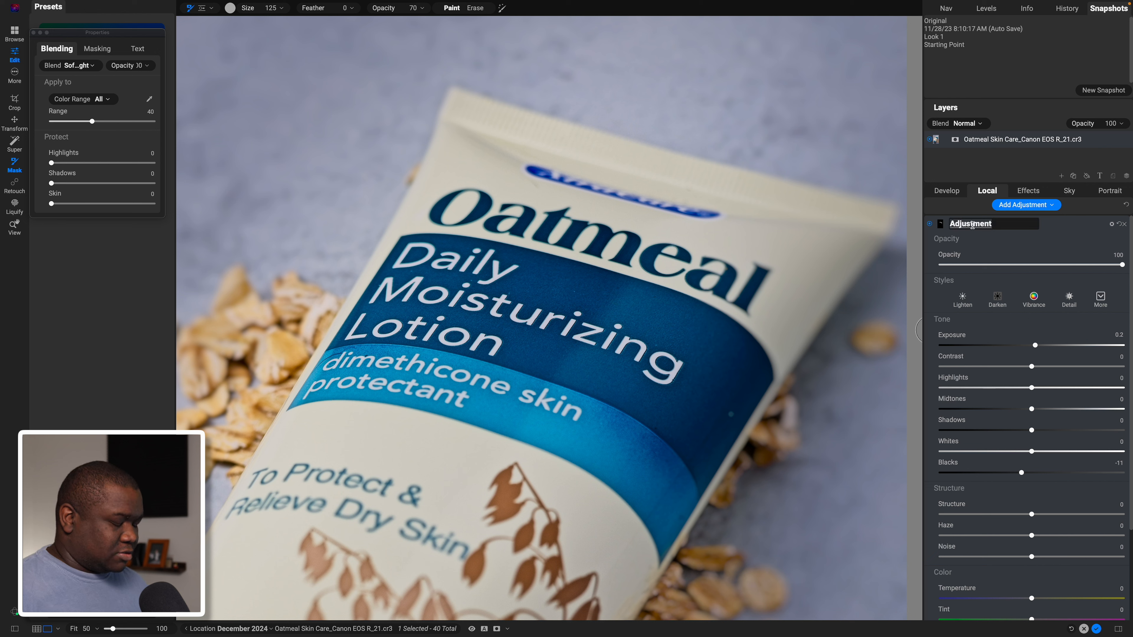
type("Bot")
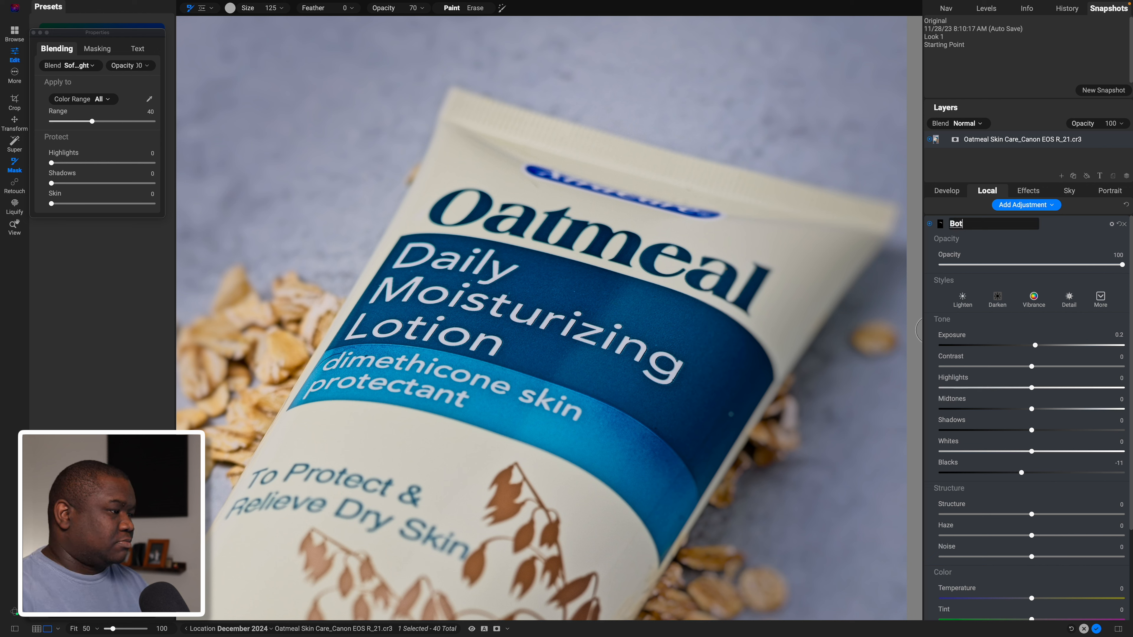
type("tom Lab")
key("Return")
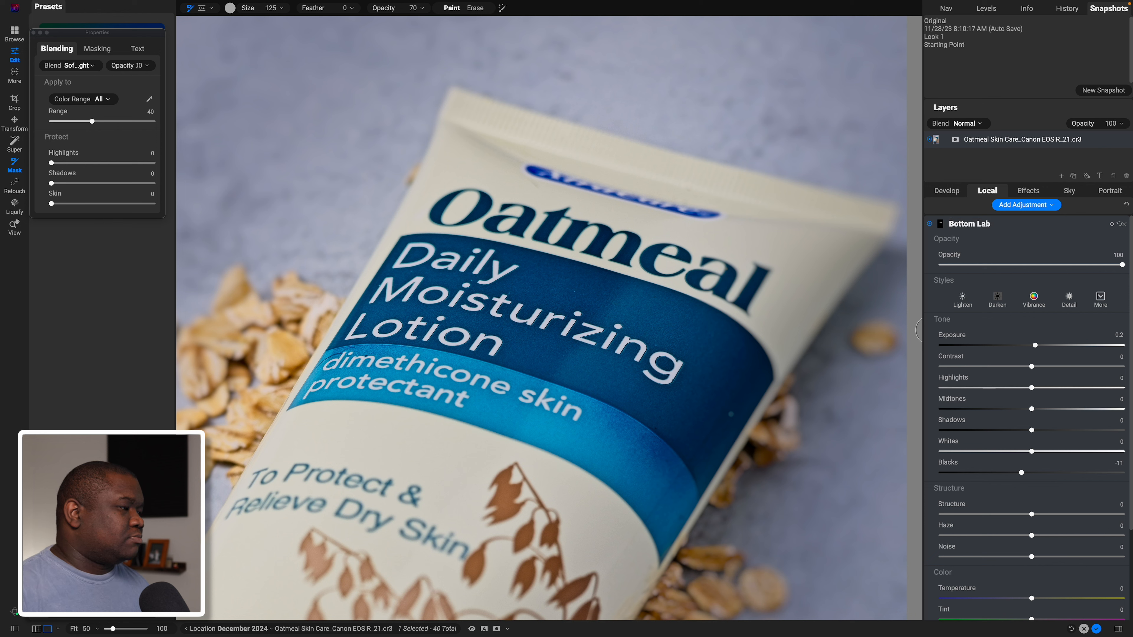
left_click(995, 223)
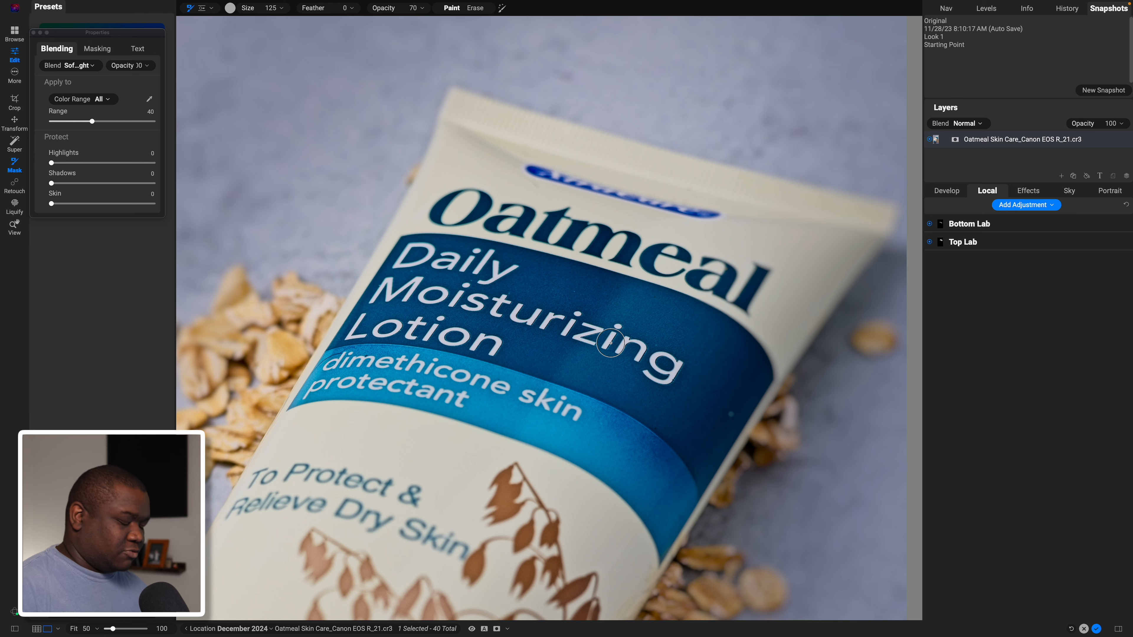
key("super+0")
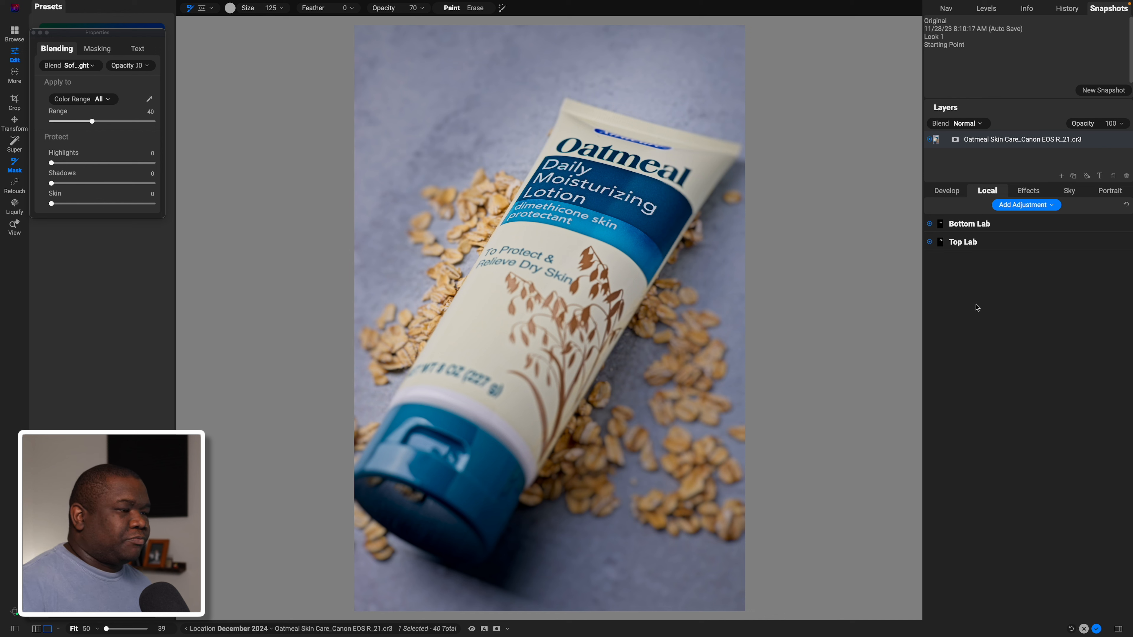
- Add a new local adjustment with Exposure 0.45, Highlights 4 and Midtones 4
left_click(1021, 204)
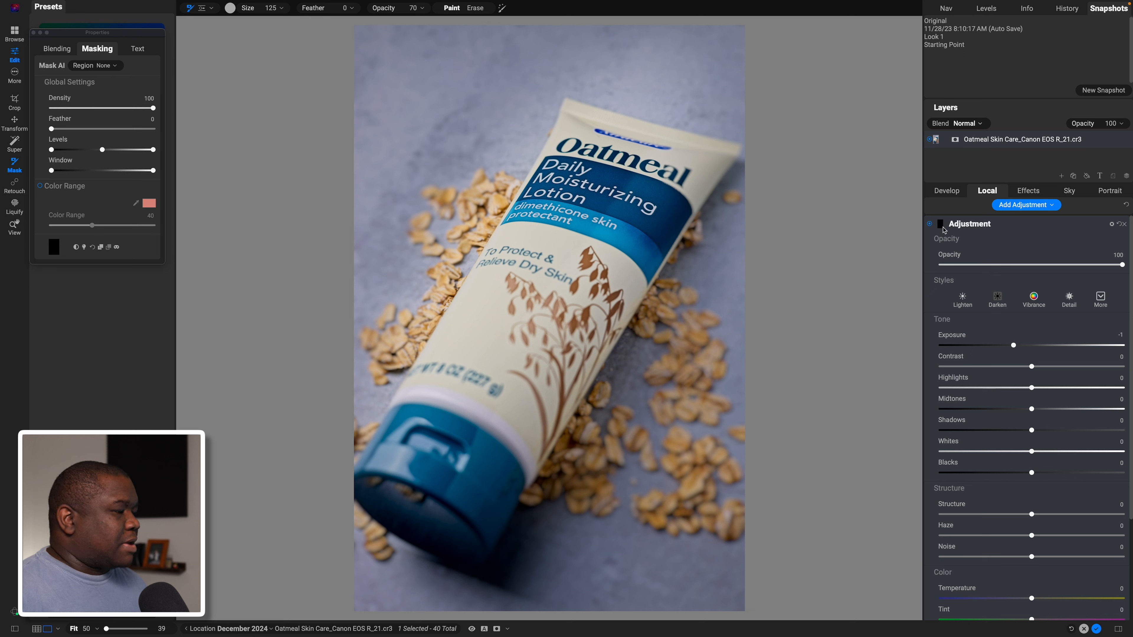
left_click_drag(1013, 345, 1040, 351)
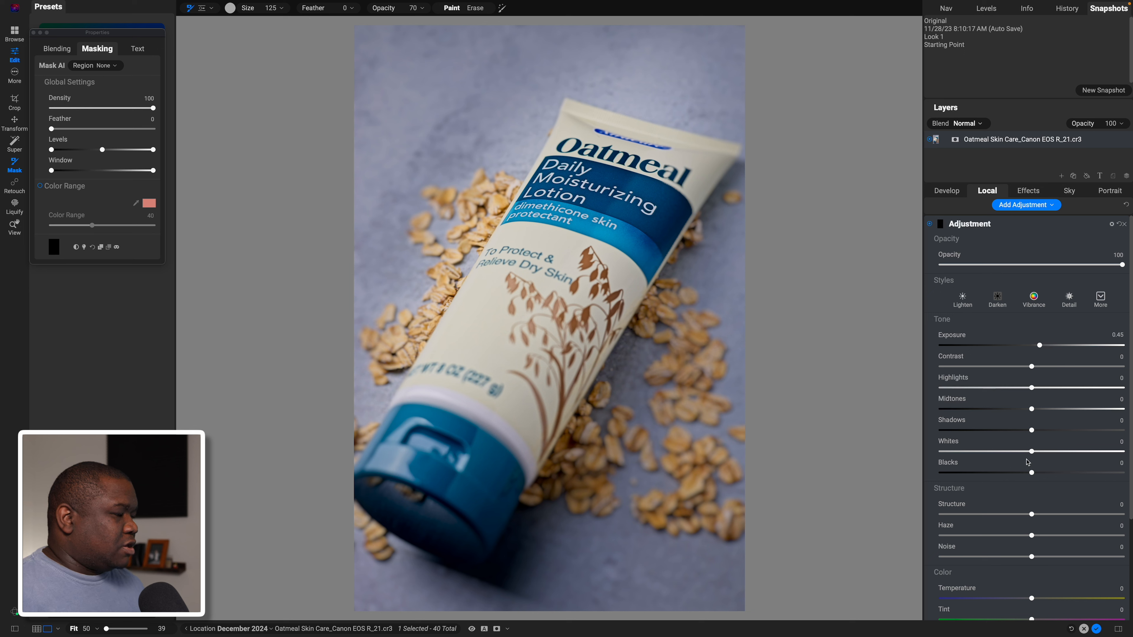
left_click_drag(1034, 392, 1035, 390)
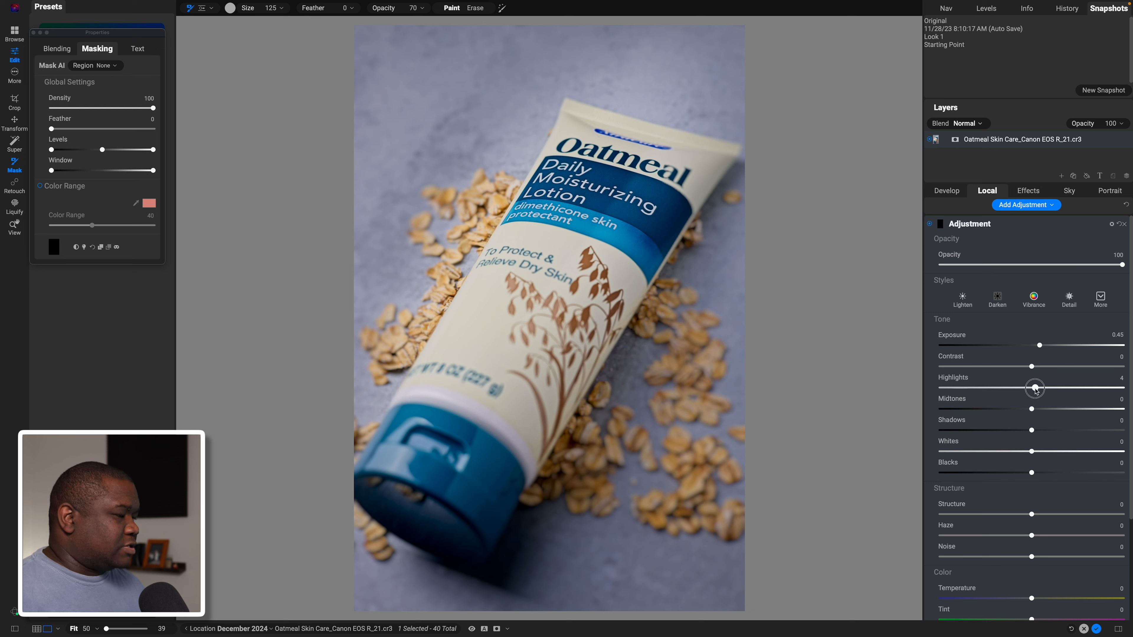
left_click_drag(1030, 450, 1034, 413)
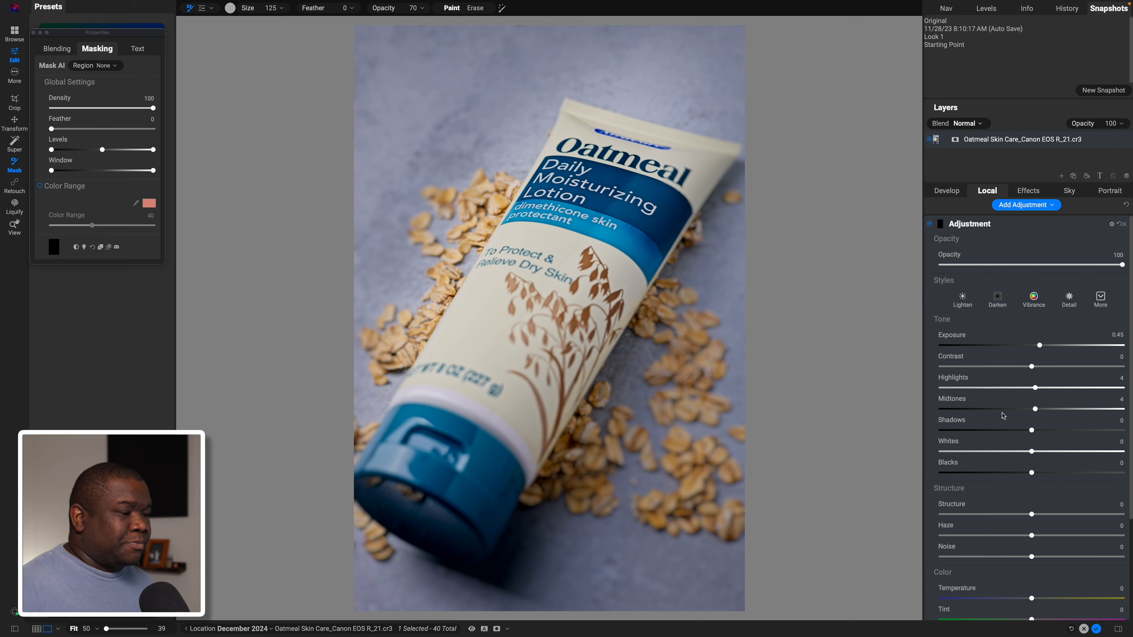
- Paint the brightening adjustment onto the cream body of the tube with the edge-aware brush at size 900 and feather 100
key("]")
key("]")
key("]")
key("]")
key("]")
key("]")
key("]")
key("]")
key("]")
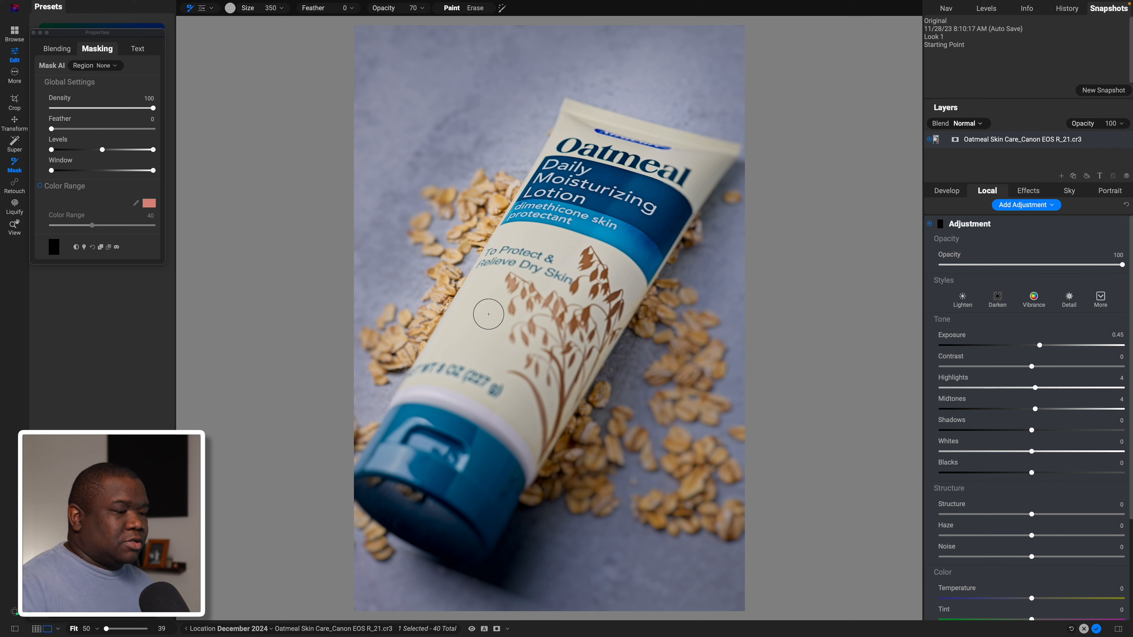
key("]")
key("]")
key("]")
key("]")
key("]")
key("]")
key("]")
key("]")
key("]")
key("]")
key("]")
key("]")
key("]")
key("]")
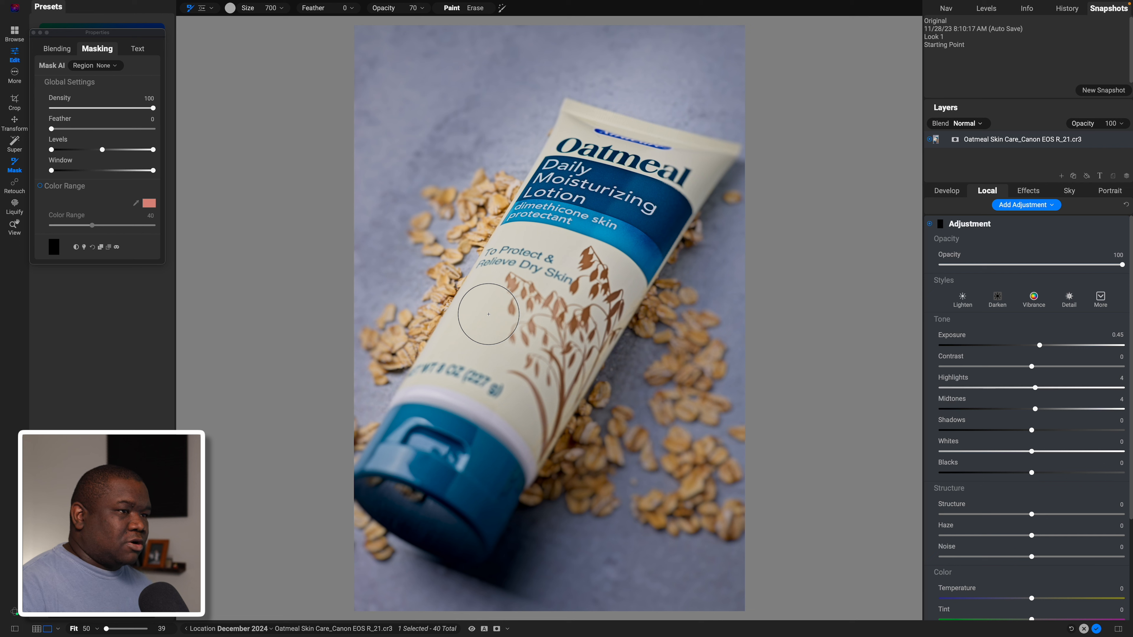
key("]")
key("]")
key("]")
key("]")
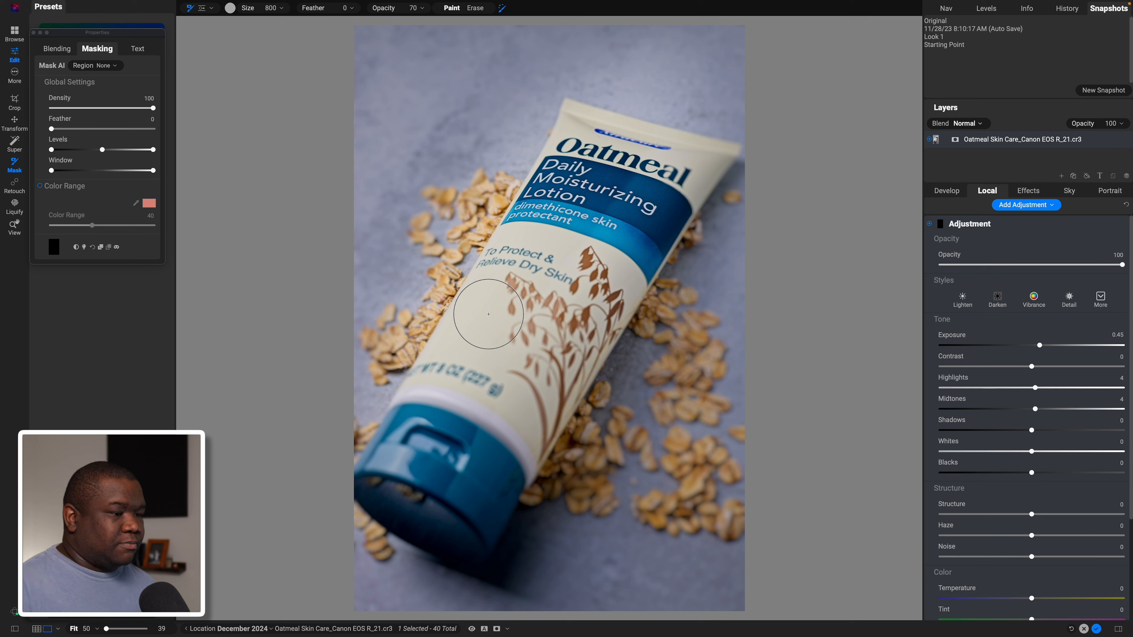
key("]")
key("]")
key("]")
key("]")
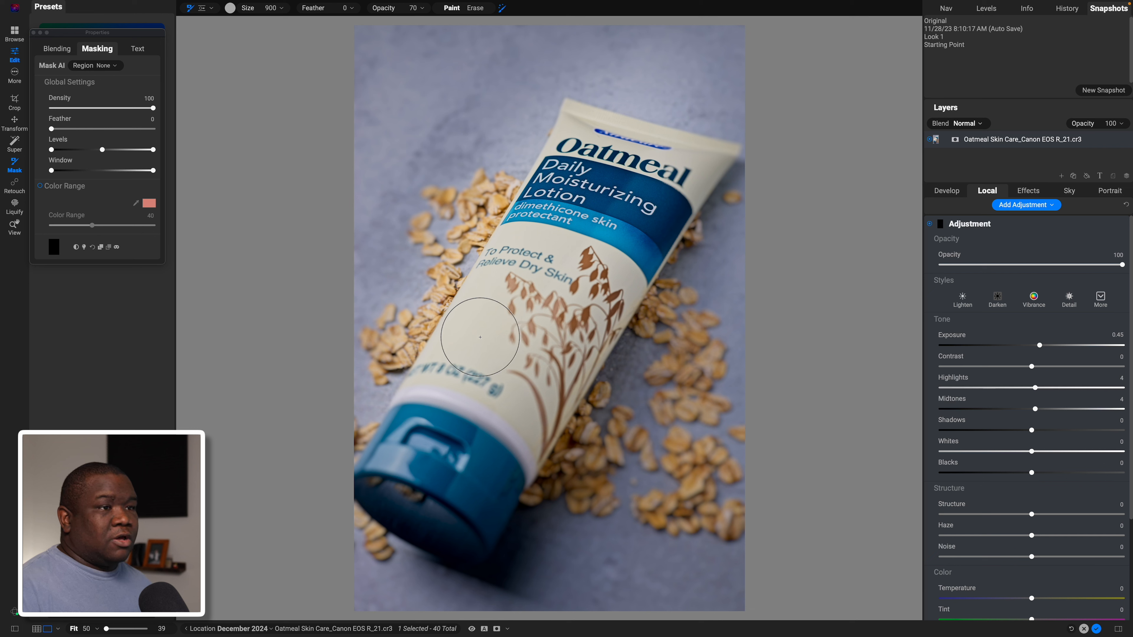
left_click_drag(305, 8, 463, 8)
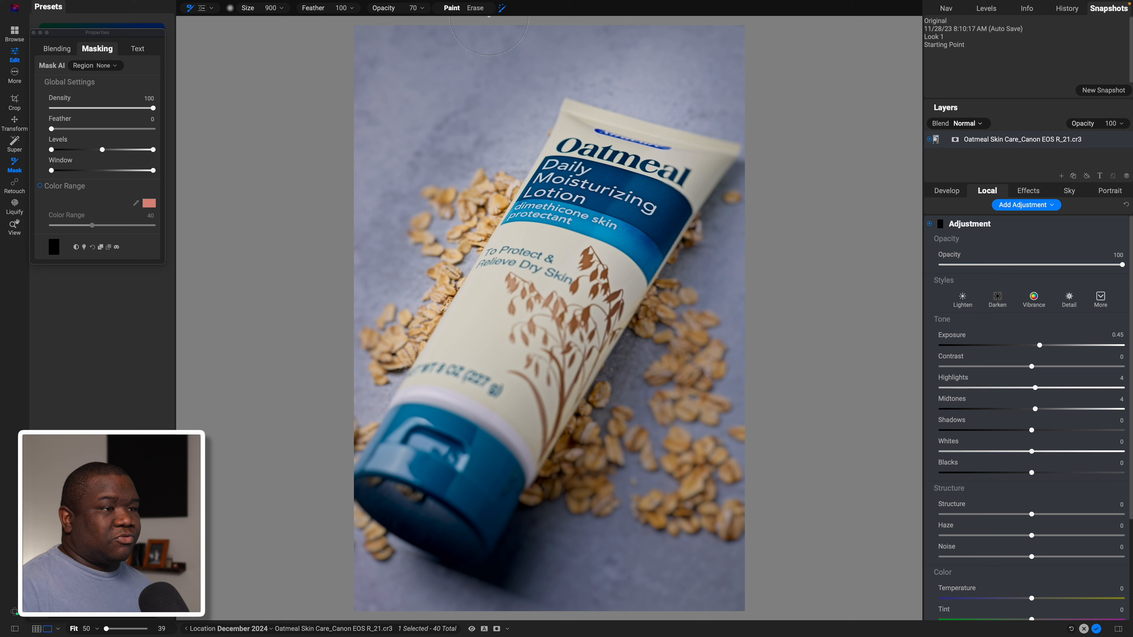
left_click(478, 328)
left_click_drag(478, 328, 488, 280)
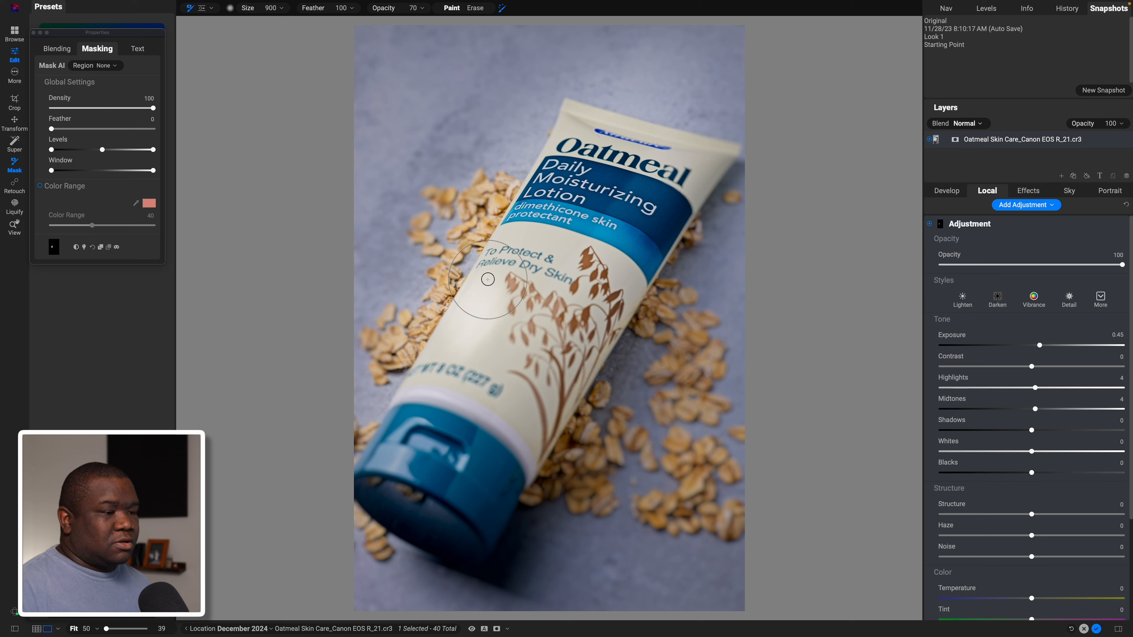
mouse_move(558, 262)
left_mouse_down()
mouse_move(504, 234)
mouse_move(494, 250)
left_mouse_up()
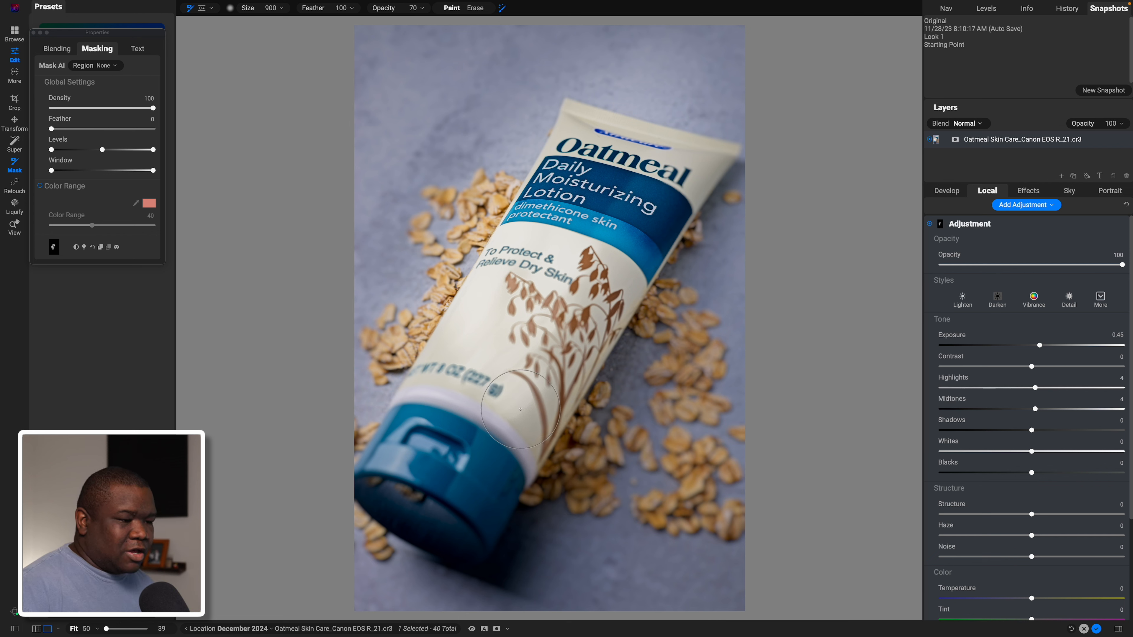
- Extend the painted brightening around the oat illustration, the lower label edge and the cream strip beside "Oatmeal" with brush sizes between 350 and 500
key("bracketleft")
key("bracketleft")
key("bracketleft")
key("bracketleft")
key("bracketleft")
key("bracketleft")
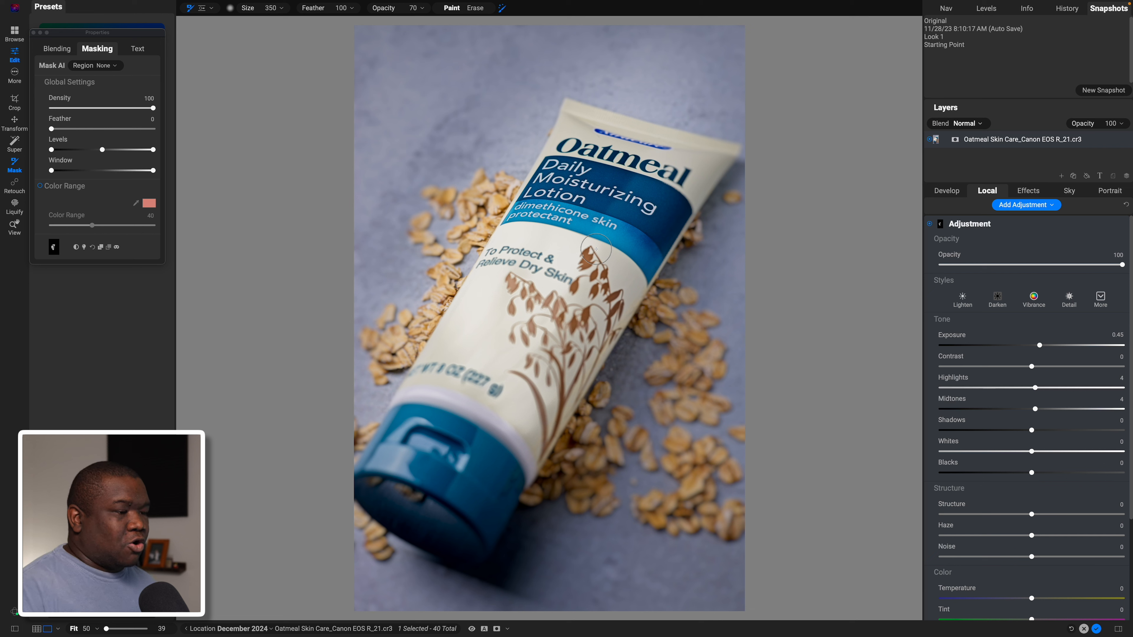
key("bracketright")
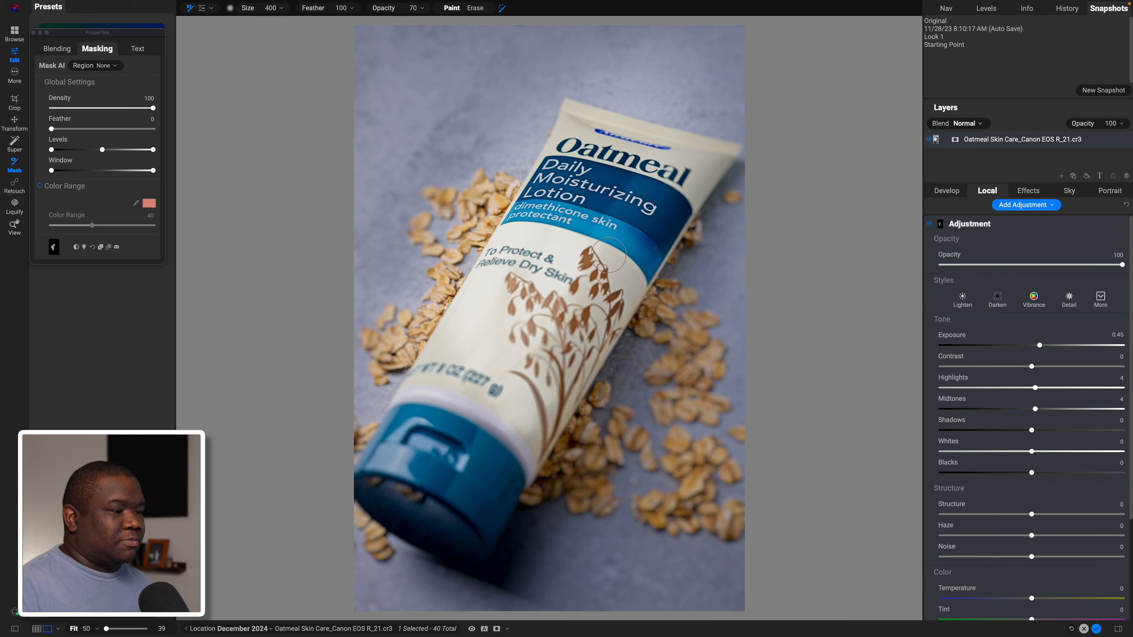
key("bracketright")
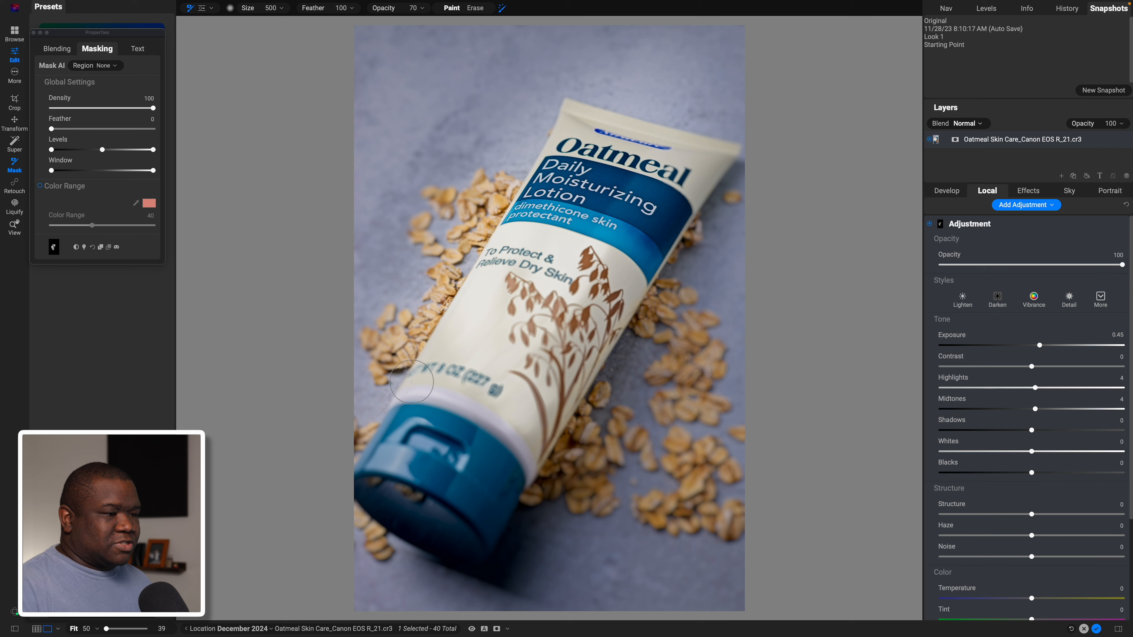
key("bracketleft")
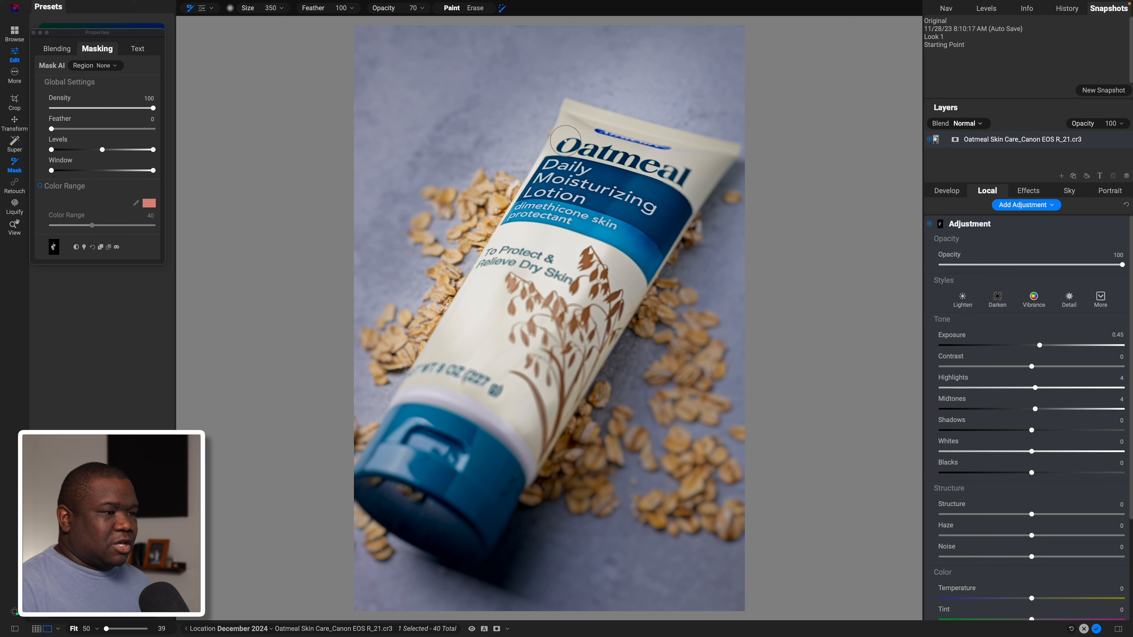
key("]")
key("]")
key("]")
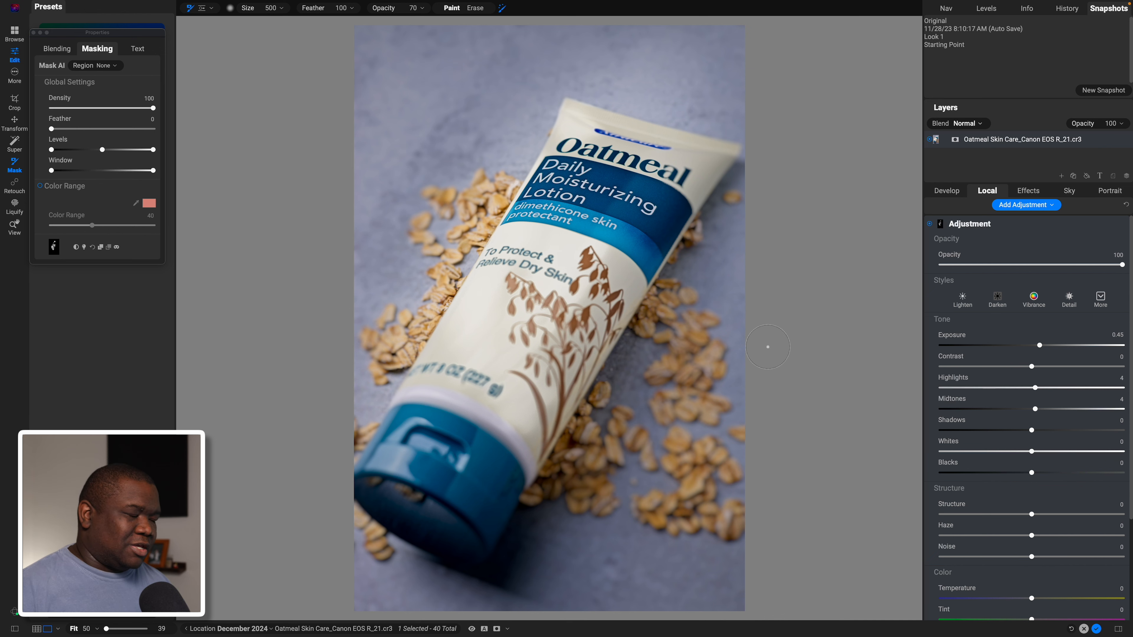
- Display the mask, fill its thin spots on the cream label area with the size 500 brush, and return to the photo view
key("super+m")
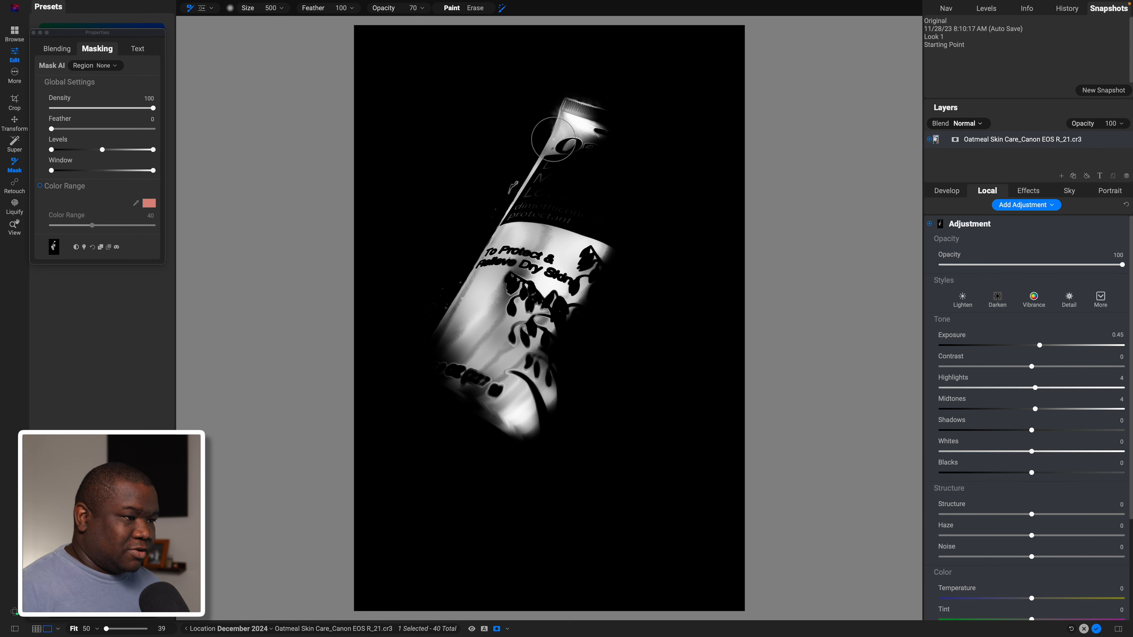
key("super+m")
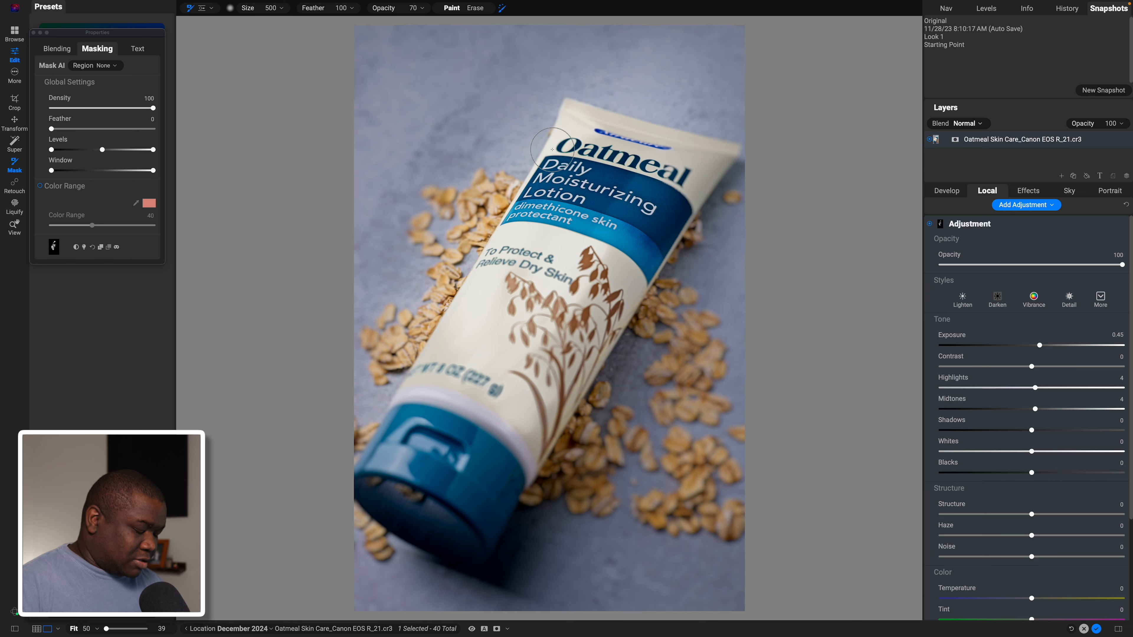
key("super+m")
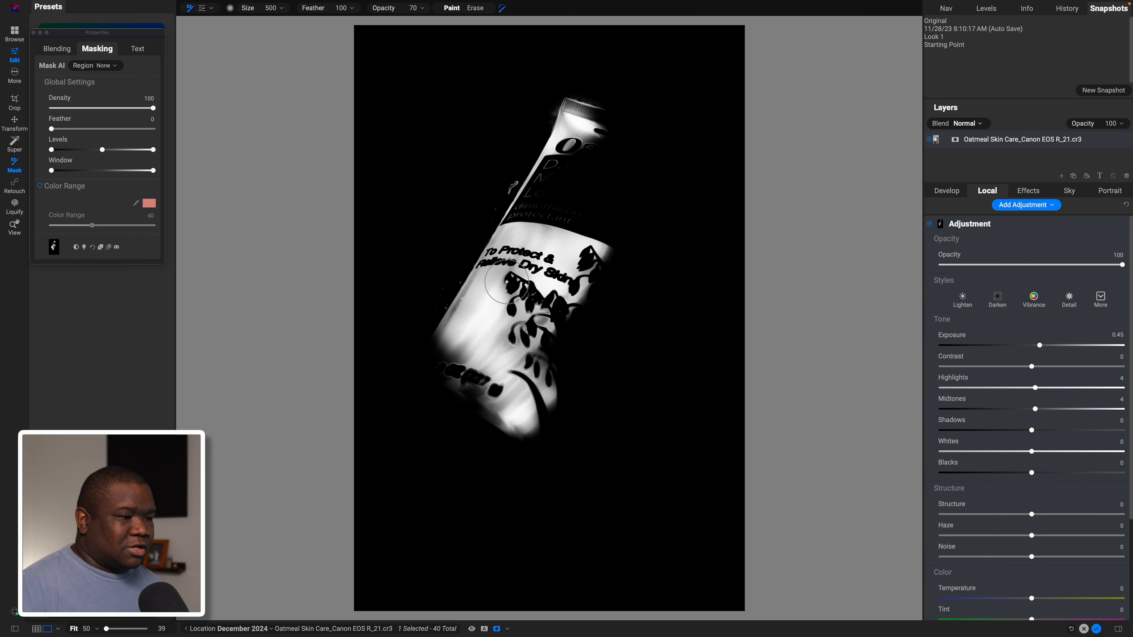
mouse_move(465, 291)
left_mouse_down()
mouse_move(442, 306)
mouse_move(446, 321)
mouse_move(475, 273)
left_mouse_up()
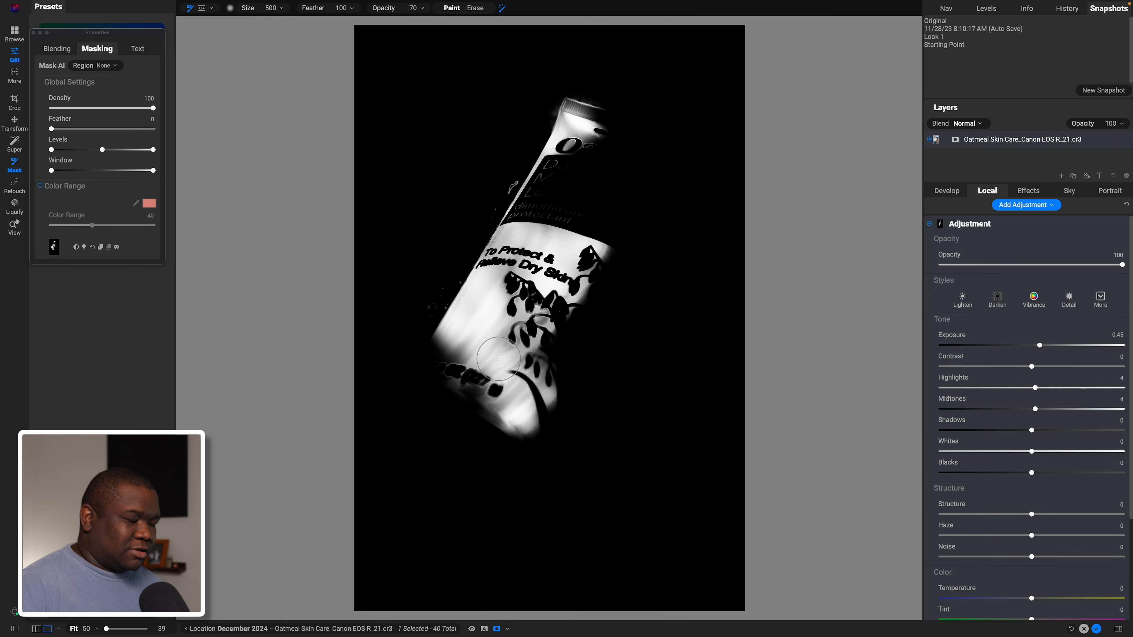
key("slash")
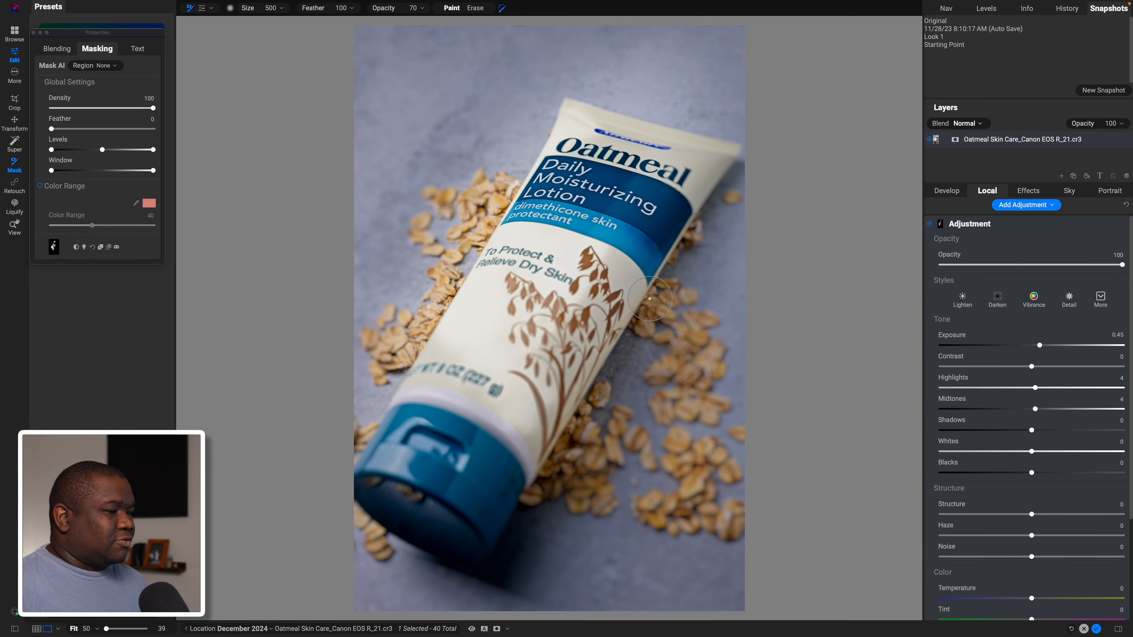
- Compare the tube with the brightening adjustment switched off and on
left_click(929, 224)
left_click(929, 224)
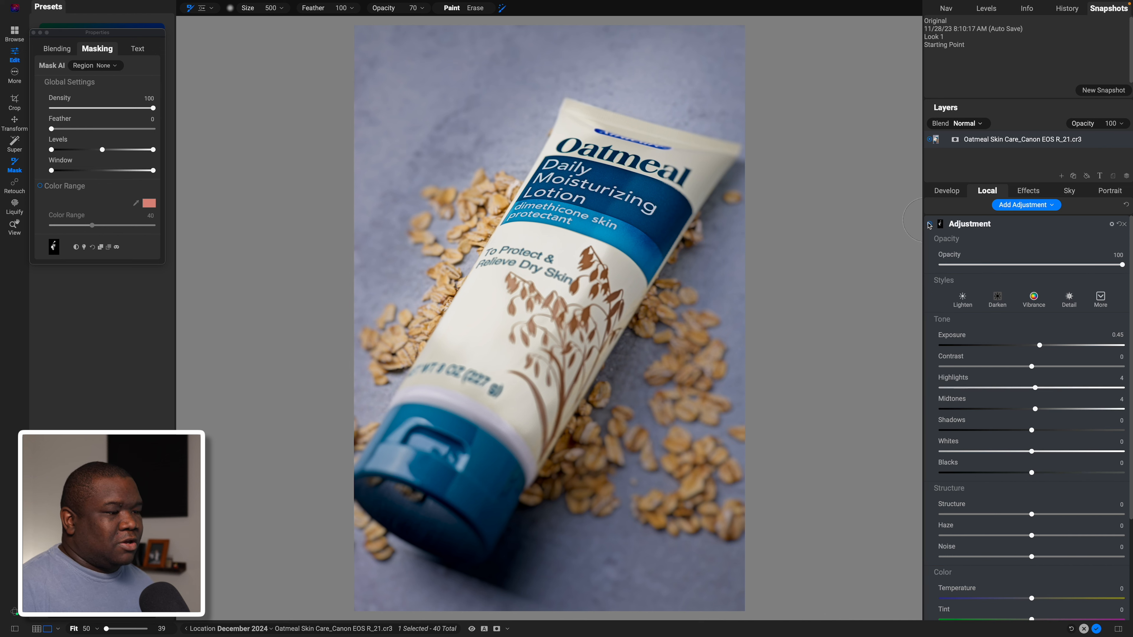
left_click(929, 224)
left_click(929, 224)
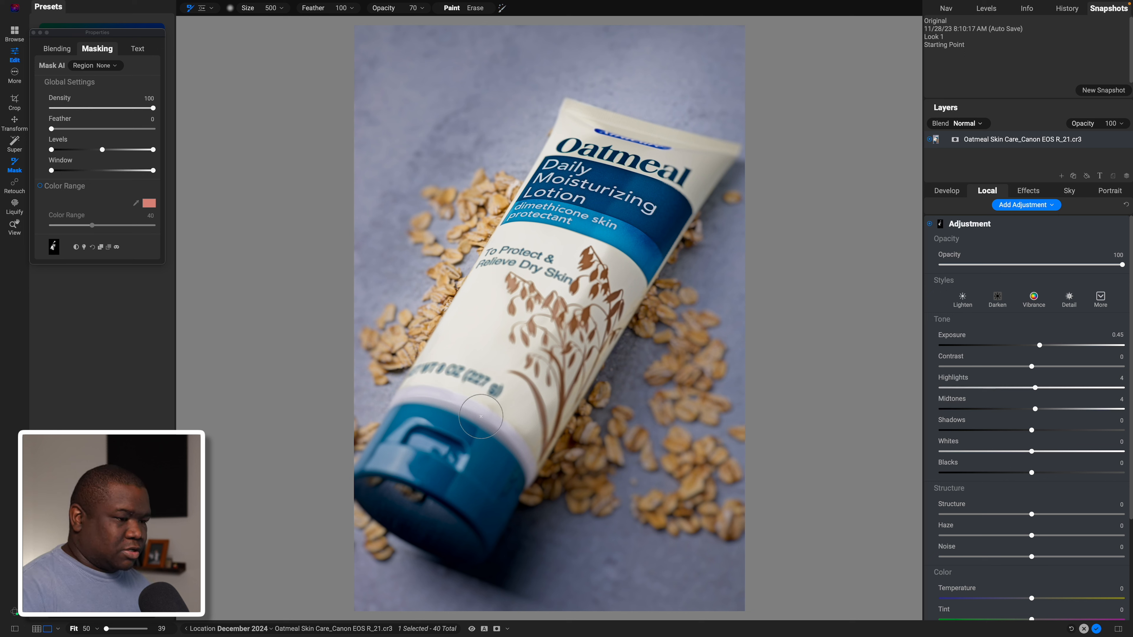
- Erase the brightening from the pale ring above the blue cap with the brush at size 200
key("bracketleft")
key("bracketleft")
key("bracketleft")
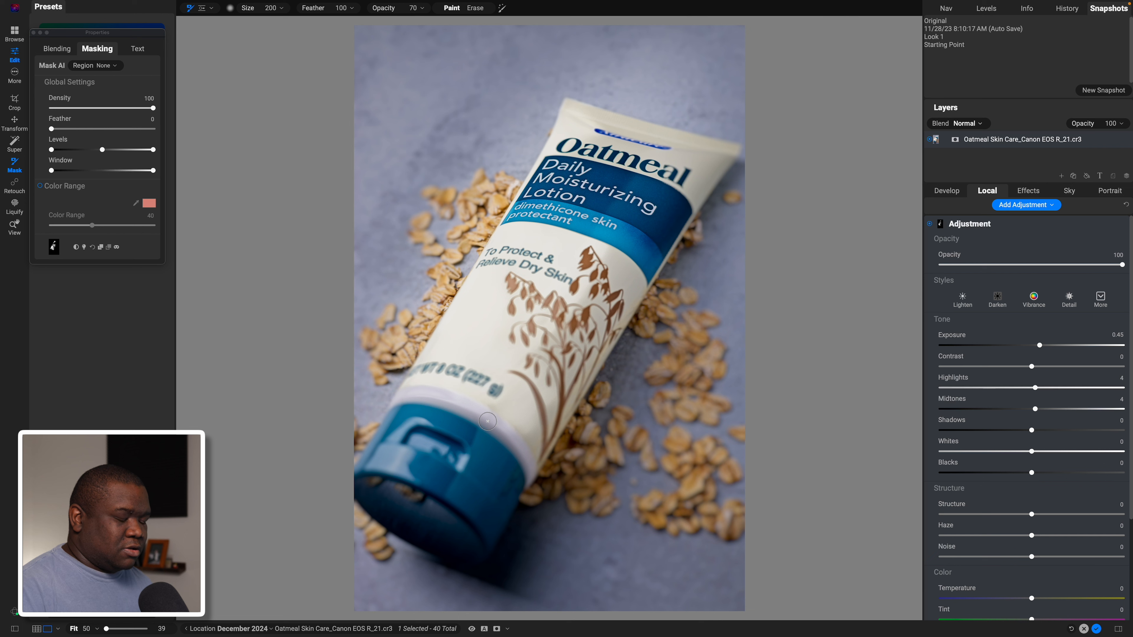
key("alt")
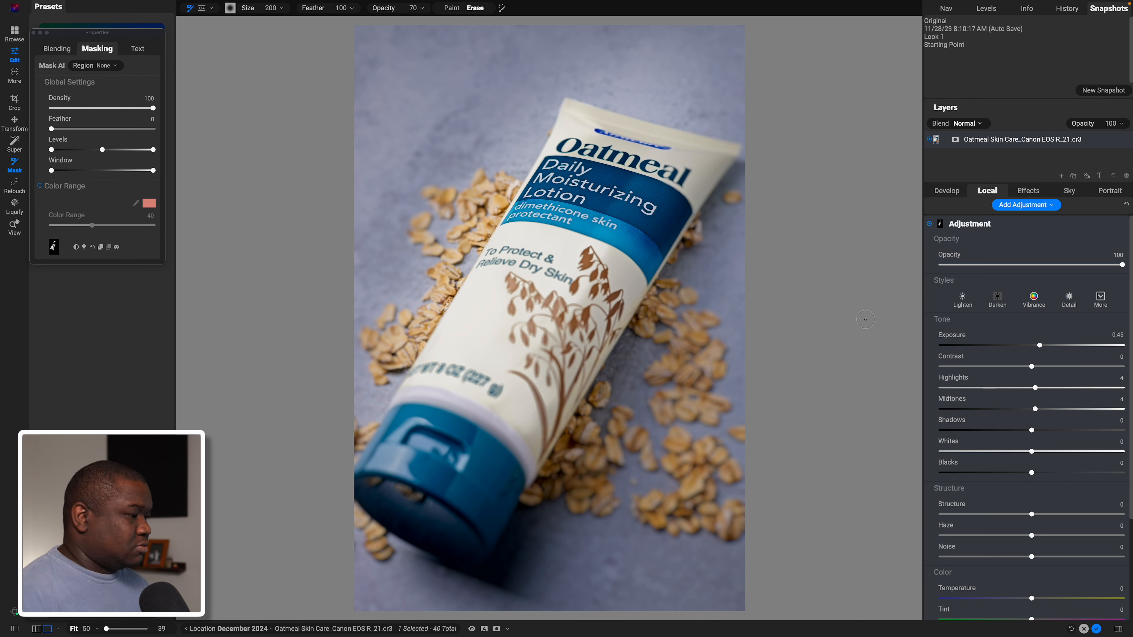
- Rename the tube's adjustment to "Bottle Bright", collapse its settings, and compare the photo with the preview off and on
double_click(994, 226)
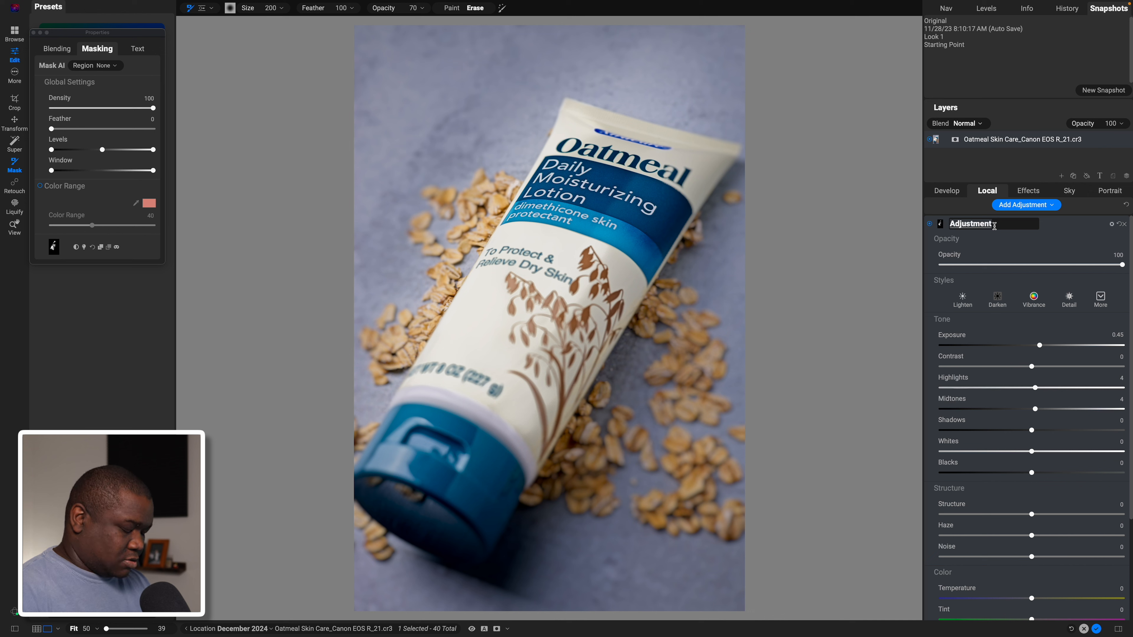
type("Bottle Brigh")
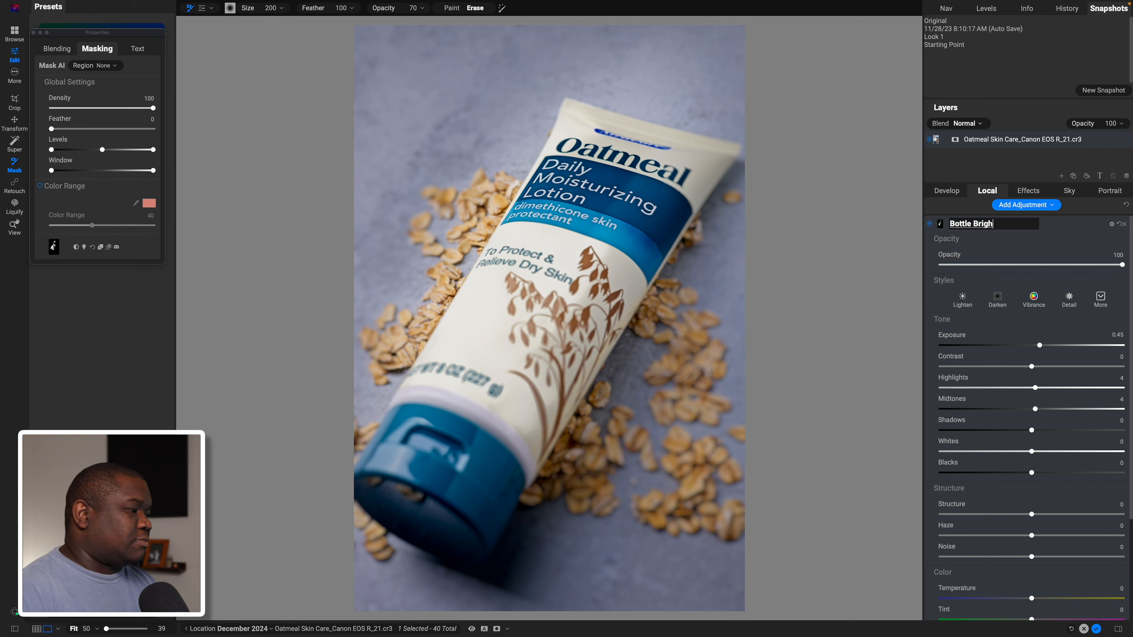
type("t")
key("Return")
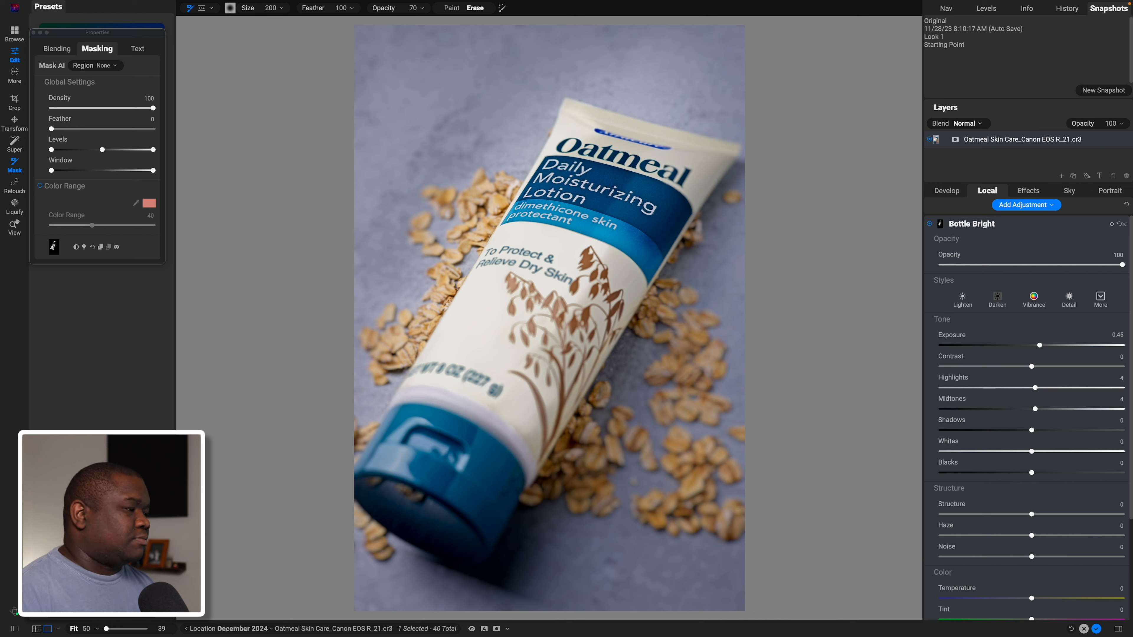
left_click(996, 224)
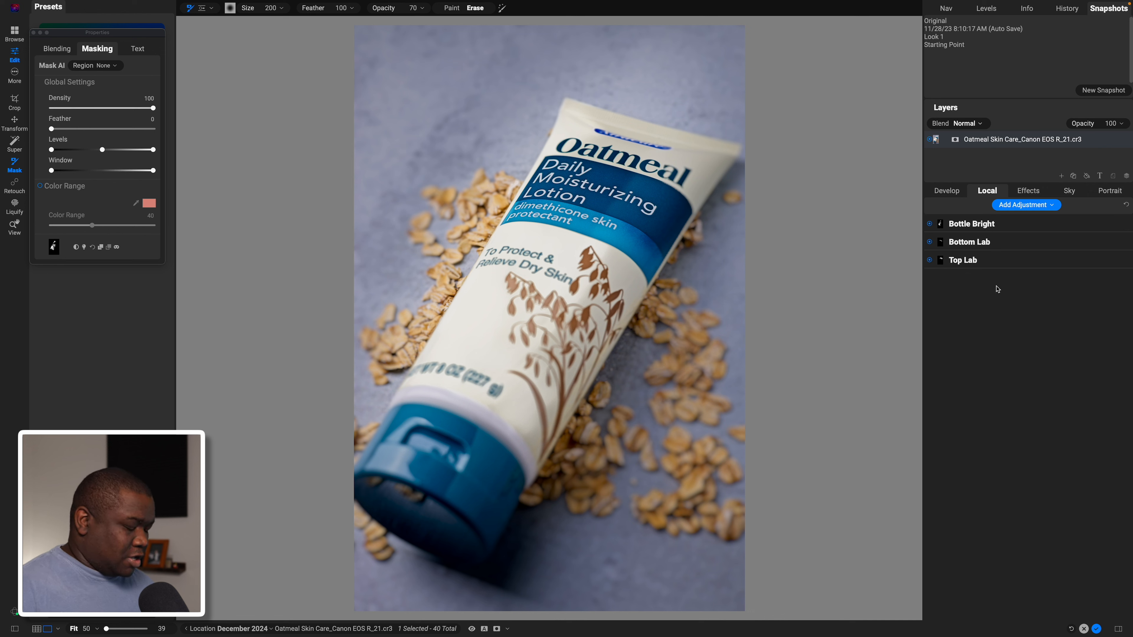
key("backslash")
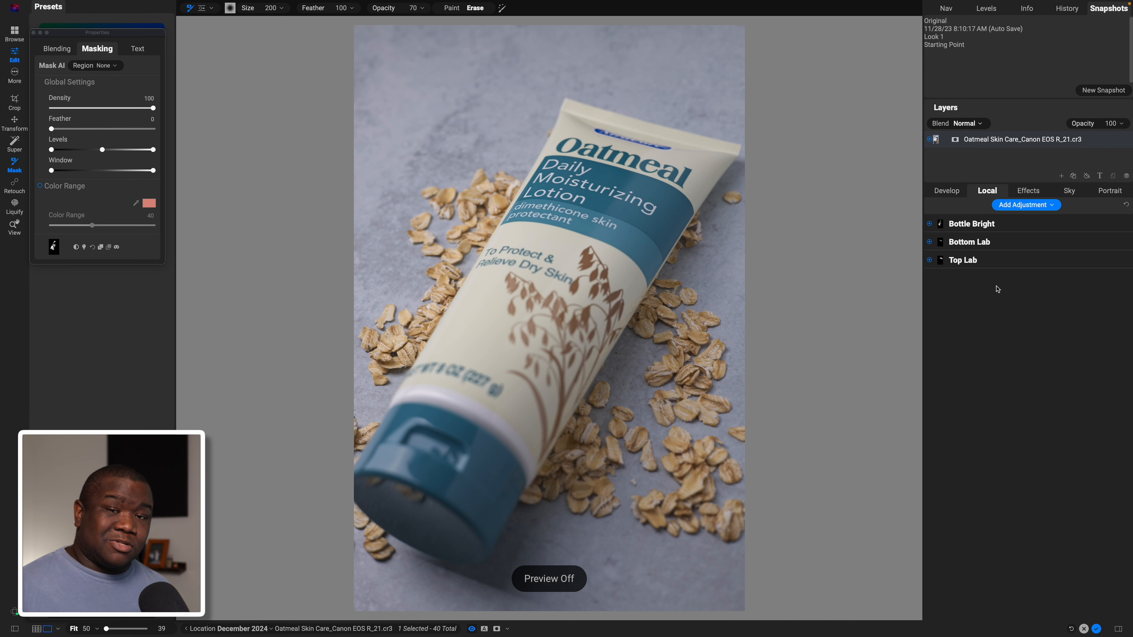
key("backslash")
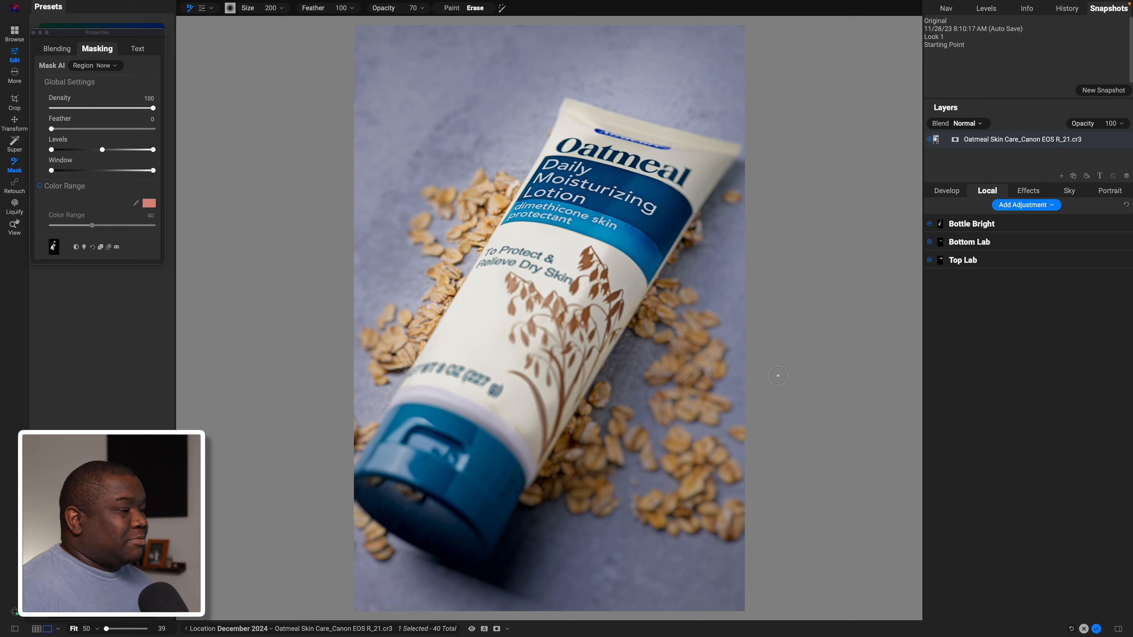
- Add a new local adjustment and enable Paint with Color, sampling the brown of the oat illustration in Solid Paint mode
left_click(1019, 206)
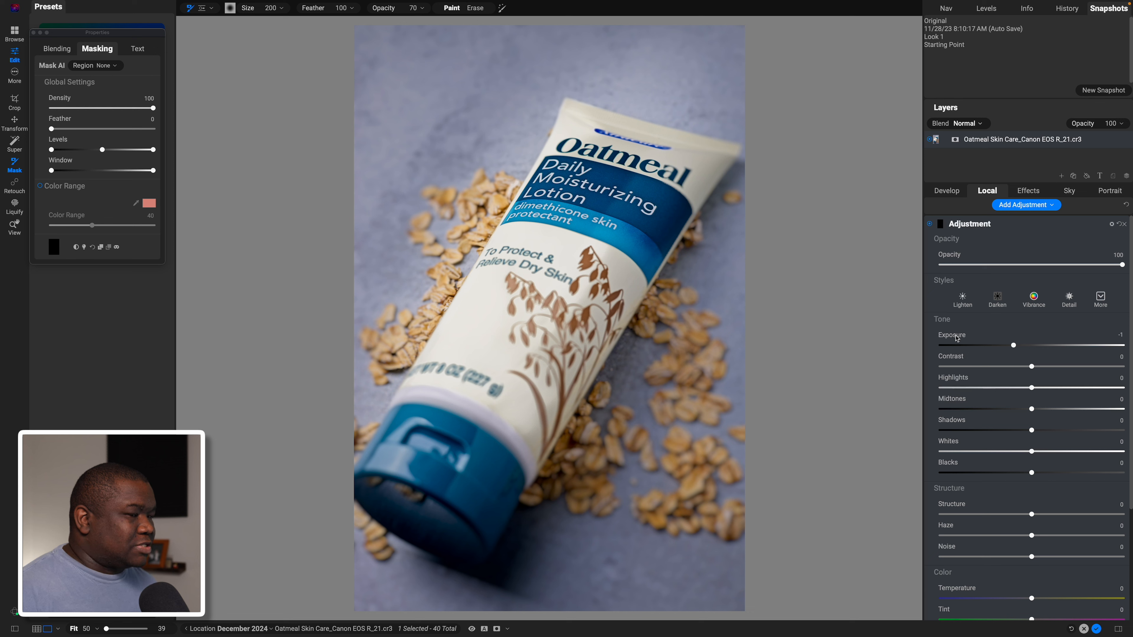
scroll(957, 339, "down", 5)
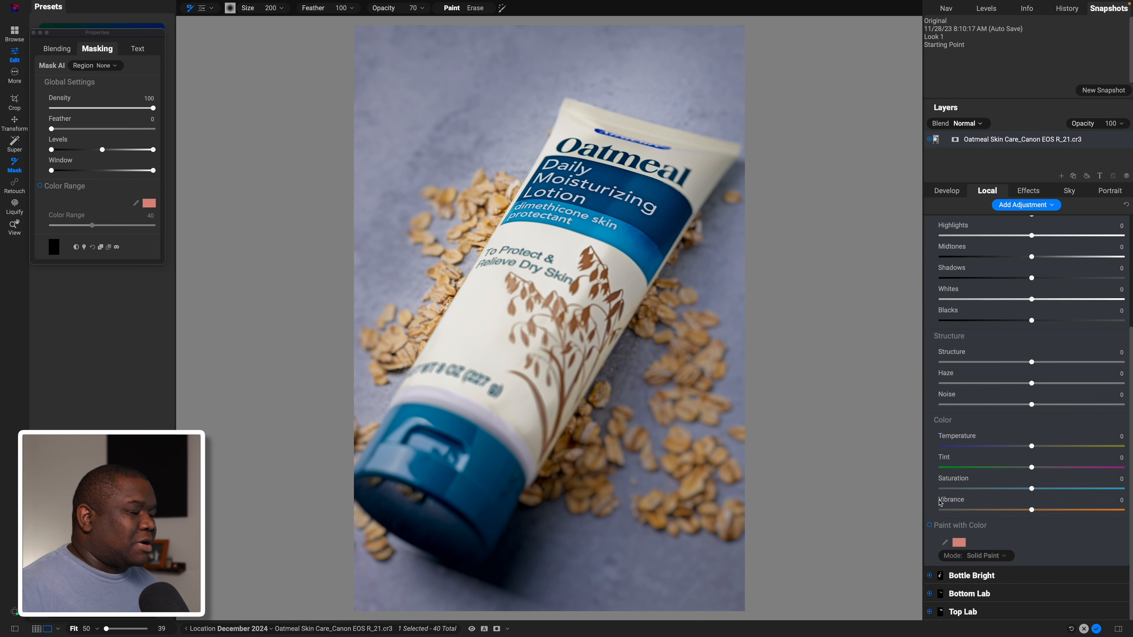
left_click(929, 525)
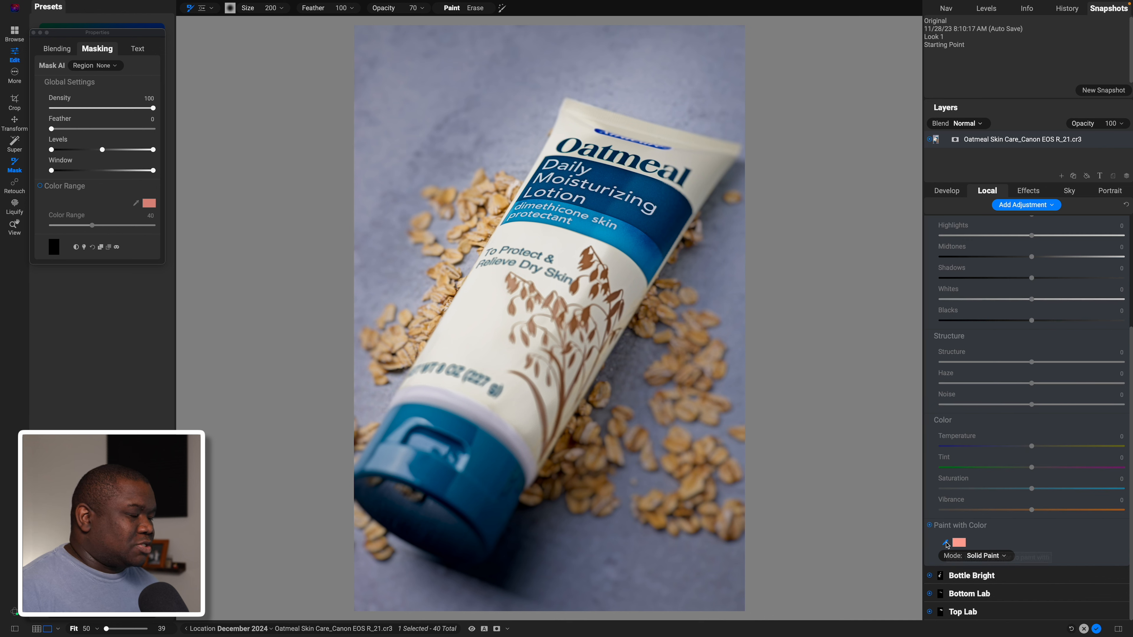
left_click(586, 259)
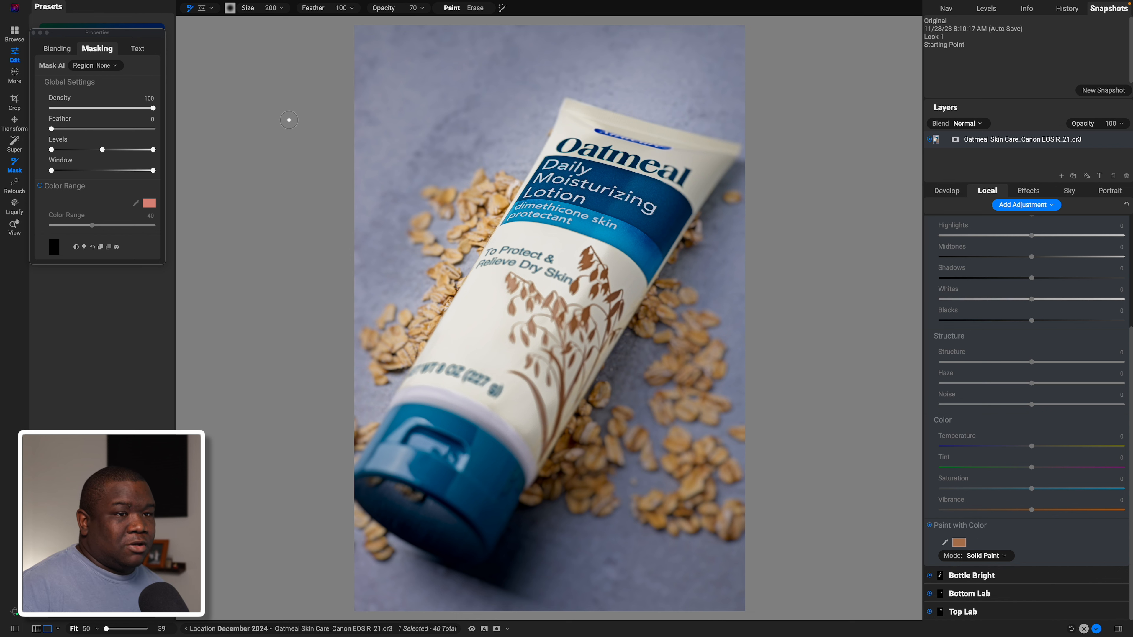
- Set the color-painting adjustment's blend mode to Color
left_click(110, 67)
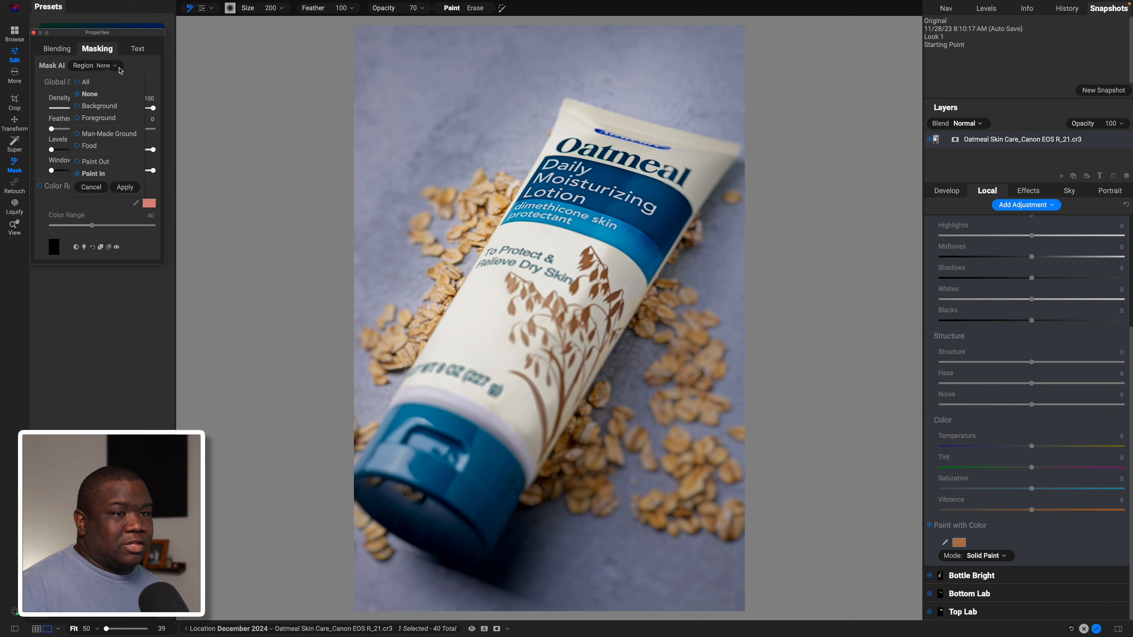
left_click(109, 66)
left_click(60, 49)
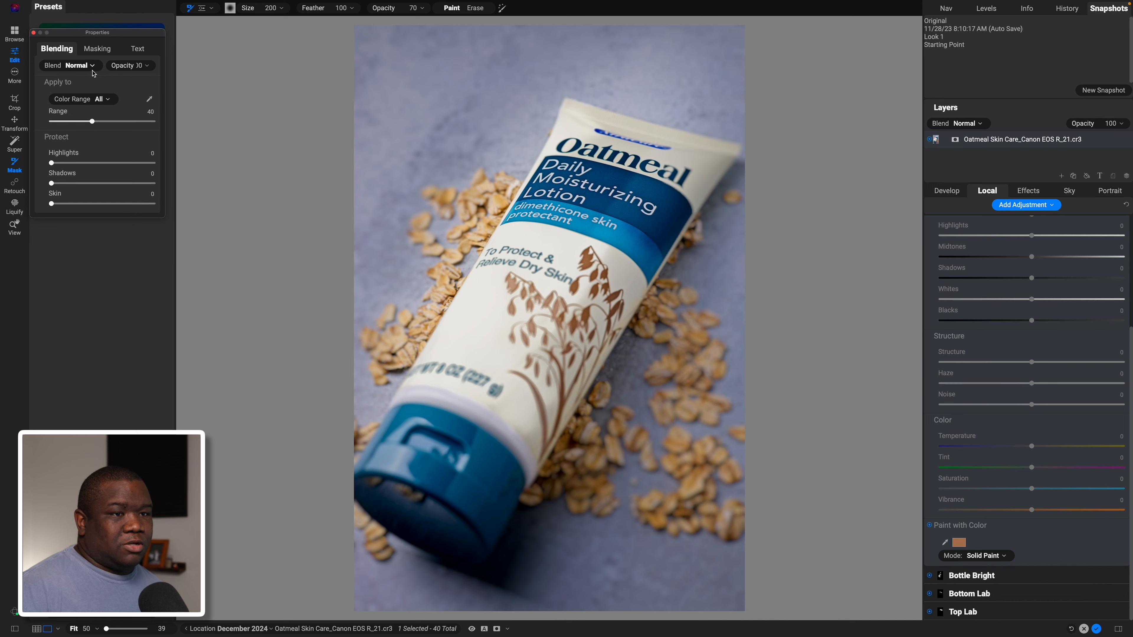
left_click(93, 70)
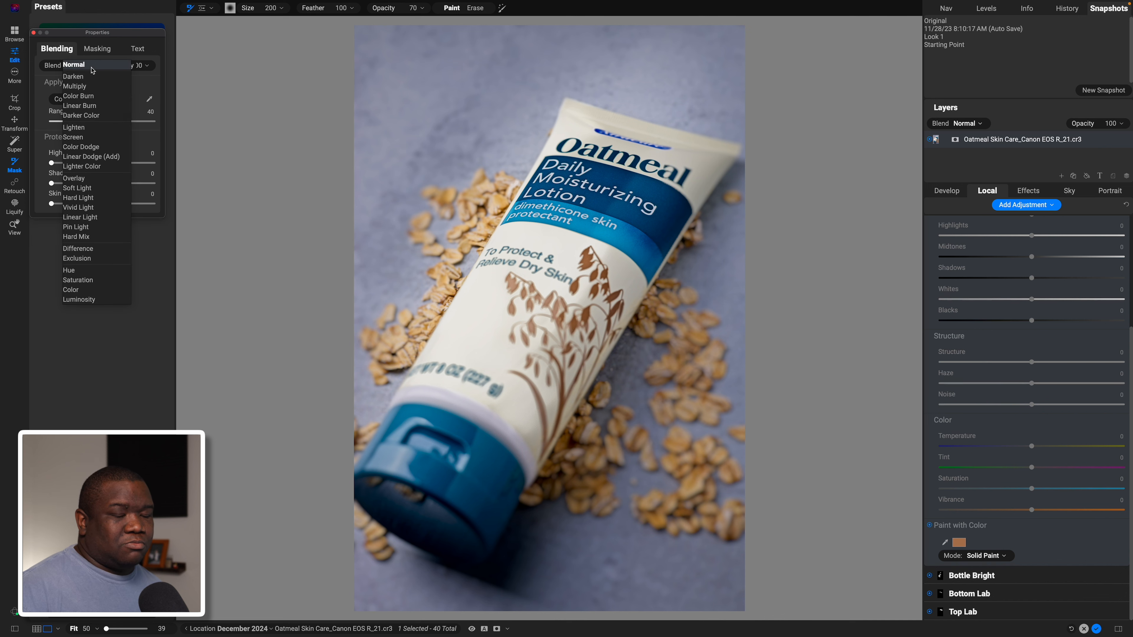
left_click(71, 290)
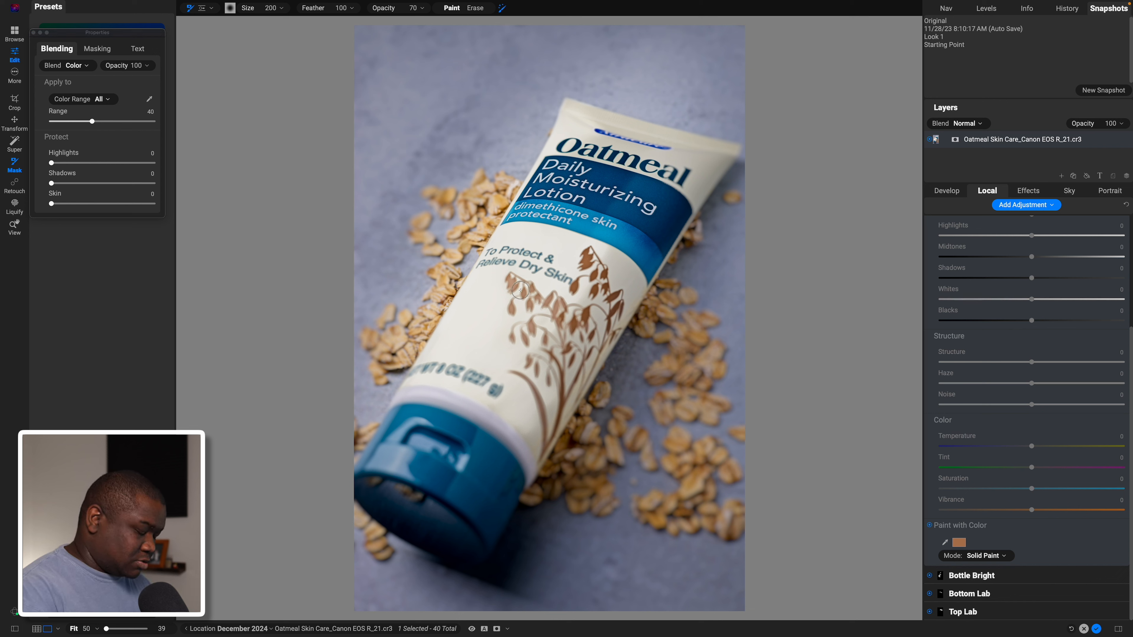
- Paint the sampled brown over the faded seeds and stems of the oat illustration with the brush at size 350 and opacity 100
key("super+equal")
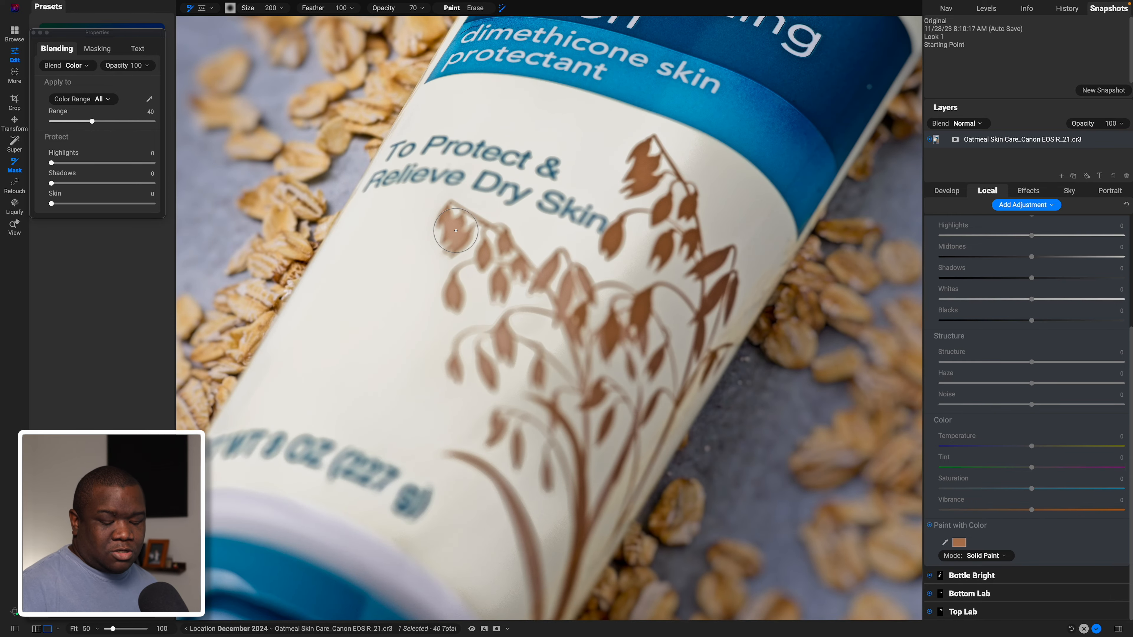
key("bracketright")
key("bracketright")
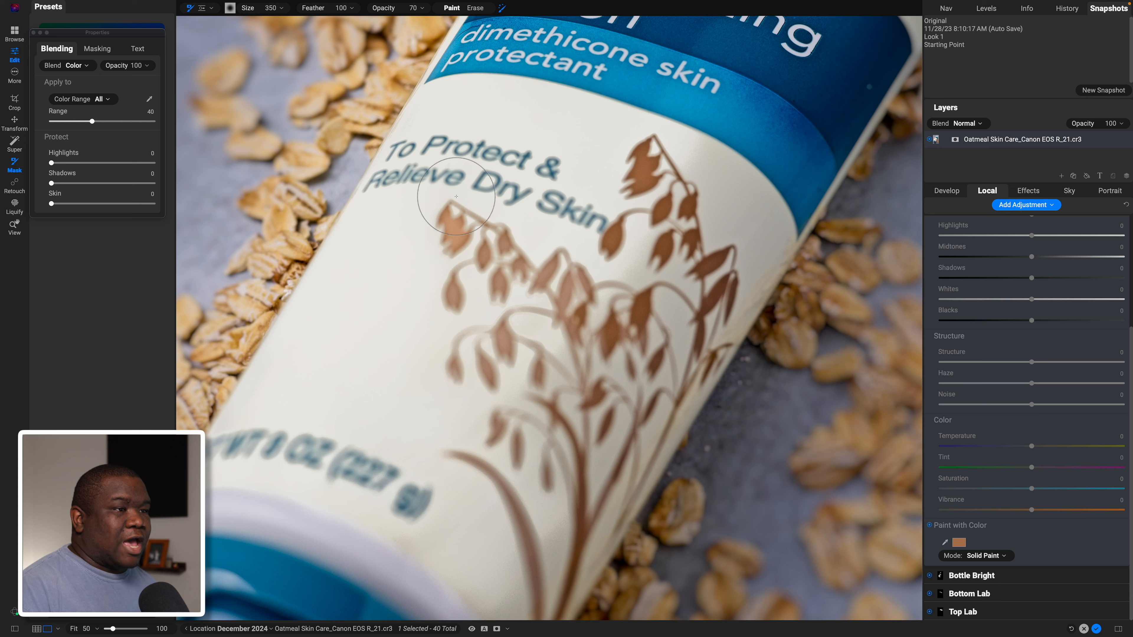
mouse_move(386, 11)
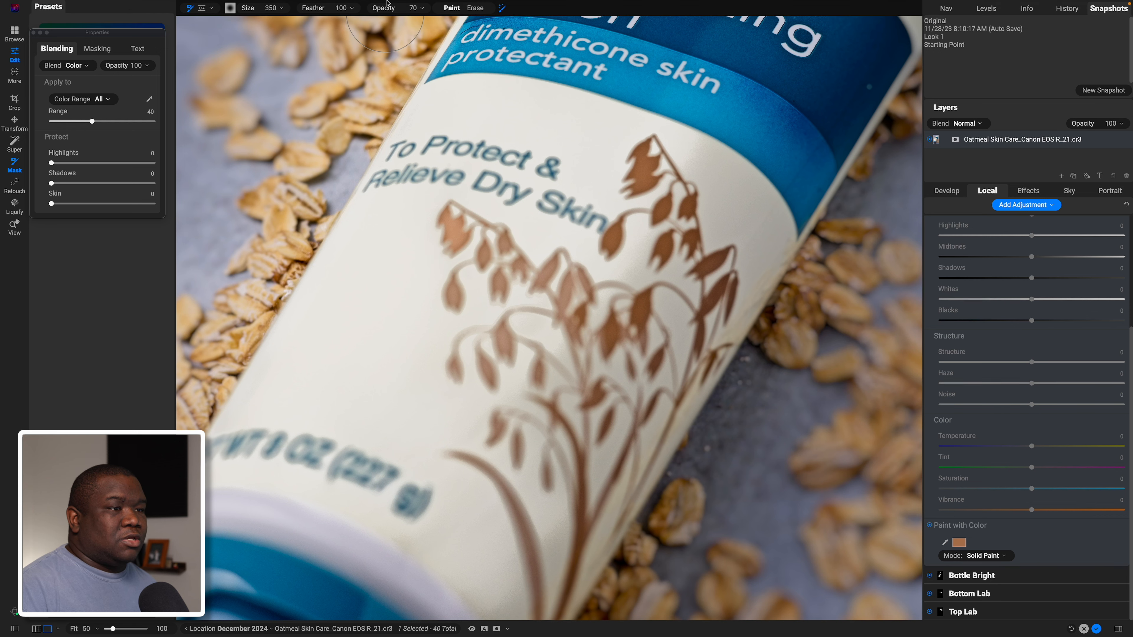
left_click_drag(390, 10, 441, 11)
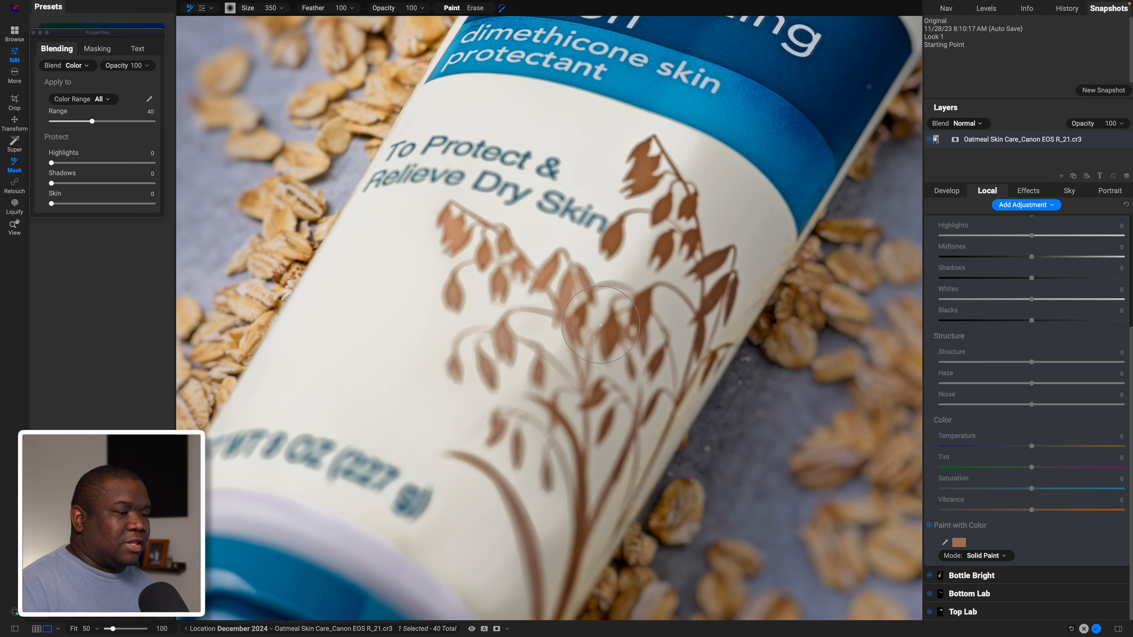
mouse_move(600, 325)
left_mouse_down()
mouse_move(540, 318)
mouse_move(502, 334)
left_mouse_up()
mouse_move(449, 291)
left_mouse_down()
mouse_move(490, 375)
mouse_move(456, 374)
mouse_move(586, 397)
mouse_move(600, 325)
mouse_move(577, 320)
mouse_move(564, 288)
mouse_move(544, 277)
mouse_move(553, 396)
mouse_move(539, 375)
left_mouse_up()
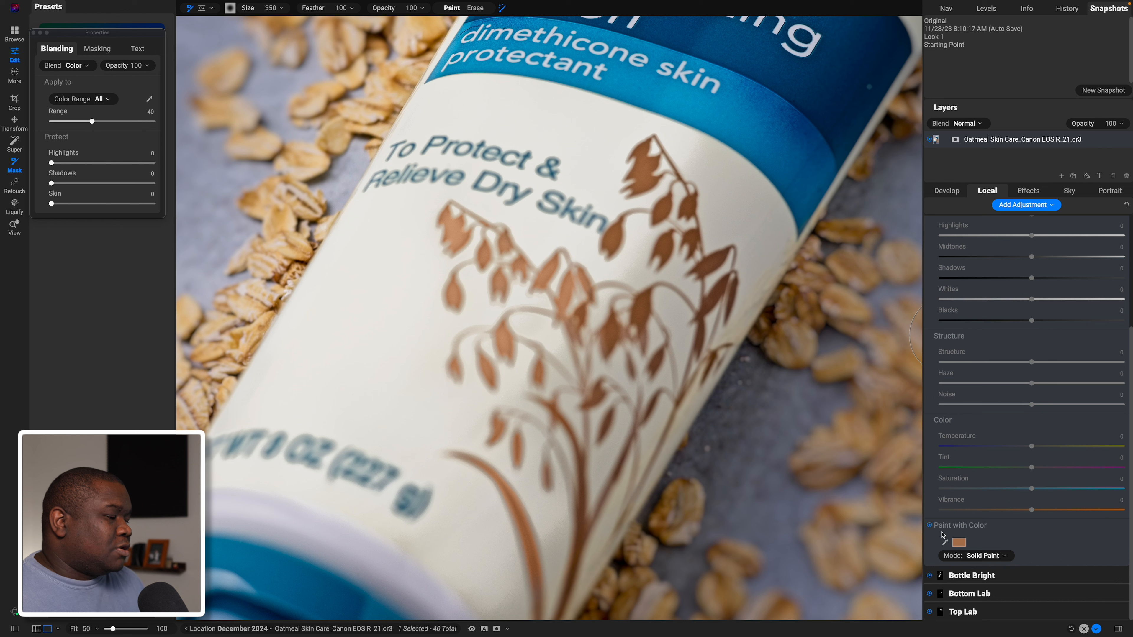
- Switch the color-painting adjustment to Classic mode and set Exposure to 0.65, Saturation to 23 and Vibrance to 15
left_click(989, 554)
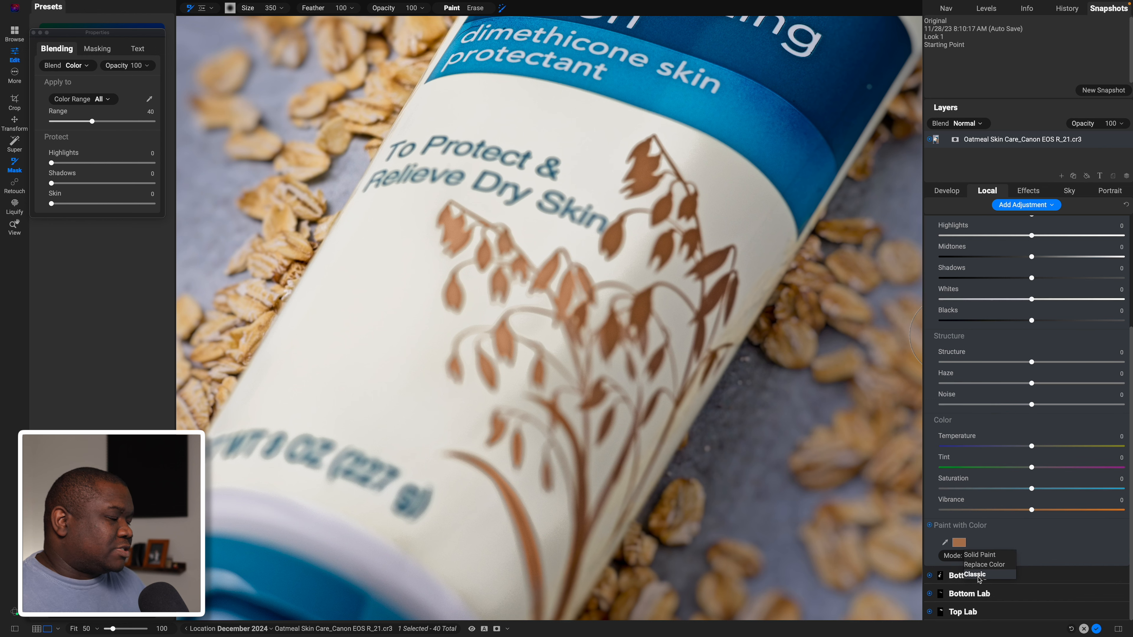
left_click(978, 576)
scroll(1035, 415, "up", 5)
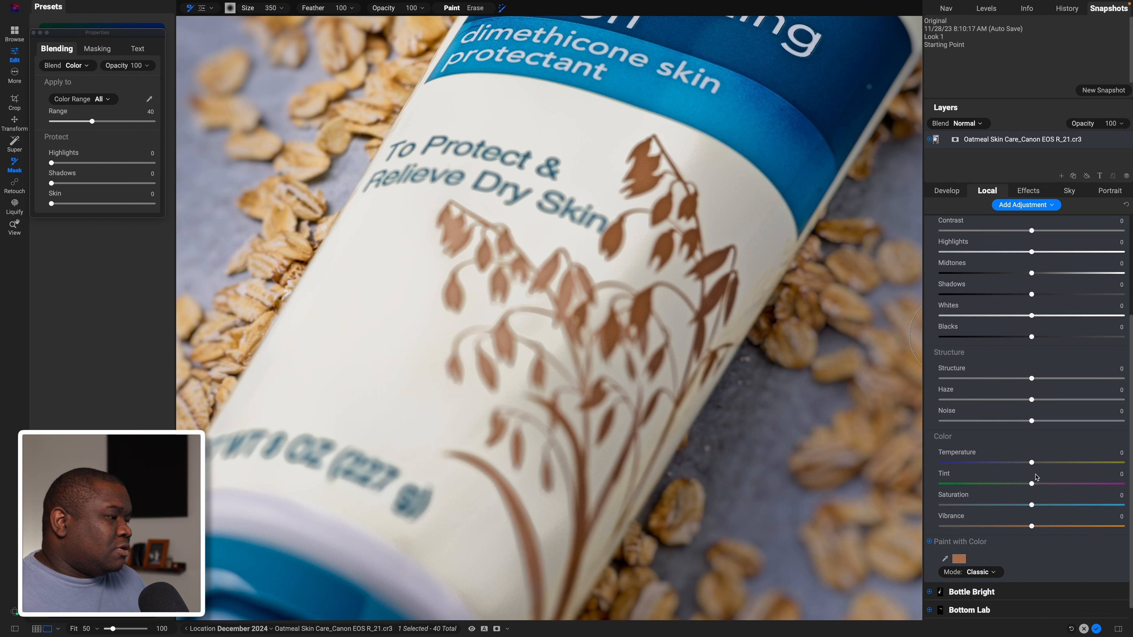
left_click_drag(1013, 346, 1042, 346)
scroll(1061, 571, "down", 5)
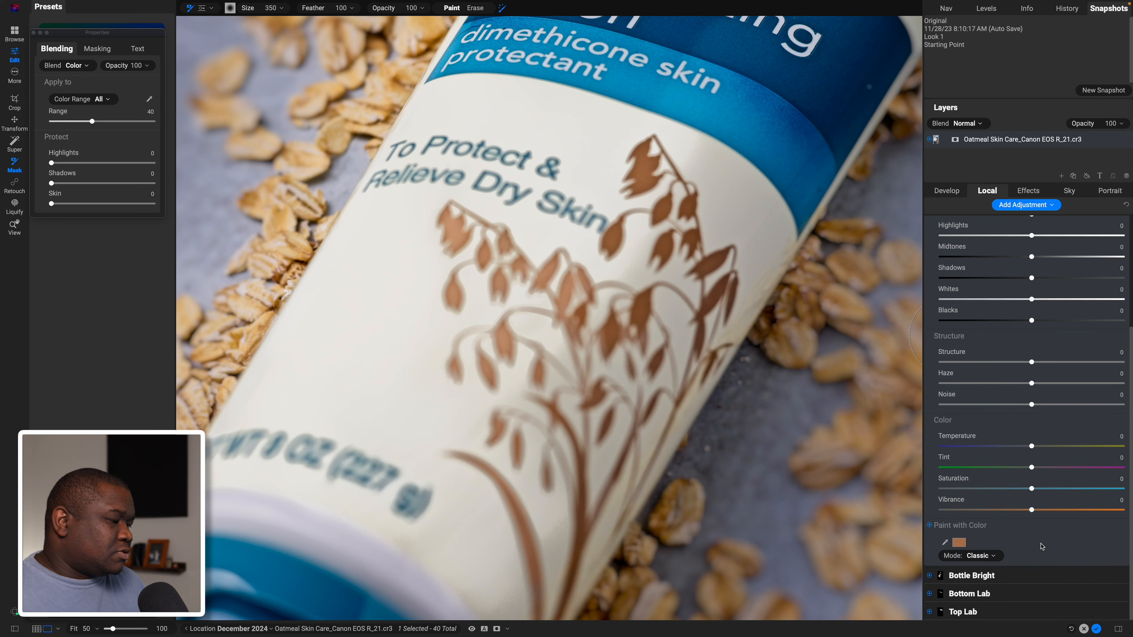
mouse_move(1031, 489)
left_mouse_down()
mouse_move(1066, 490)
mouse_move(1036, 510)
mouse_move(1052, 490)
left_mouse_up()
scroll(1028, 441, "up", 1)
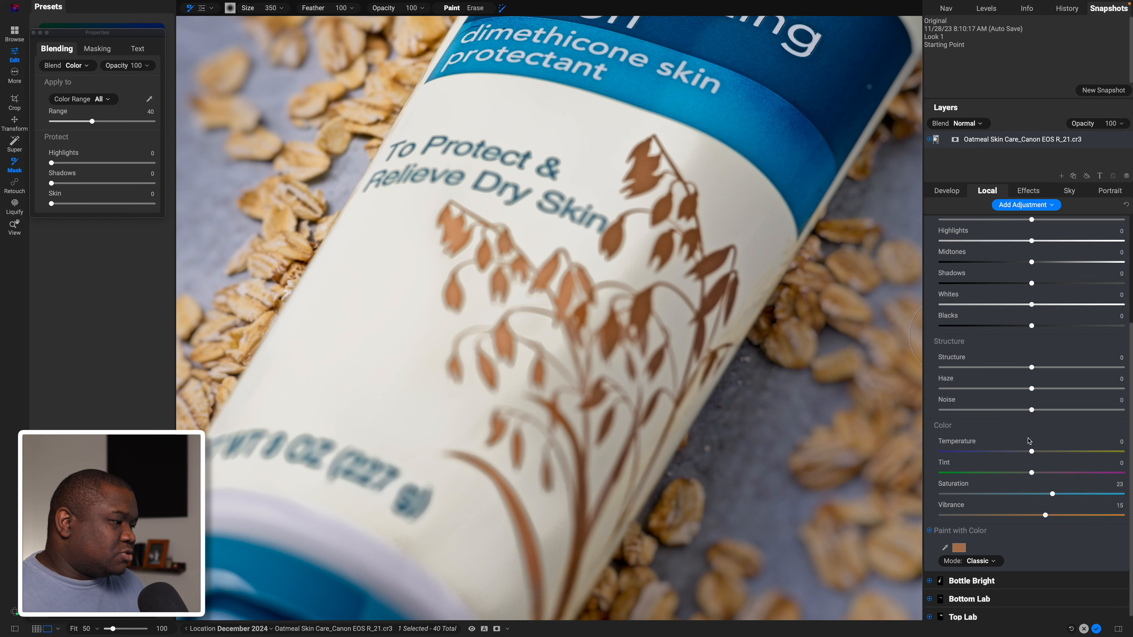
- Set the adjustment's Contrast to 29 and Blacks to -9, and preview other blend modes while keeping Color
scroll(1028, 441, "up", 4)
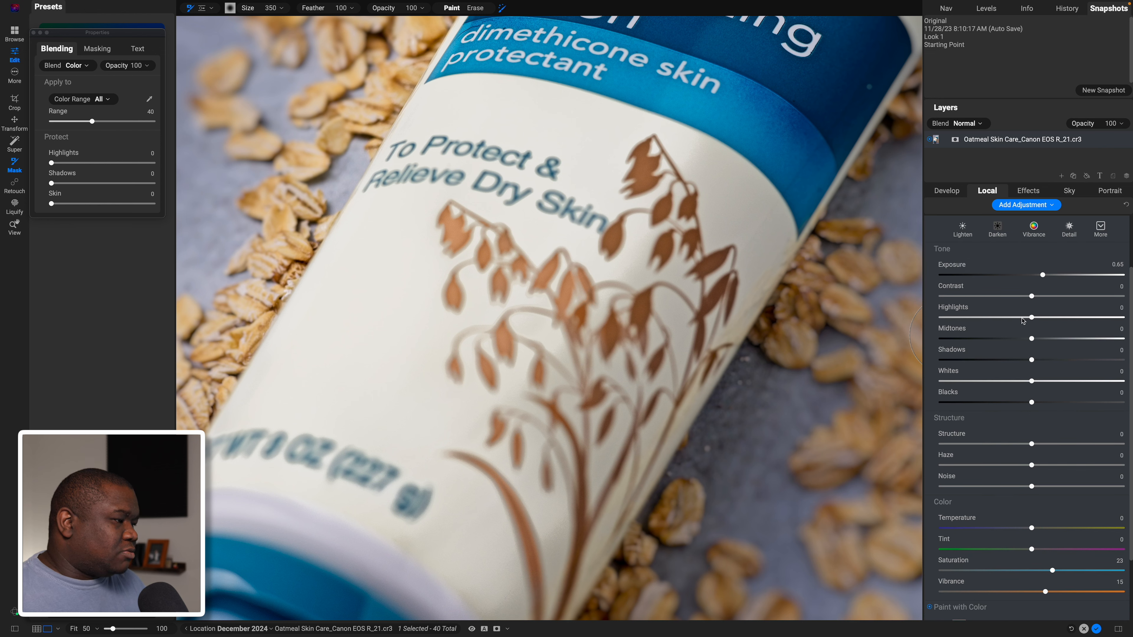
left_click_drag(1032, 296, 1058, 297)
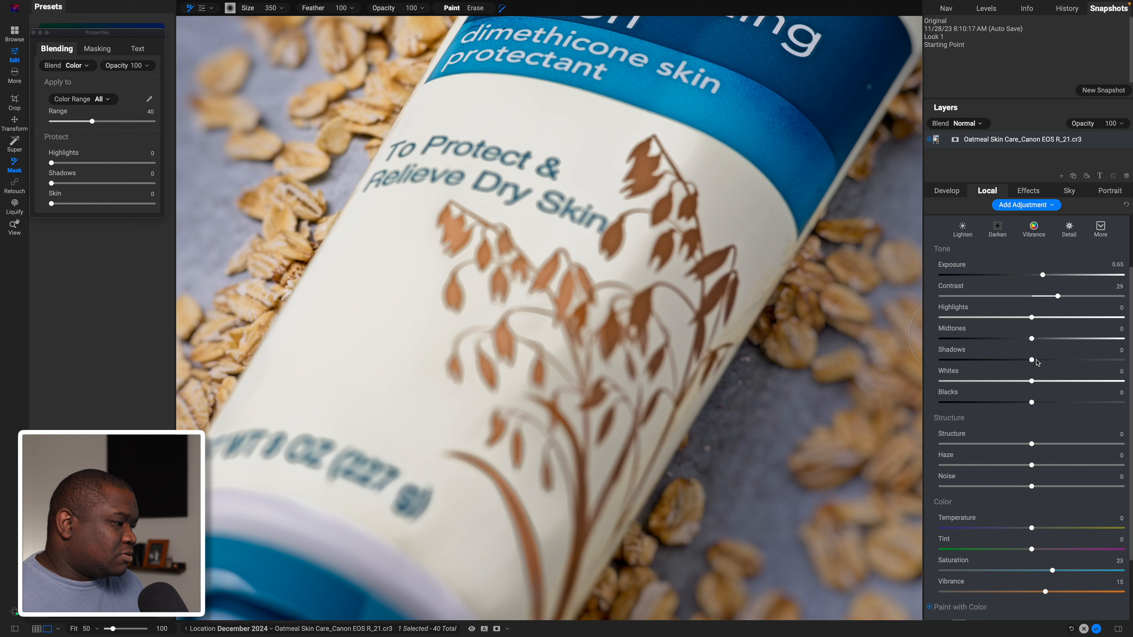
left_click_drag(1032, 403, 1023, 402)
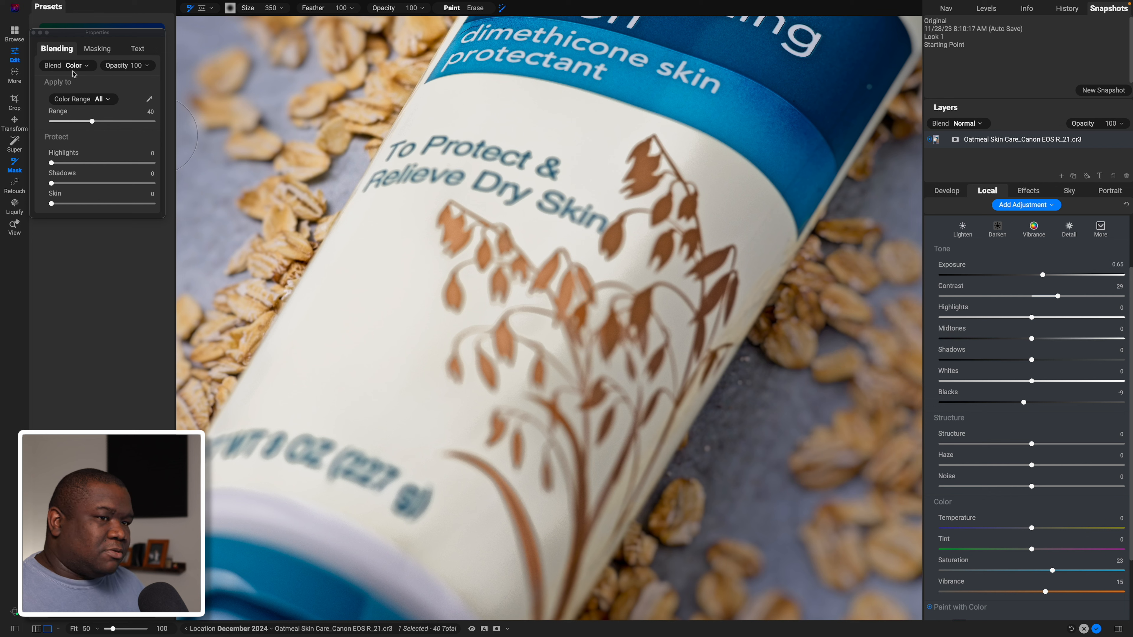
left_click(74, 67)
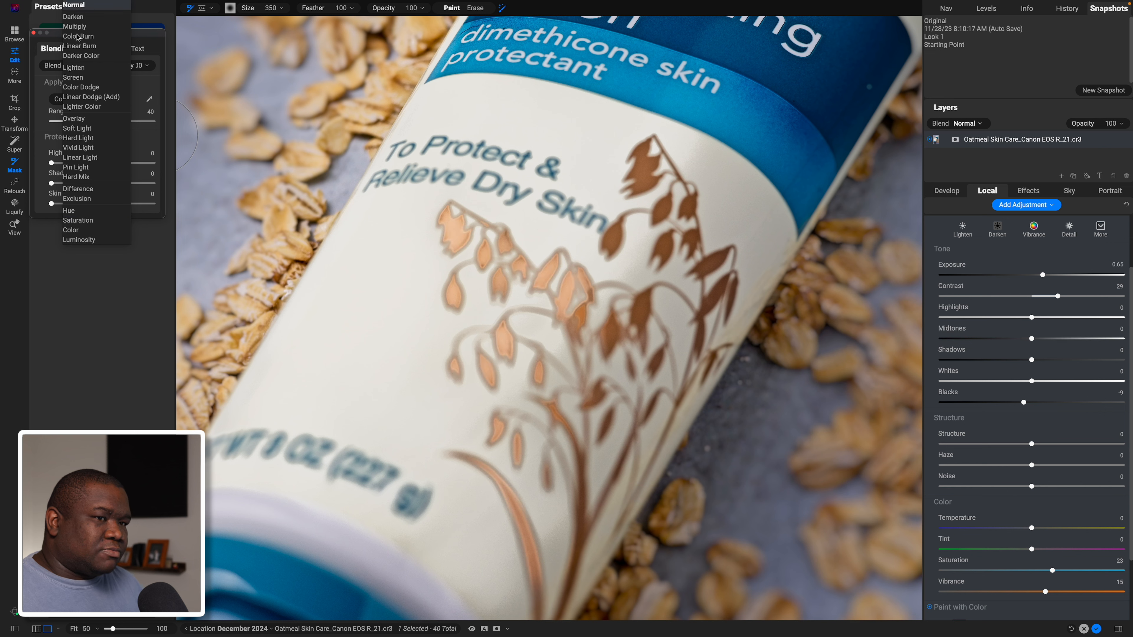
left_click(71, 230)
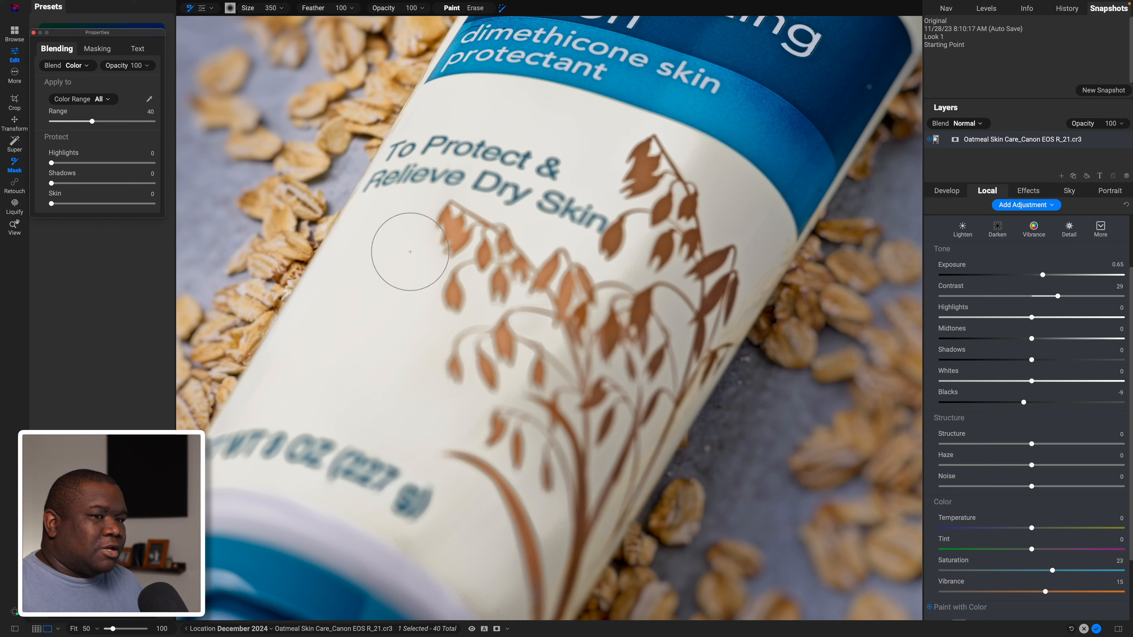
- Feather the color-painting adjustment's mask to 29, checking its softness in the mask view
left_click(97, 48)
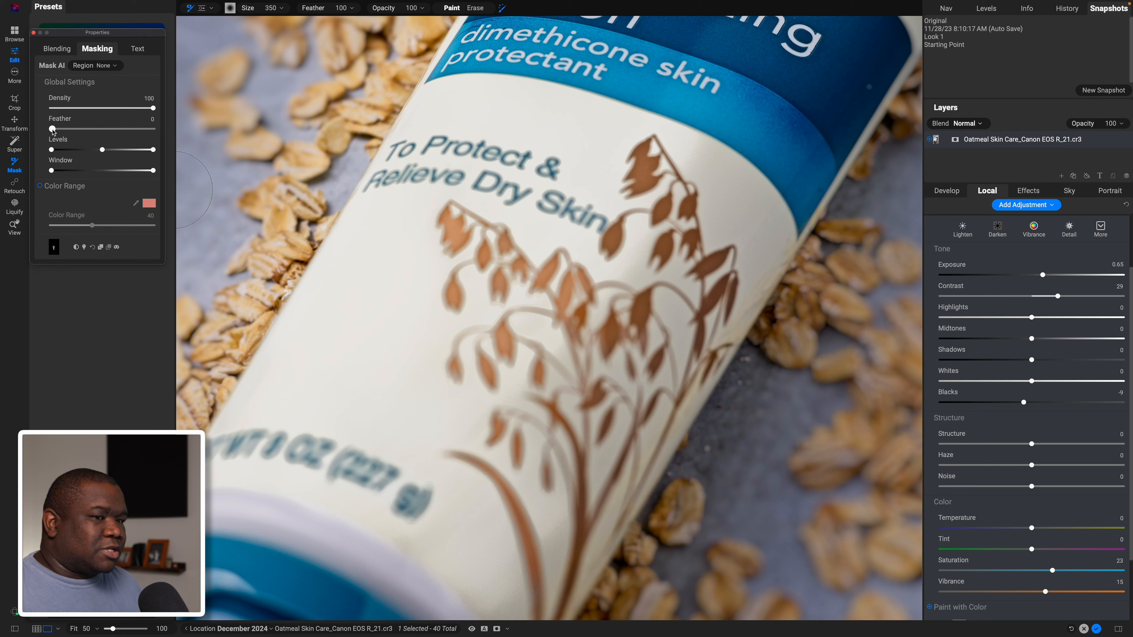
left_click_drag(53, 129, 76, 135)
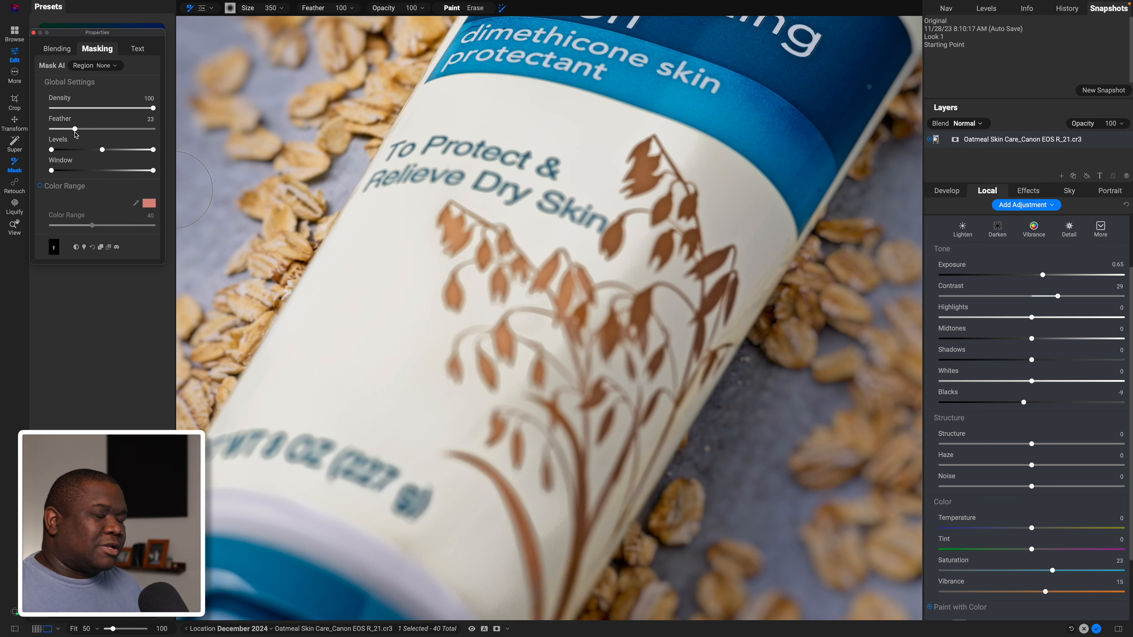
key("o")
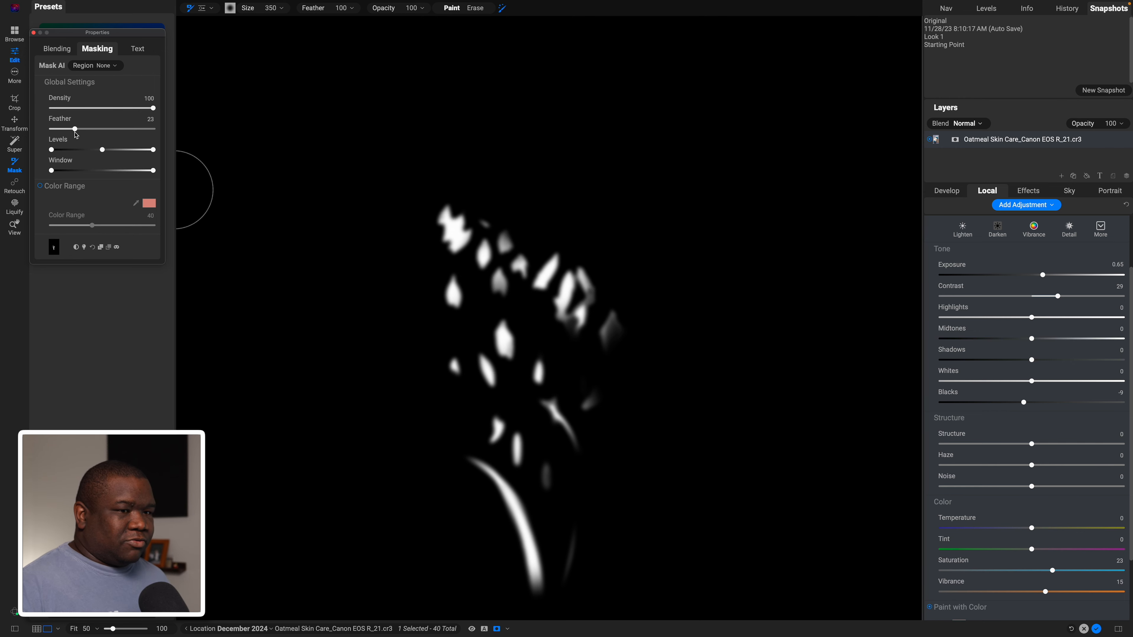
left_click_drag(75, 130, 42, 129)
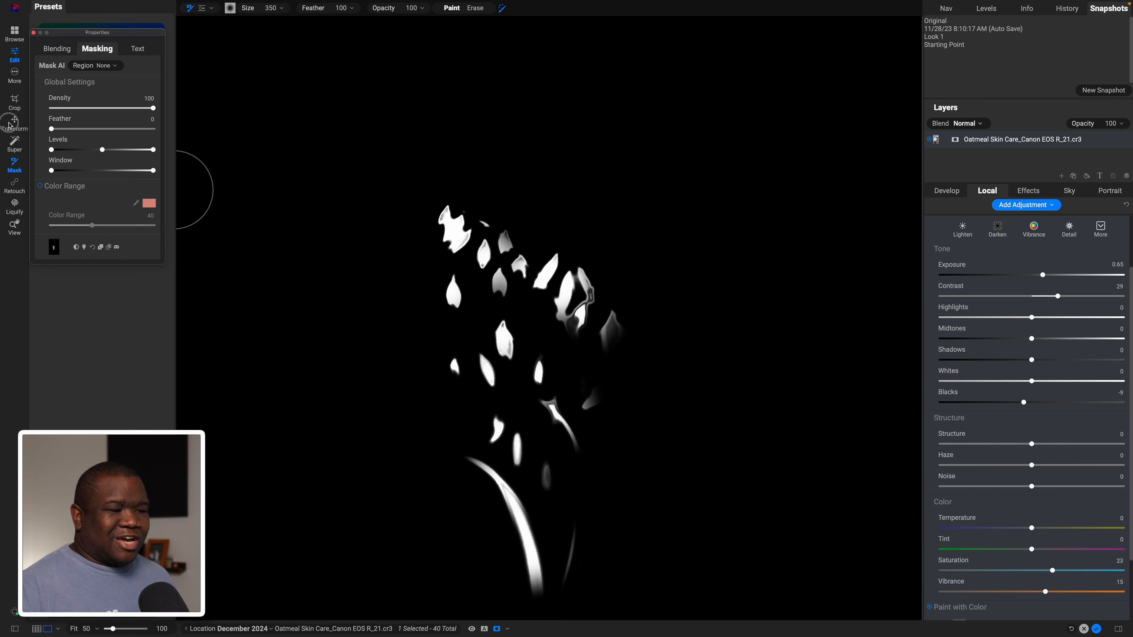
left_click_drag(51, 129, 81, 130)
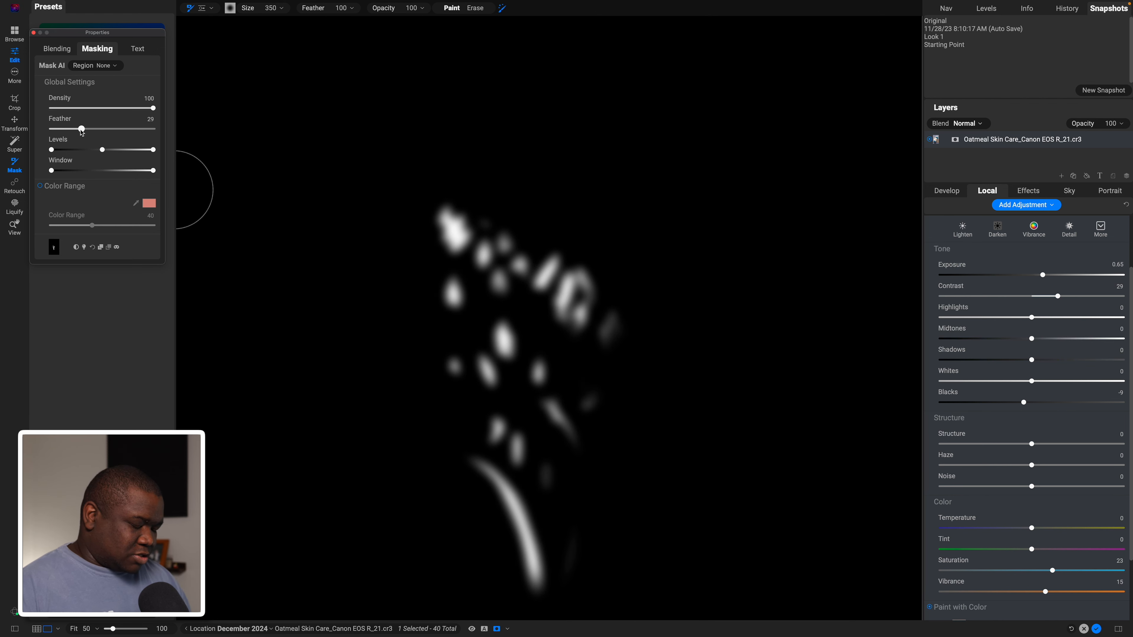
key("o")
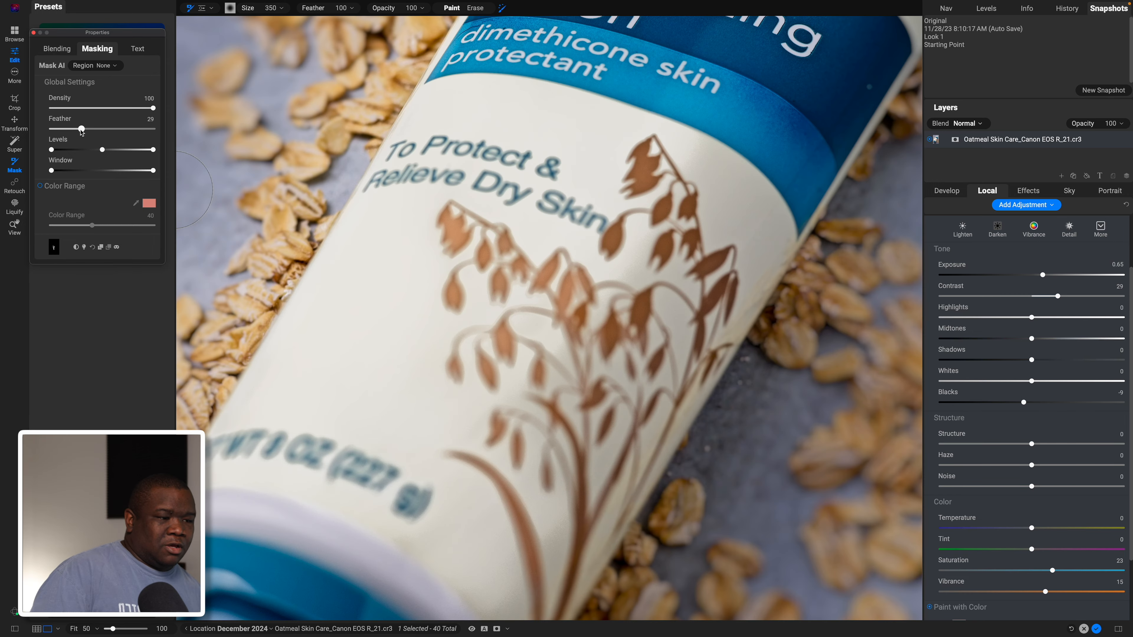
- Compare the whole photo with the preview off and on
key("super+0")
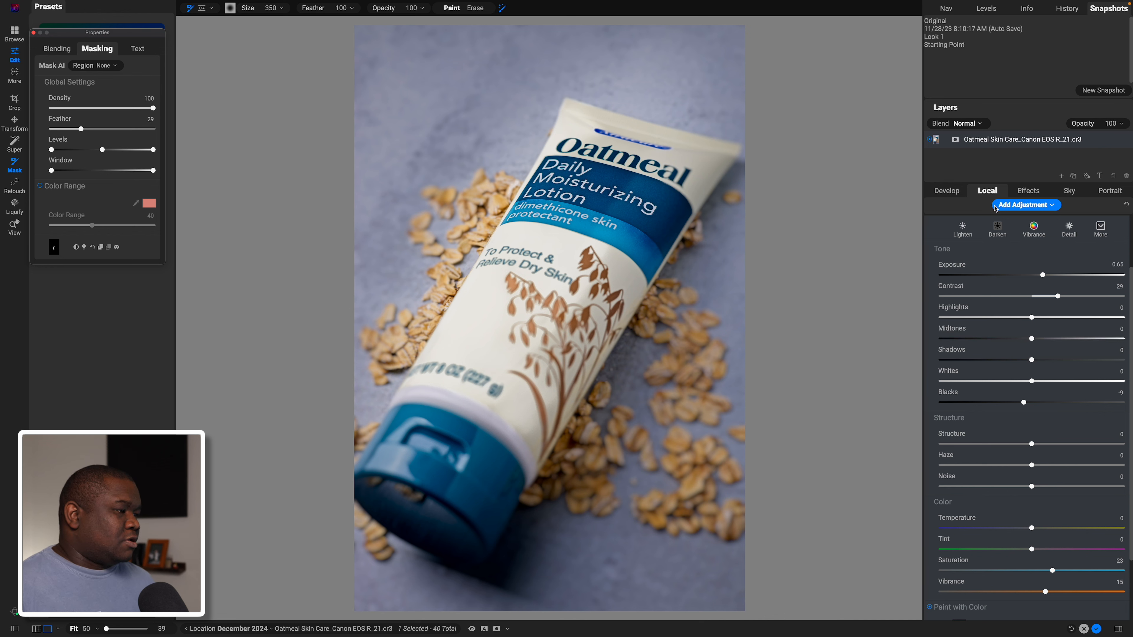
left_click(956, 207)
key("backslash")
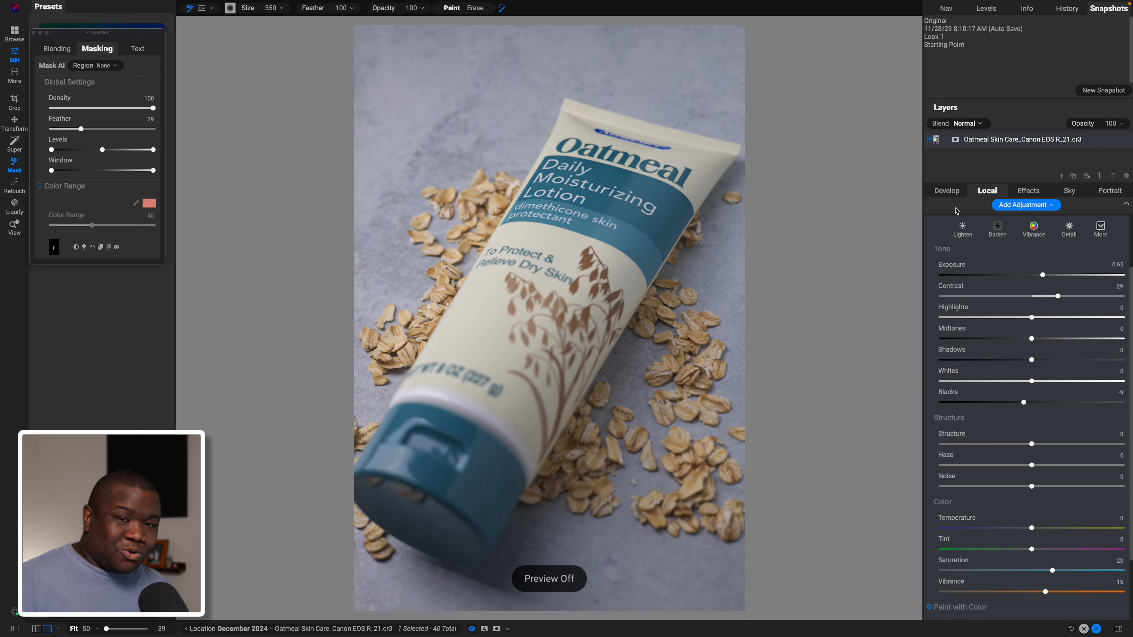
key("backslash")
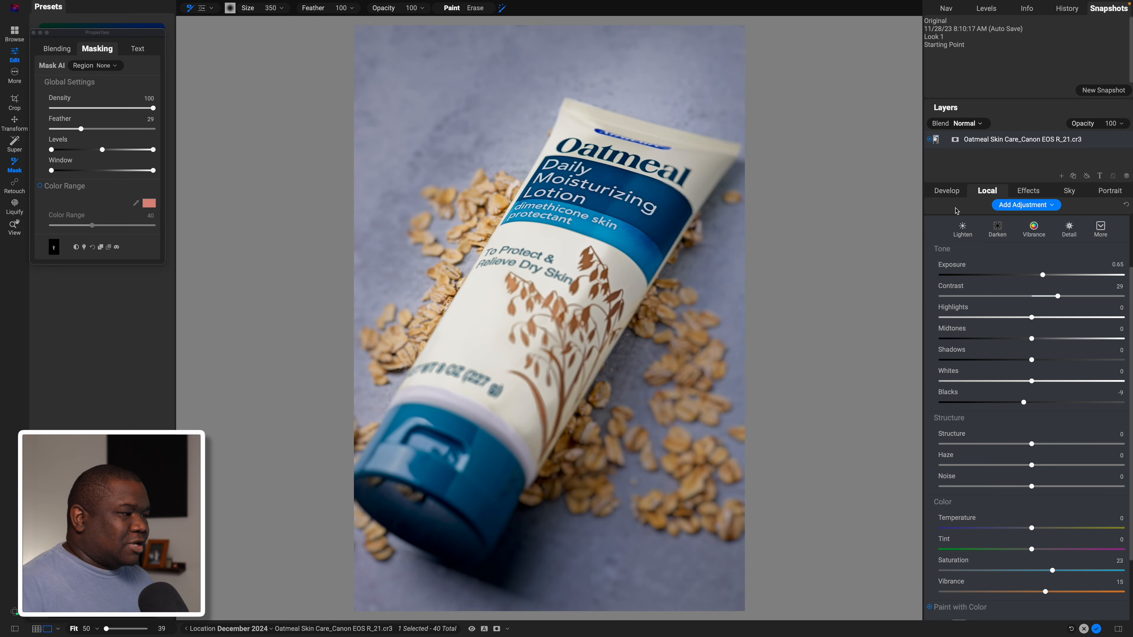
- Set the existing Lens Blur filter's Brightness to -55 and collapse its settings
left_click(1027, 192)
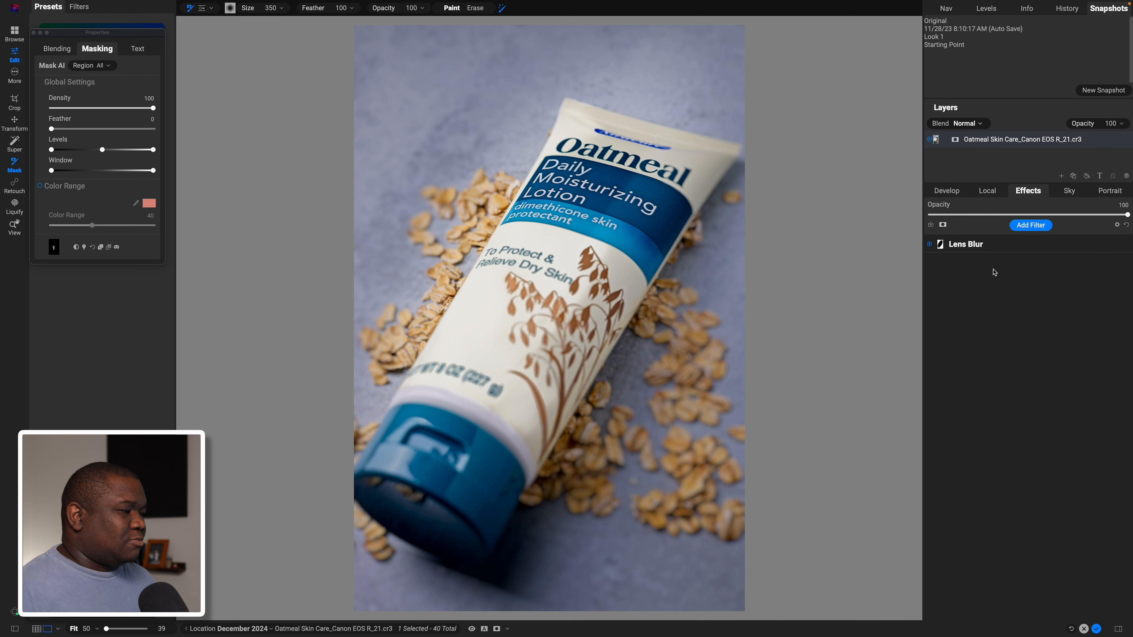
left_click(966, 245)
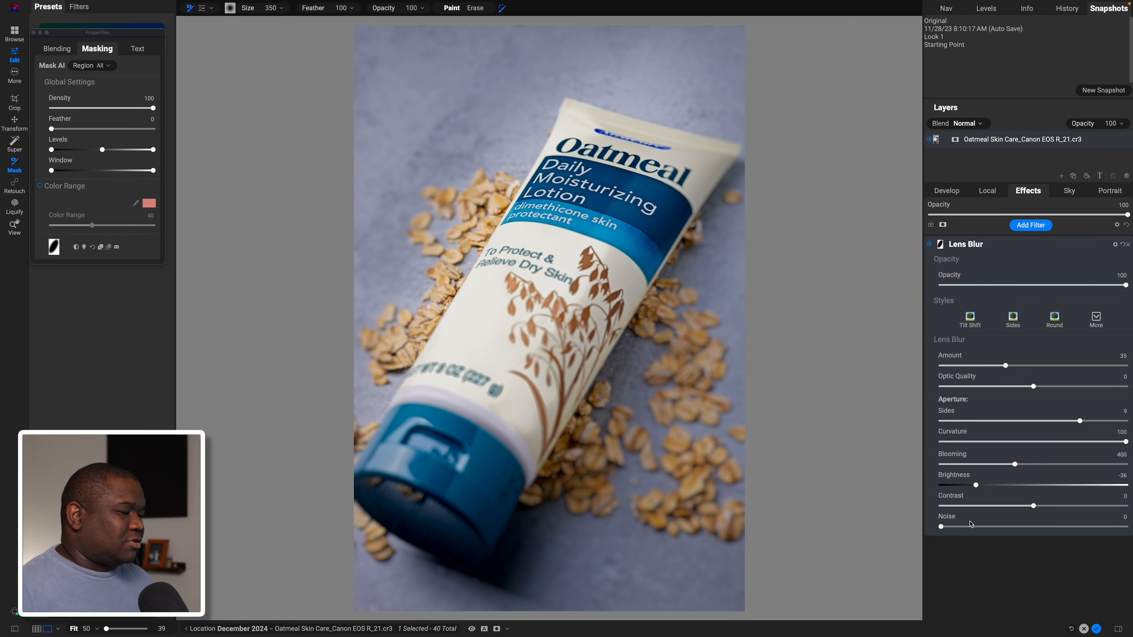
left_click_drag(974, 488, 960, 488)
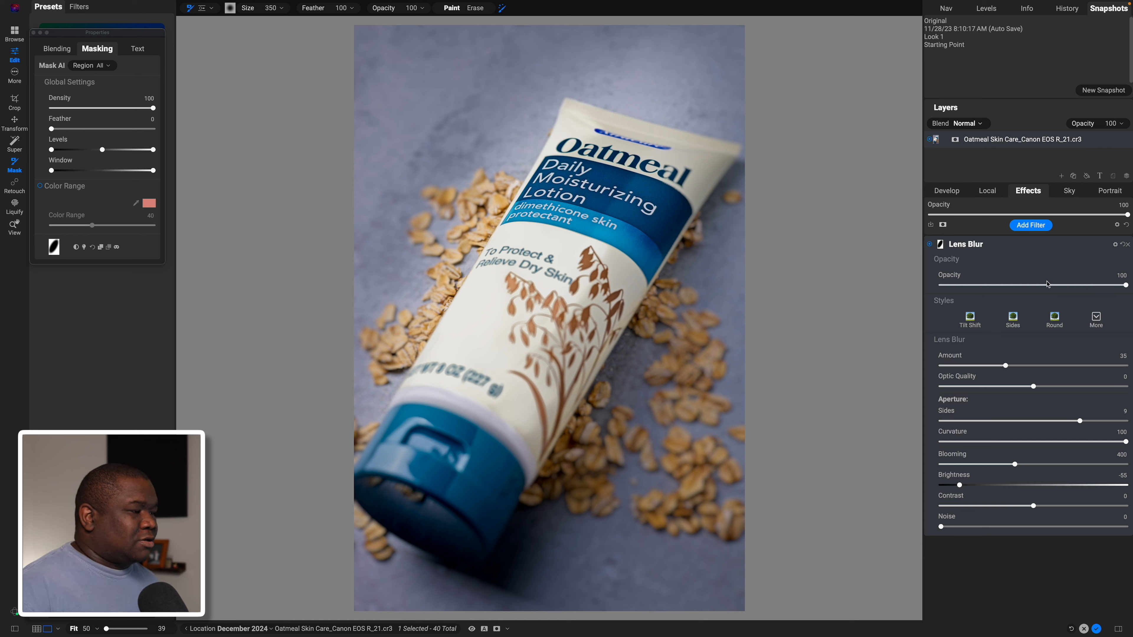
left_click(988, 249)
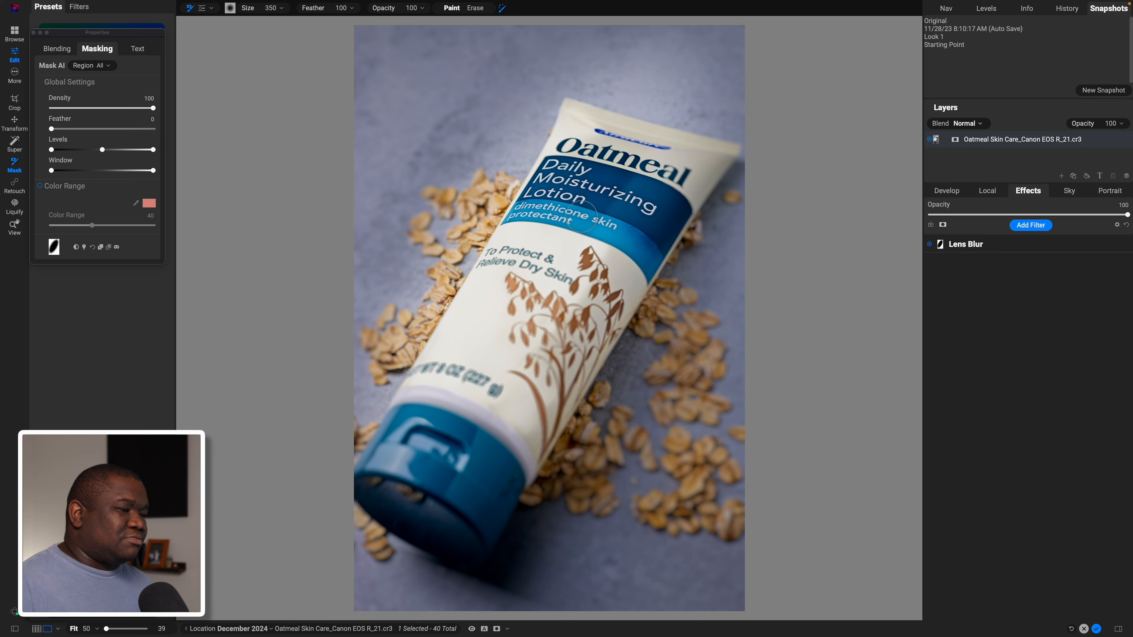
- Add a Split Tone filter, try the Oats style and apply the Warm style
left_click(1031, 225)
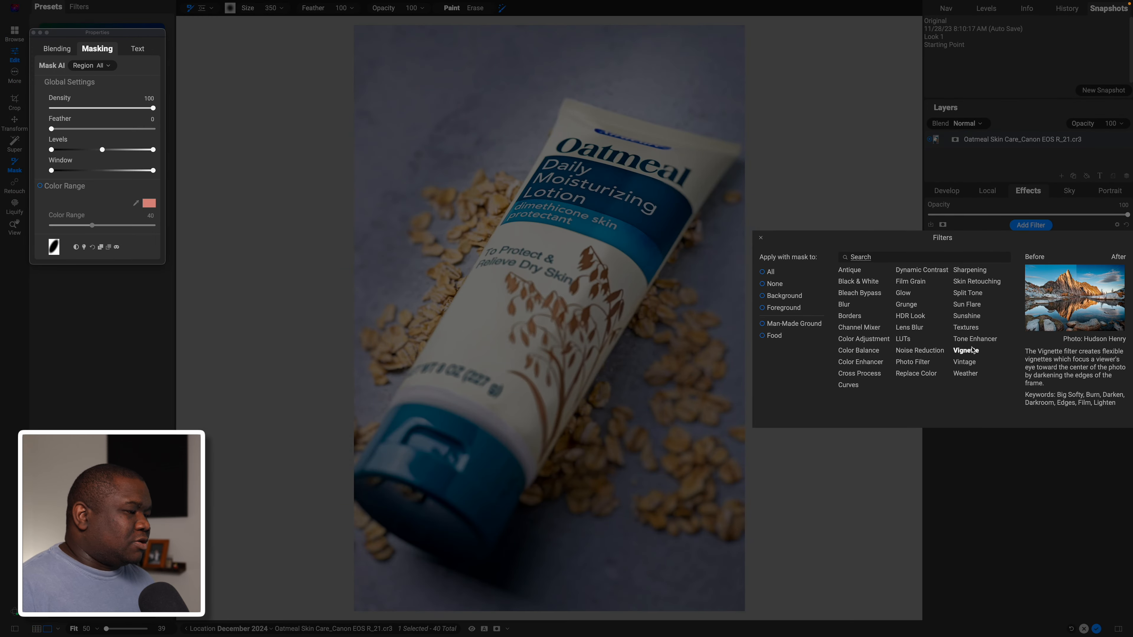
left_click(970, 293)
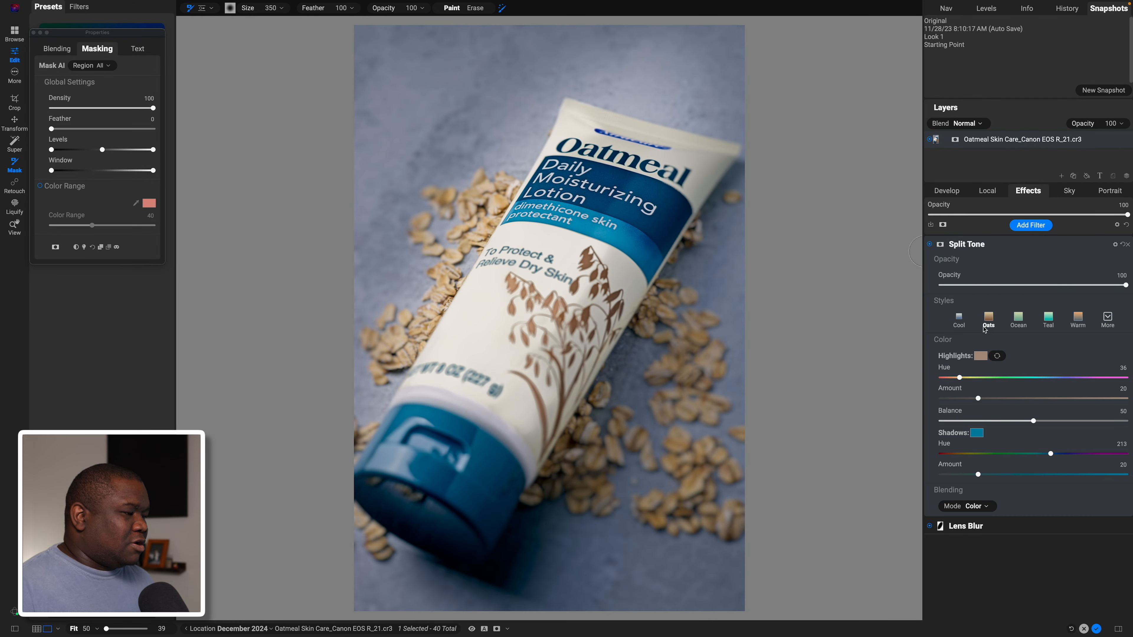
left_click(988, 319)
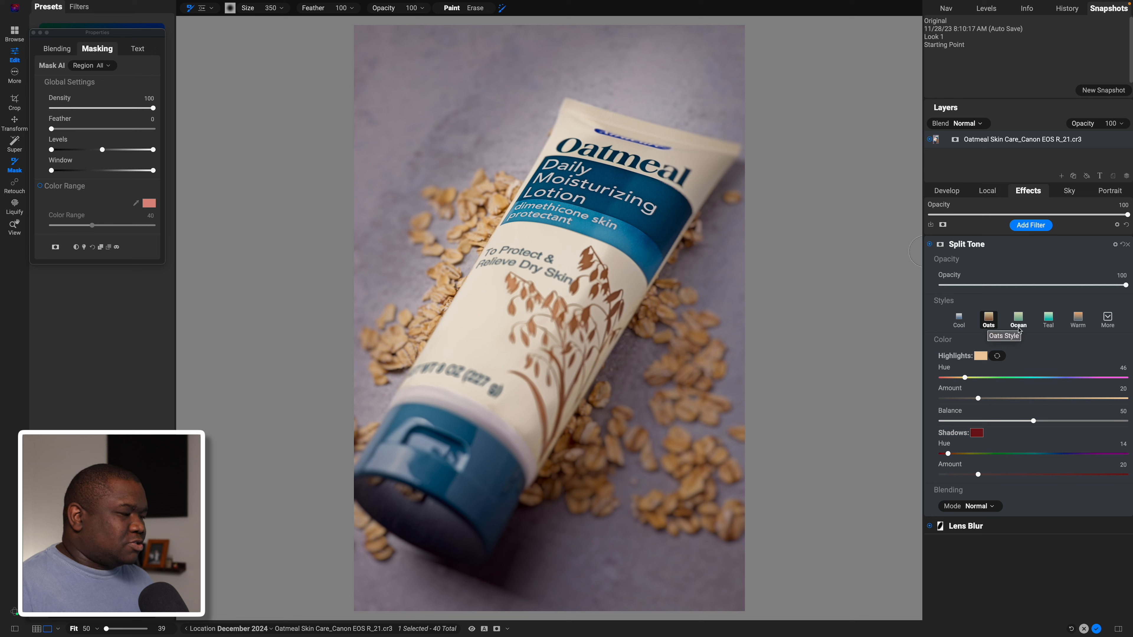
left_click(1077, 321)
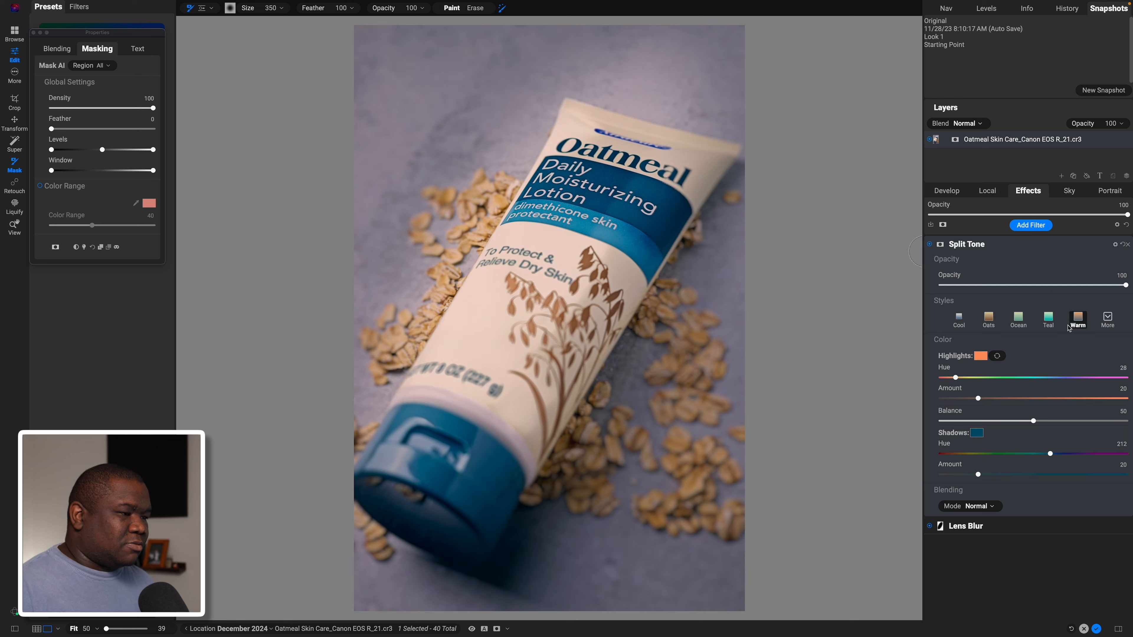
- Change the Split Tone shadow color to an orange-brown with a hue of 31
left_click(976, 437)
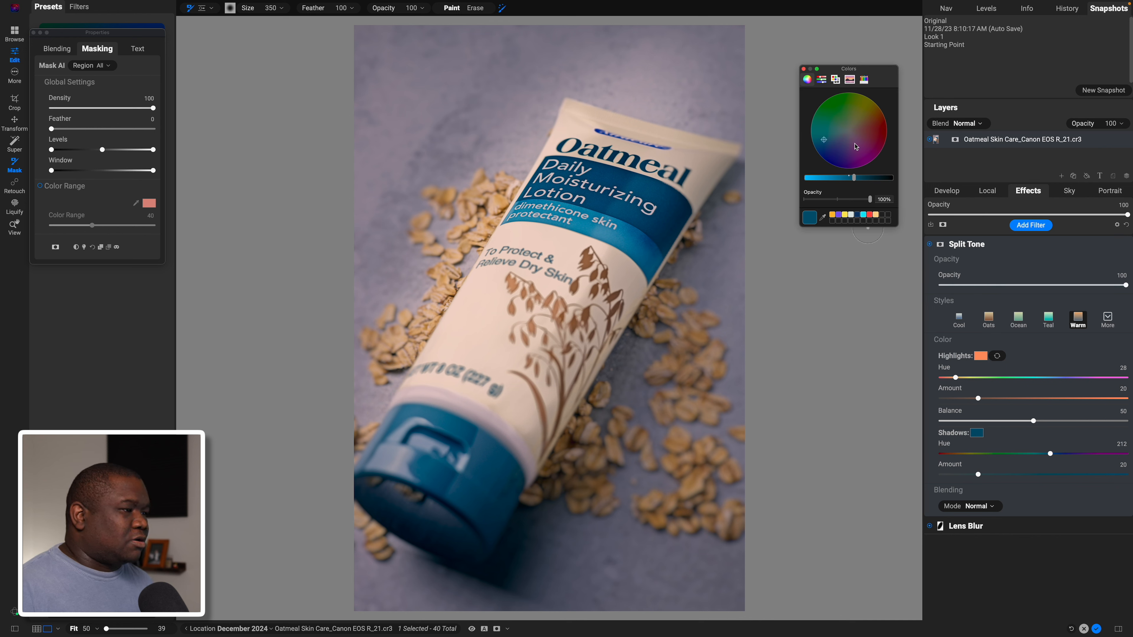
mouse_move(851, 180)
left_mouse_down()
mouse_move(840, 180)
mouse_move(835, 142)
mouse_move(875, 130)
left_mouse_up()
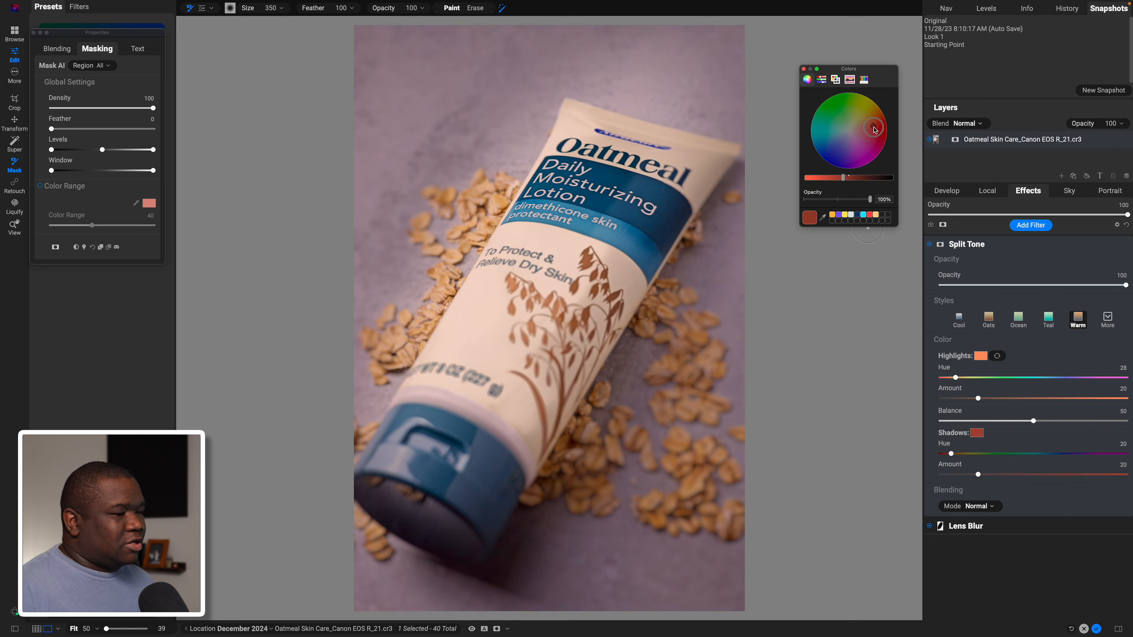
left_click_drag(875, 129, 876, 125)
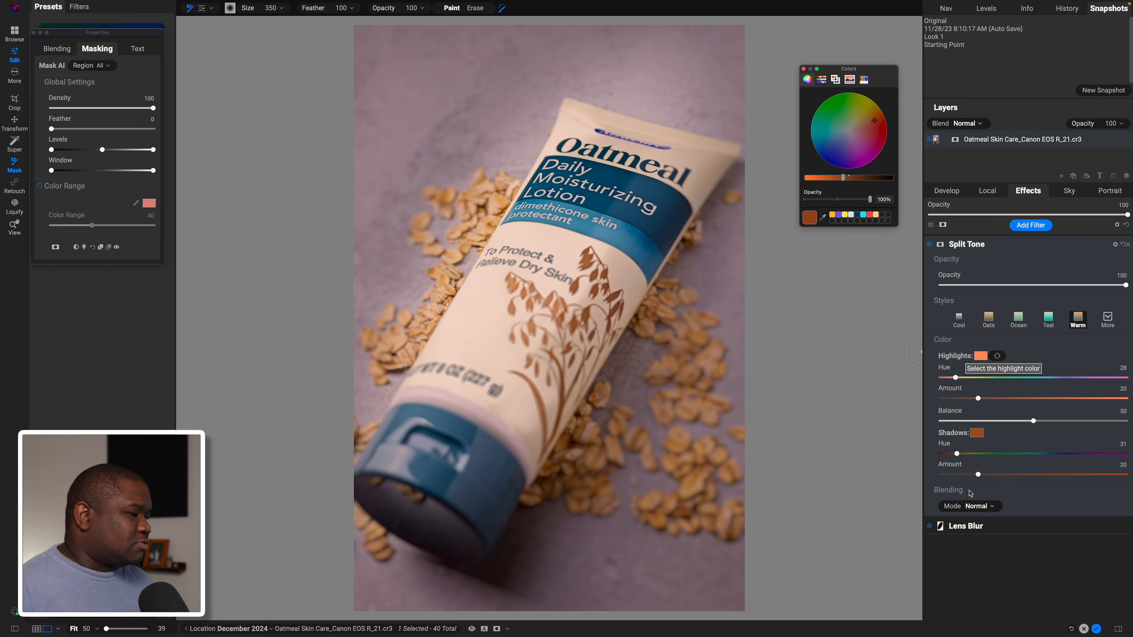
- Change the Split Tone highlight color to a medium blue with a hue of 229 and close the color picker
left_click(980, 356)
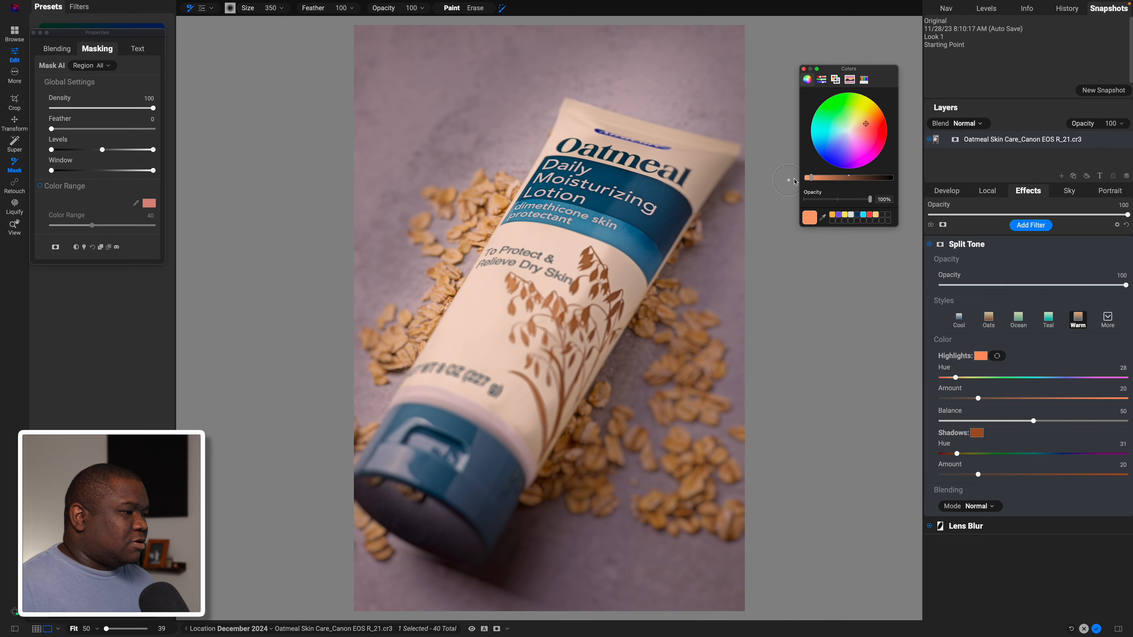
left_click(813, 179)
left_click_drag(813, 178, 824, 178)
left_click_drag(866, 128, 836, 150)
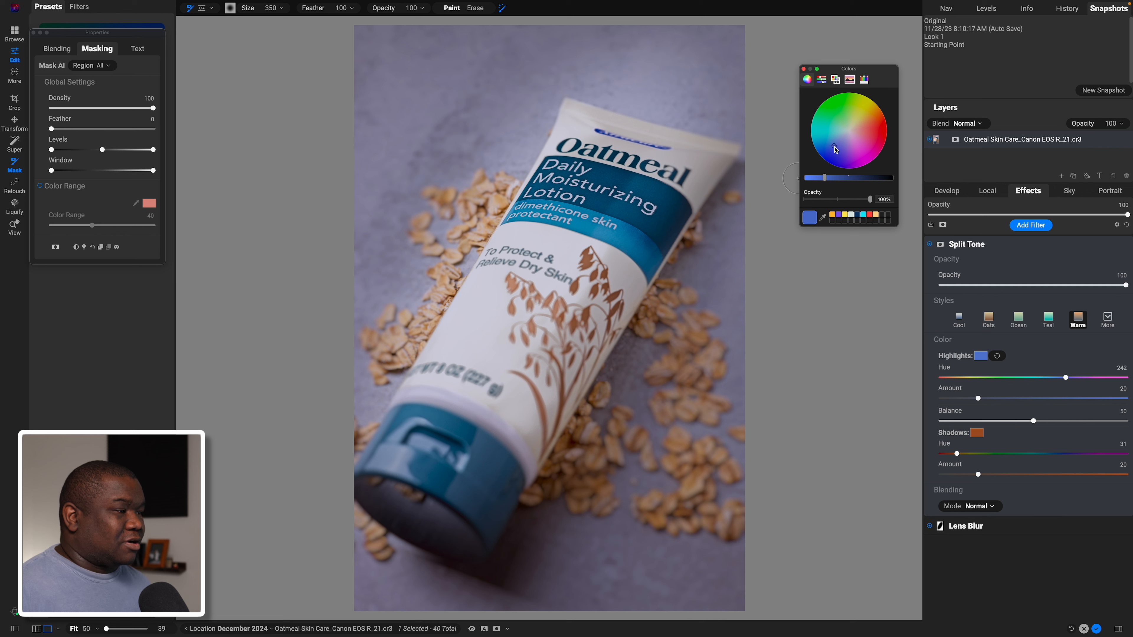
mouse_move(836, 149)
left_mouse_down()
mouse_move(824, 150)
mouse_move(832, 158)
mouse_move(833, 144)
left_mouse_up()
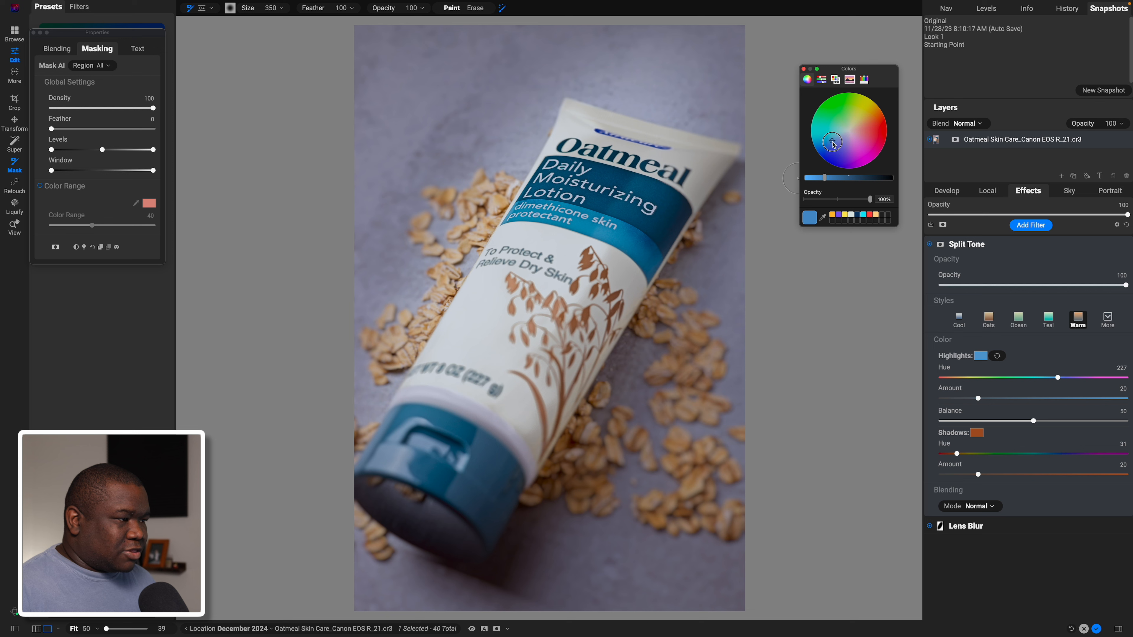
left_click_drag(833, 145, 835, 145)
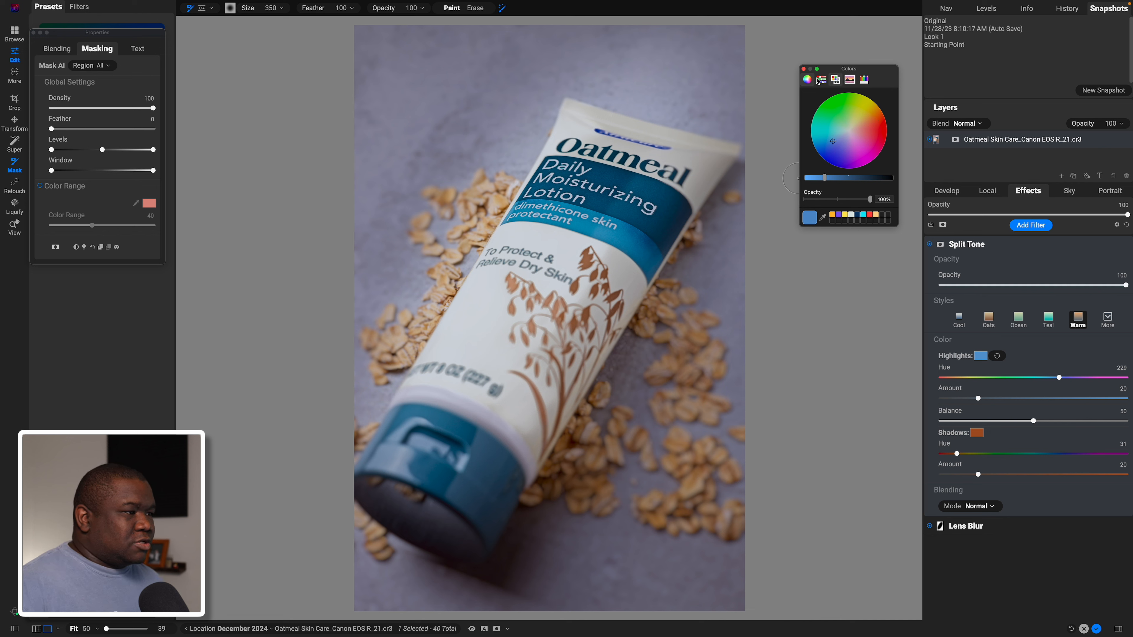
left_click(803, 69)
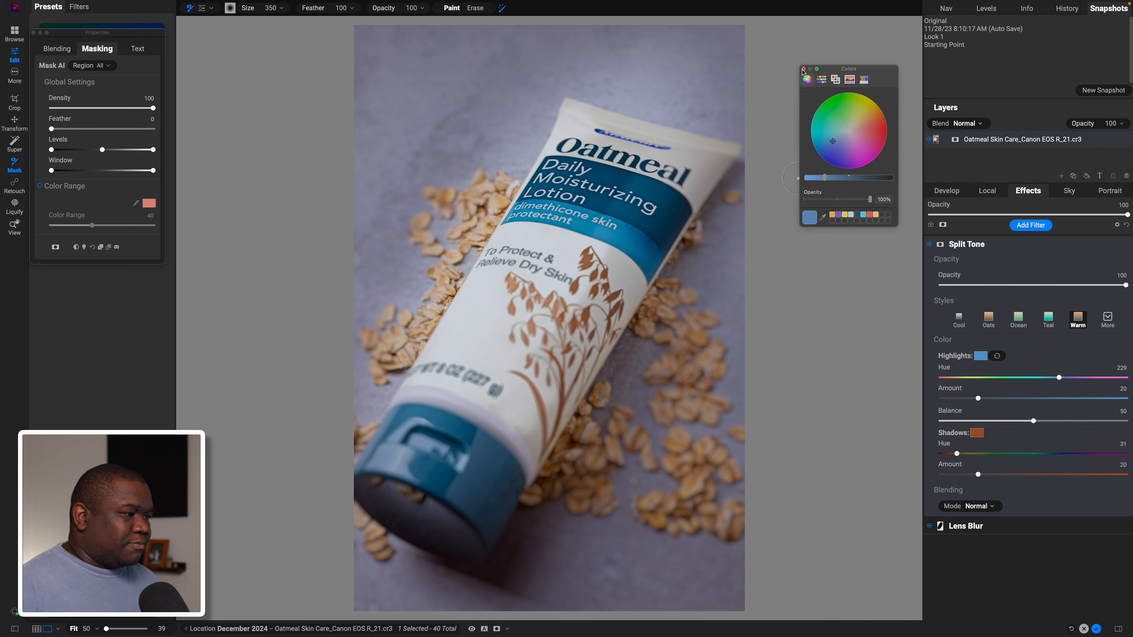
- Compare the photo with the Split Tone filter off and on, and set the filter's blend mode to Color
left_click(930, 245)
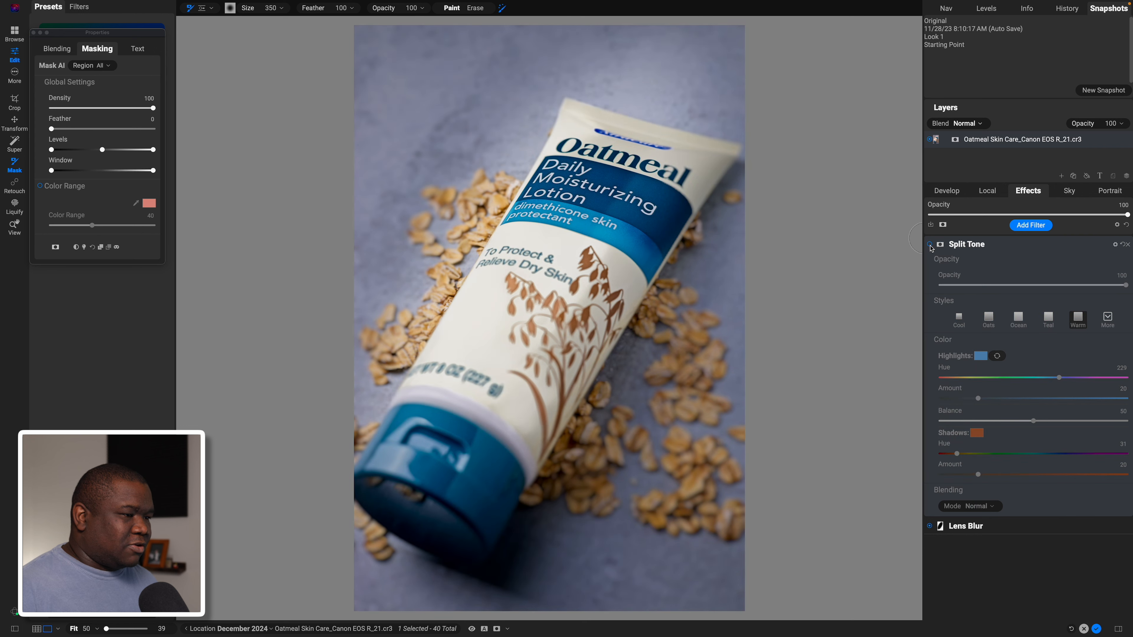
left_click(930, 245)
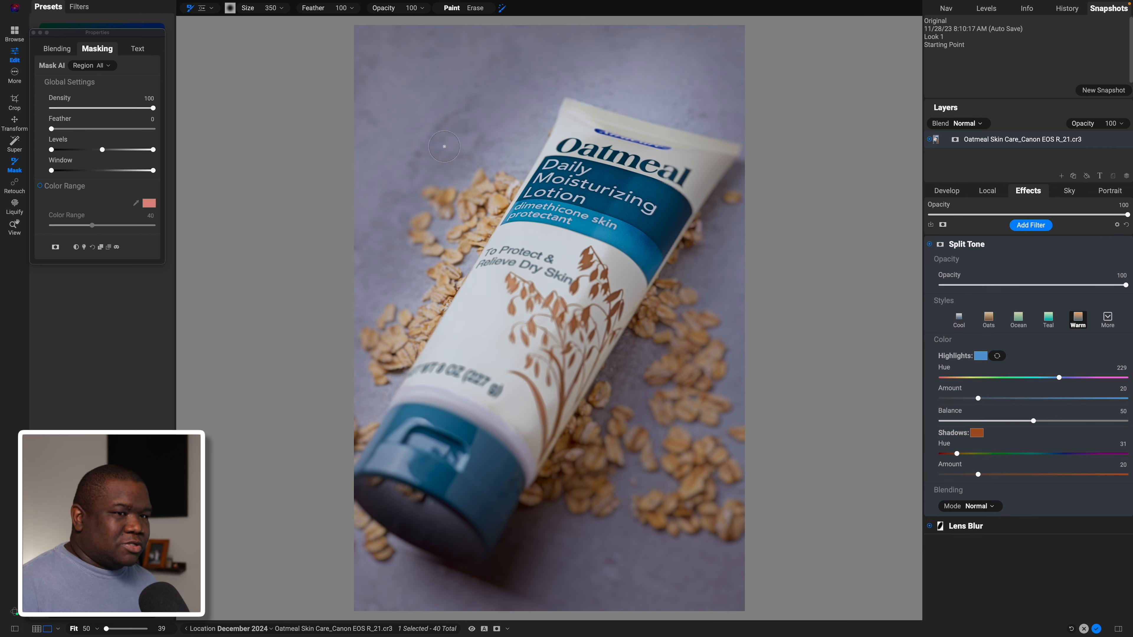
left_click(57, 48)
left_click(80, 66)
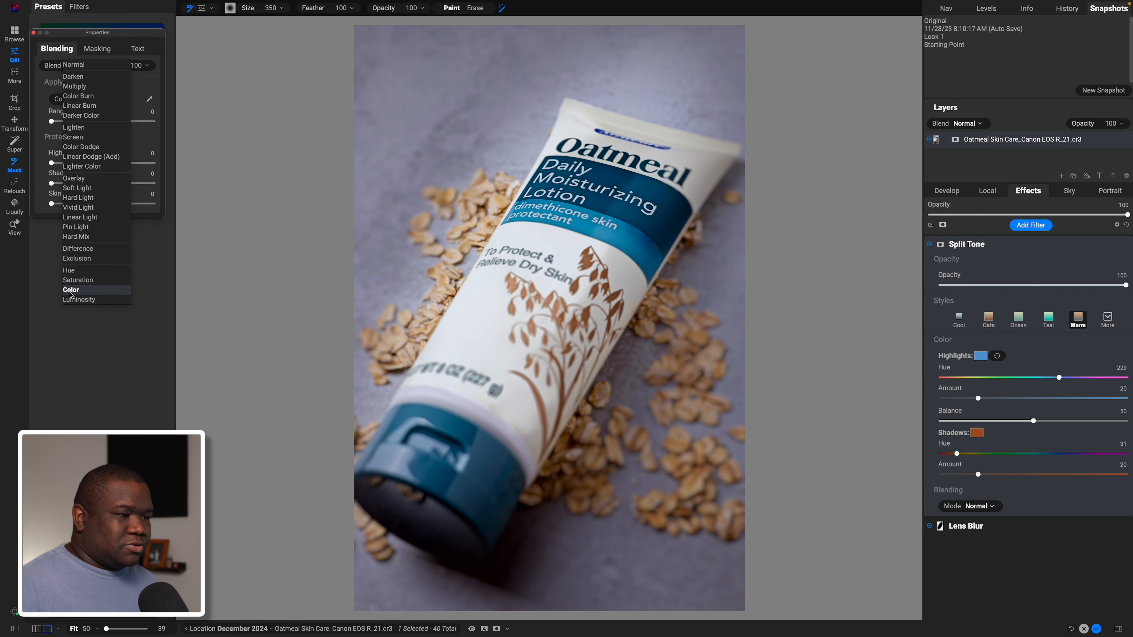
left_click(70, 291)
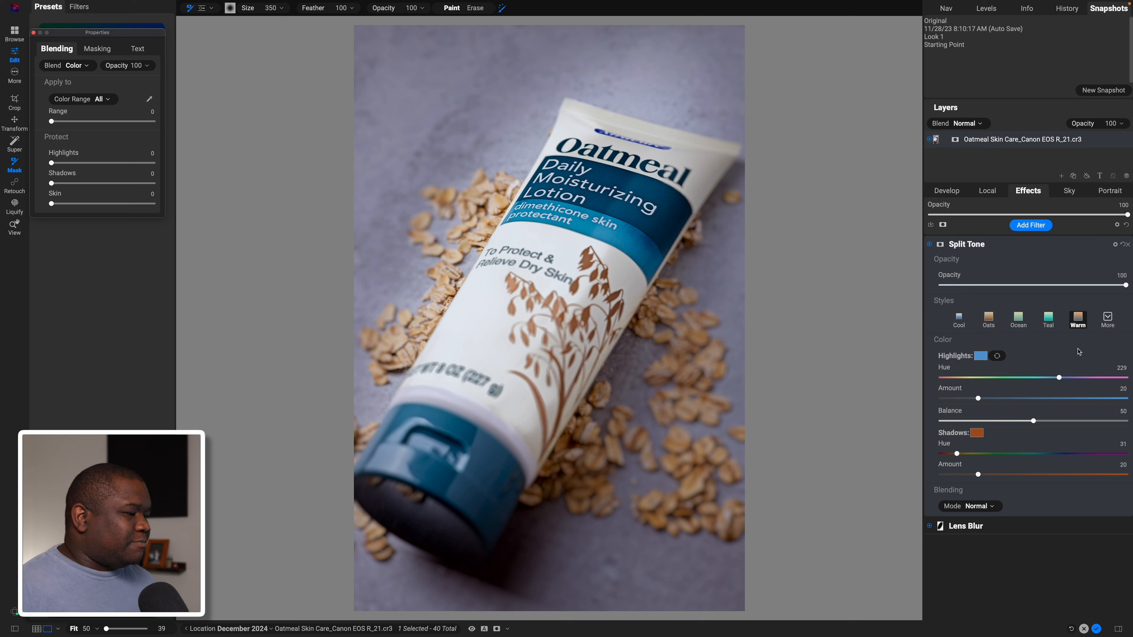
- Try a Split Tone Balance of 33 and return it to 50, with the shadow Amount at 28 and the highlight Amount at 30
left_click_drag(1033, 421, 1003, 428)
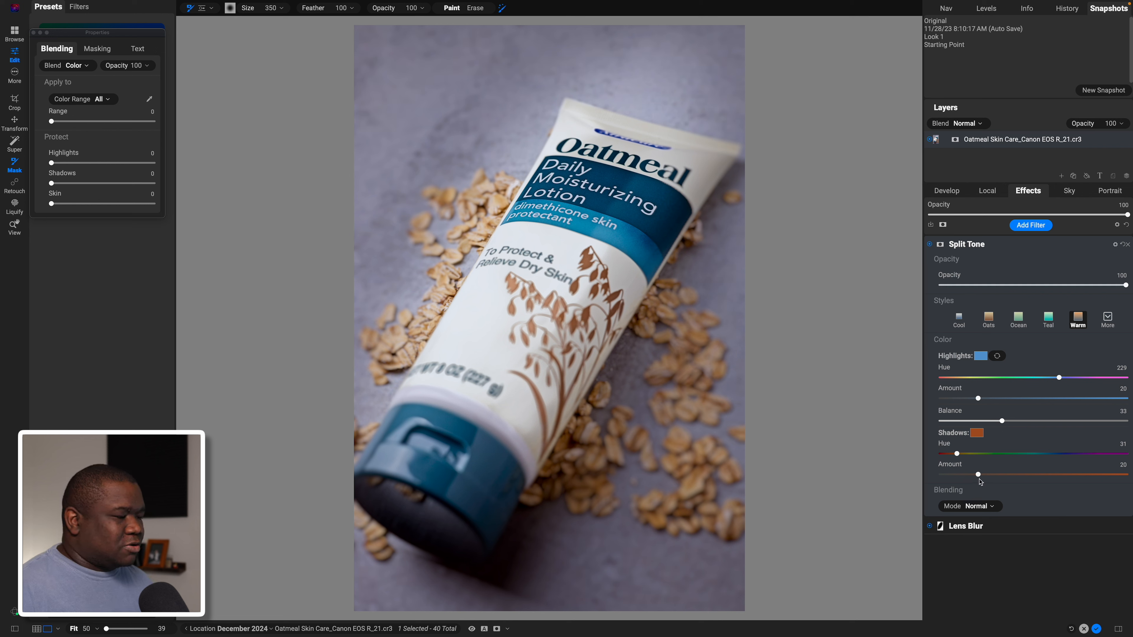
mouse_move(978, 474)
left_mouse_down()
mouse_move(1007, 475)
mouse_move(993, 475)
left_mouse_up()
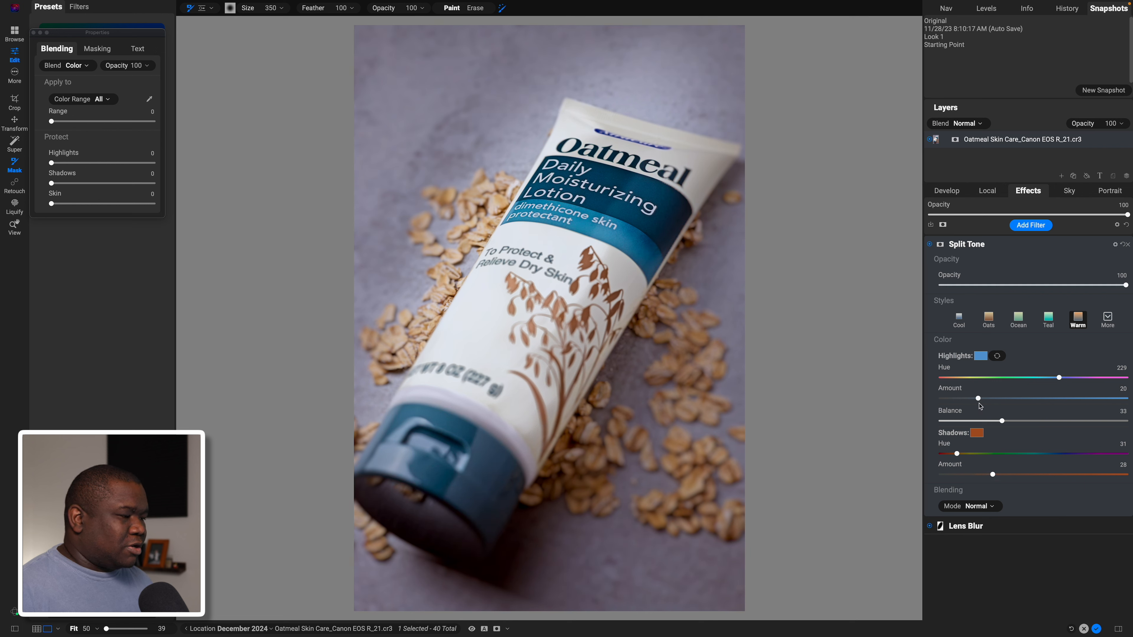
mouse_move(981, 398)
left_mouse_down()
mouse_move(1077, 398)
mouse_move(972, 404)
mouse_move(1033, 421)
mouse_move(1003, 400)
mouse_move(1038, 396)
mouse_move(997, 400)
left_mouse_up()
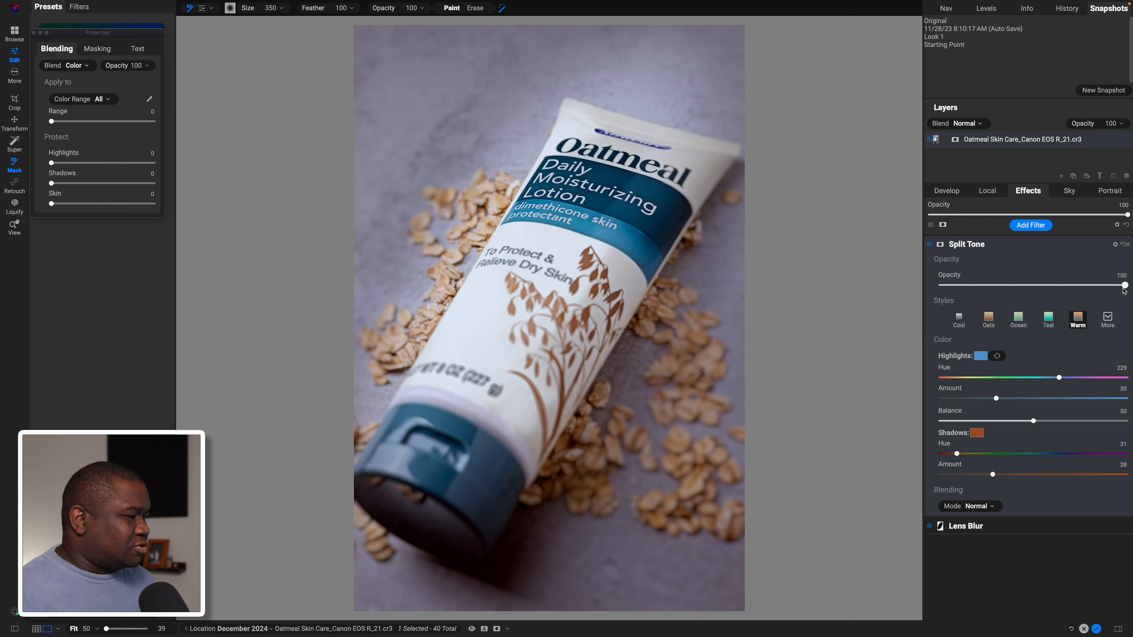
- Reduce the Split Tone filter's opacity to 50 and compare the photo with the filter off and on
left_click_drag(1125, 288, 1034, 293)
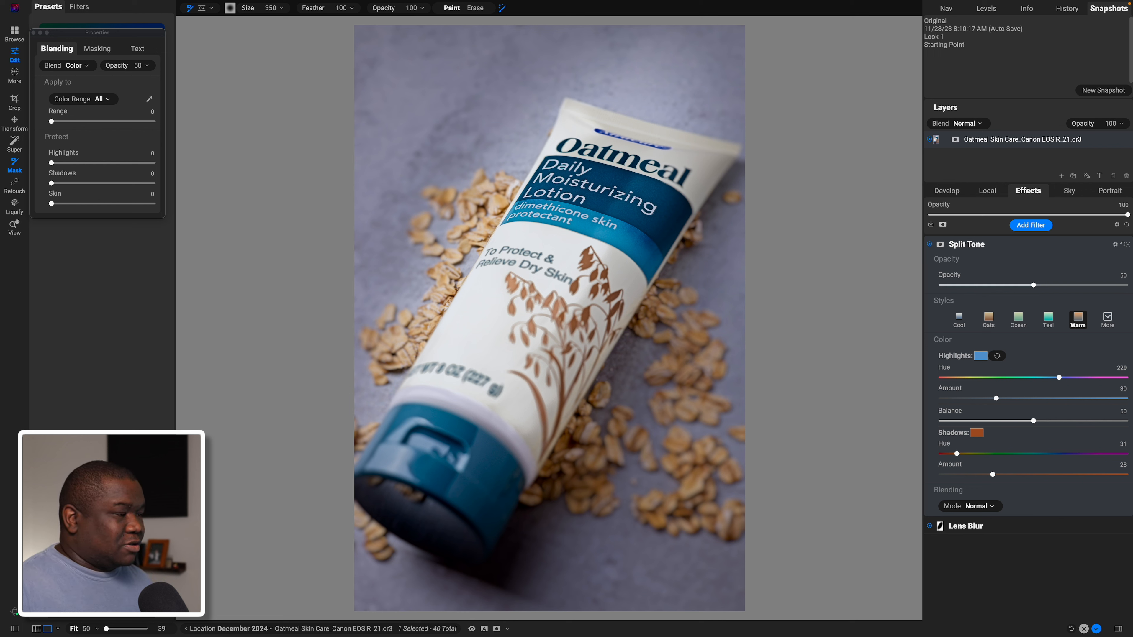
left_click(929, 245)
left_click(930, 245)
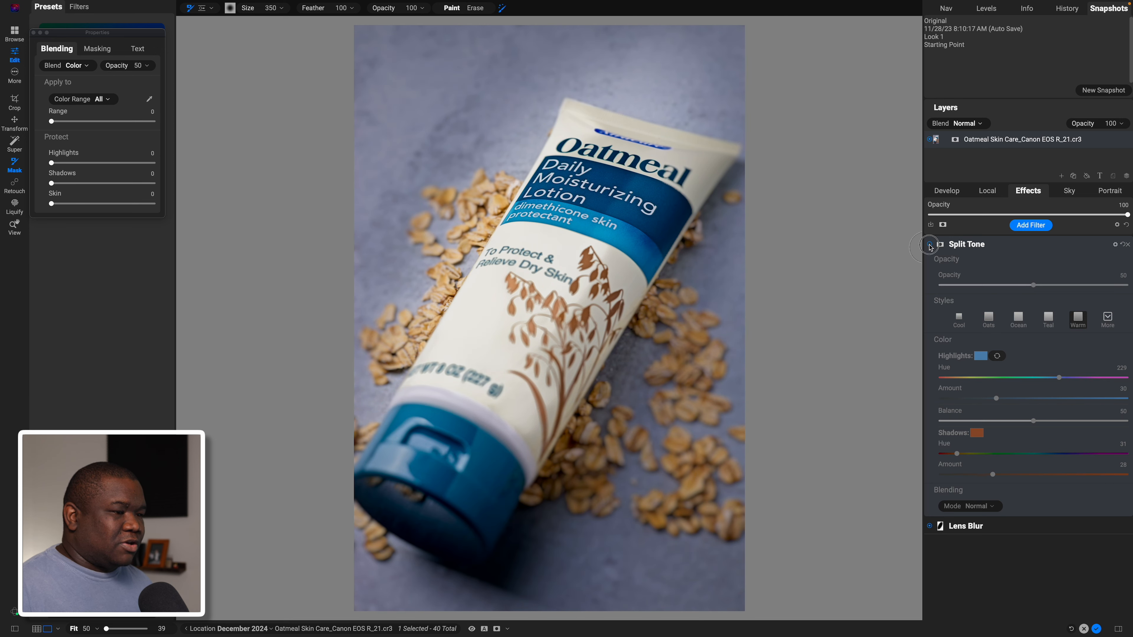
left_click(930, 245)
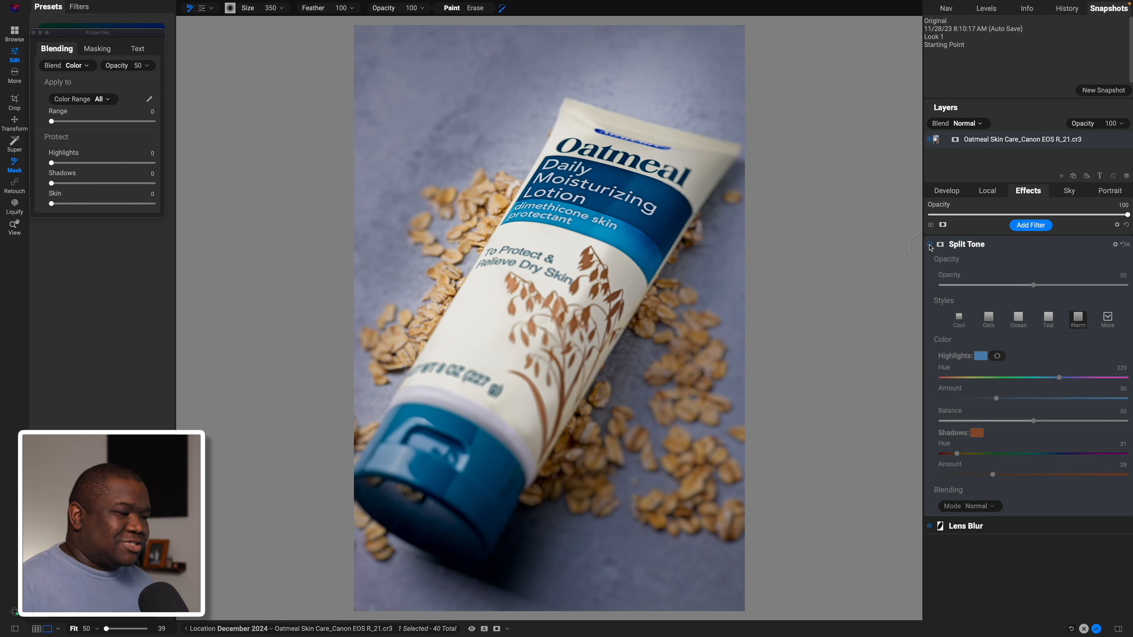
left_click(930, 245)
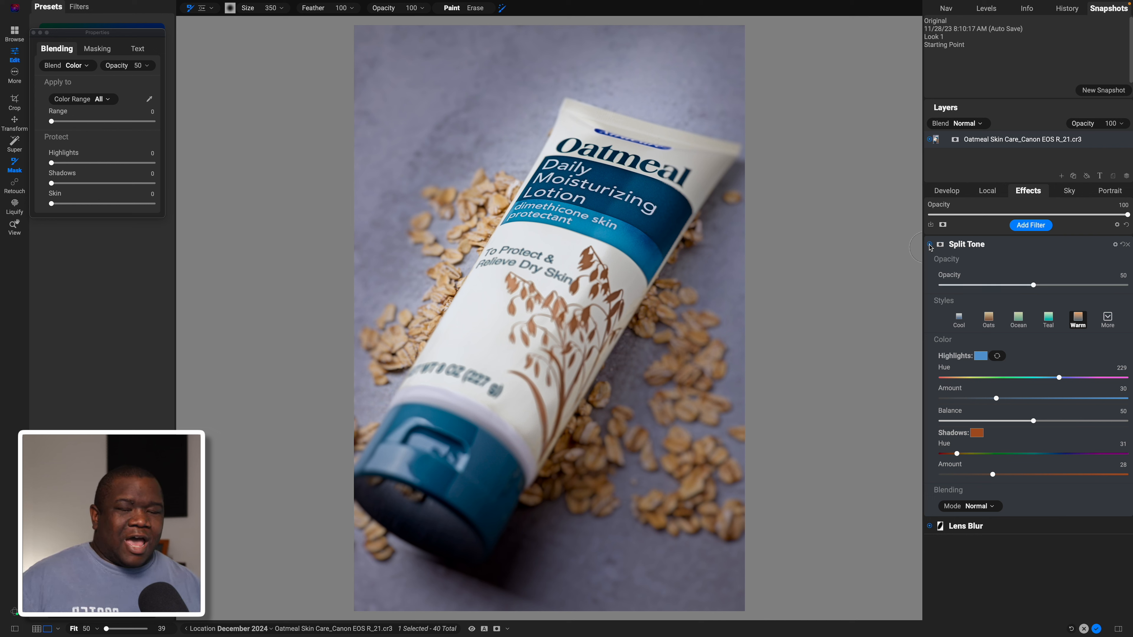